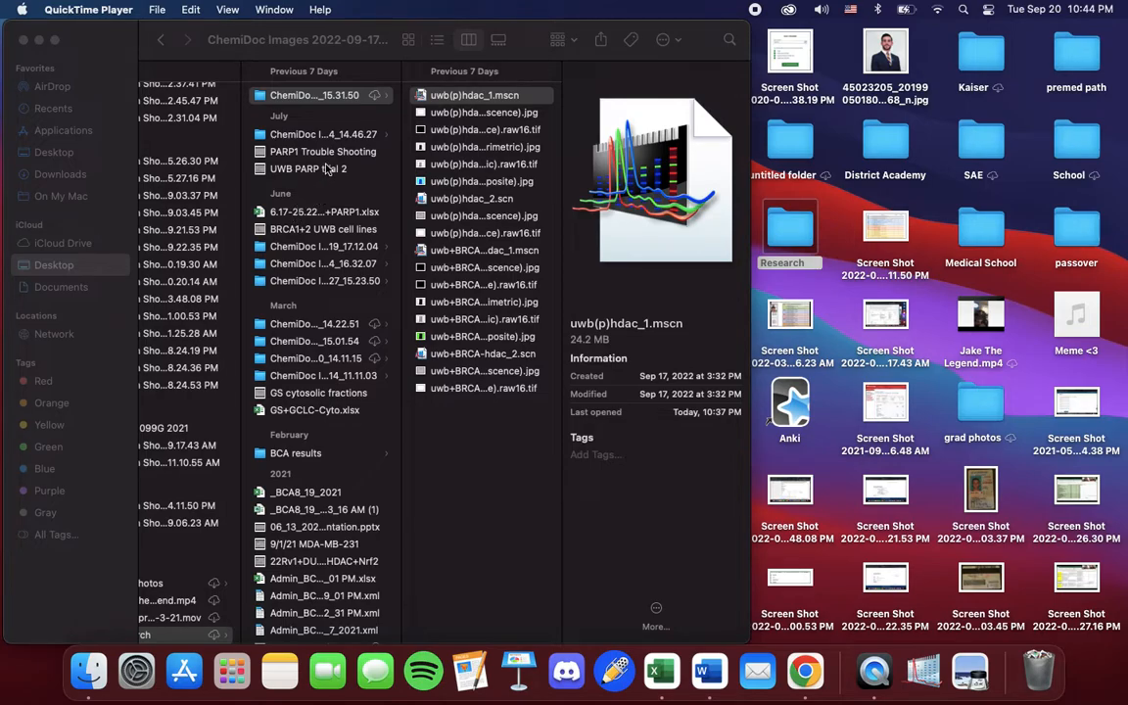
Step: Browse the ChemiDoc Images folder and open the uwb(p)hdac_1.mscn scan
click(310, 95)
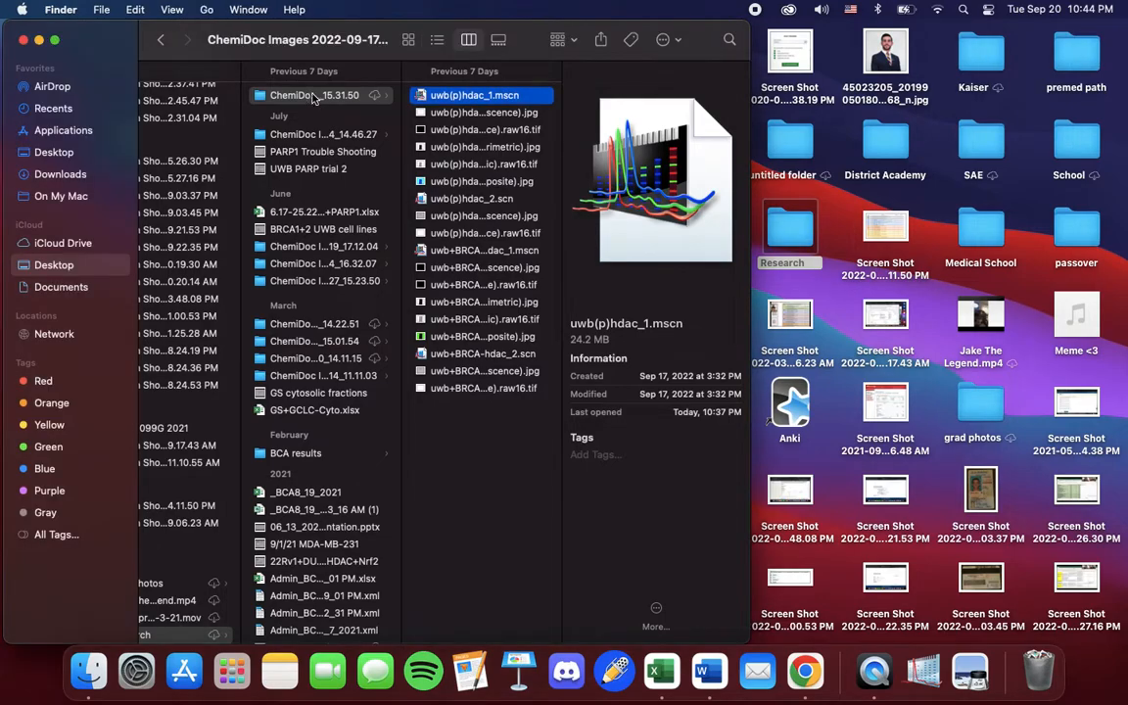
click(313, 97)
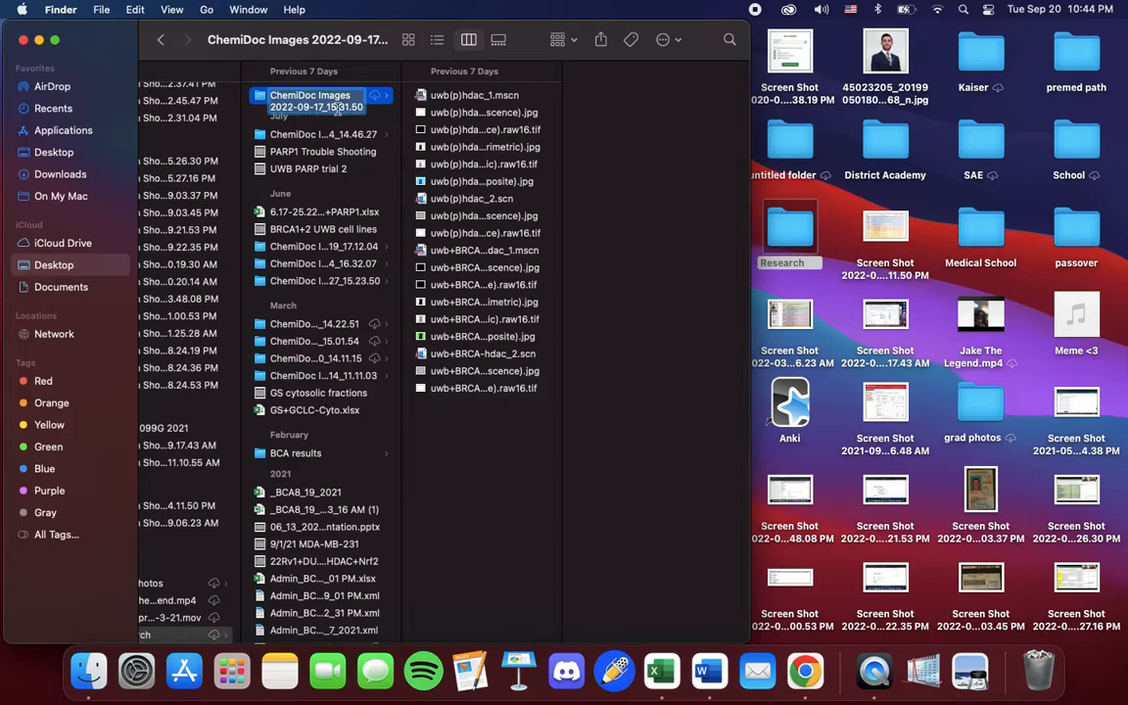
key(Return)
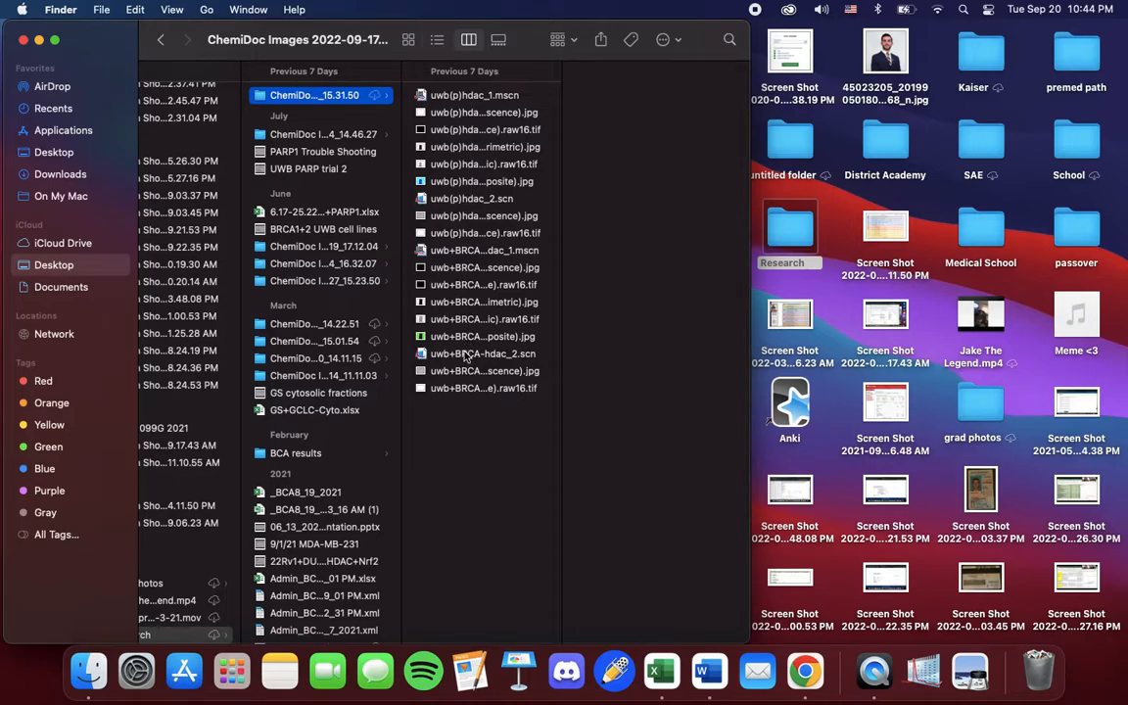
click(495, 95)
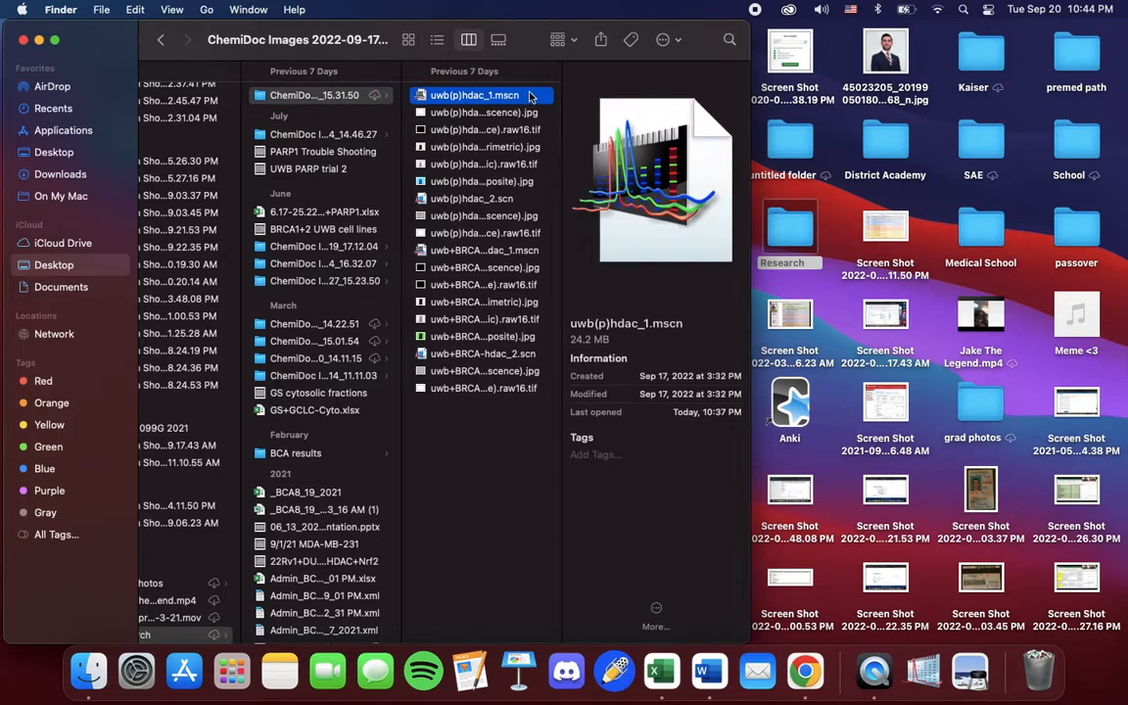
click(502, 253)
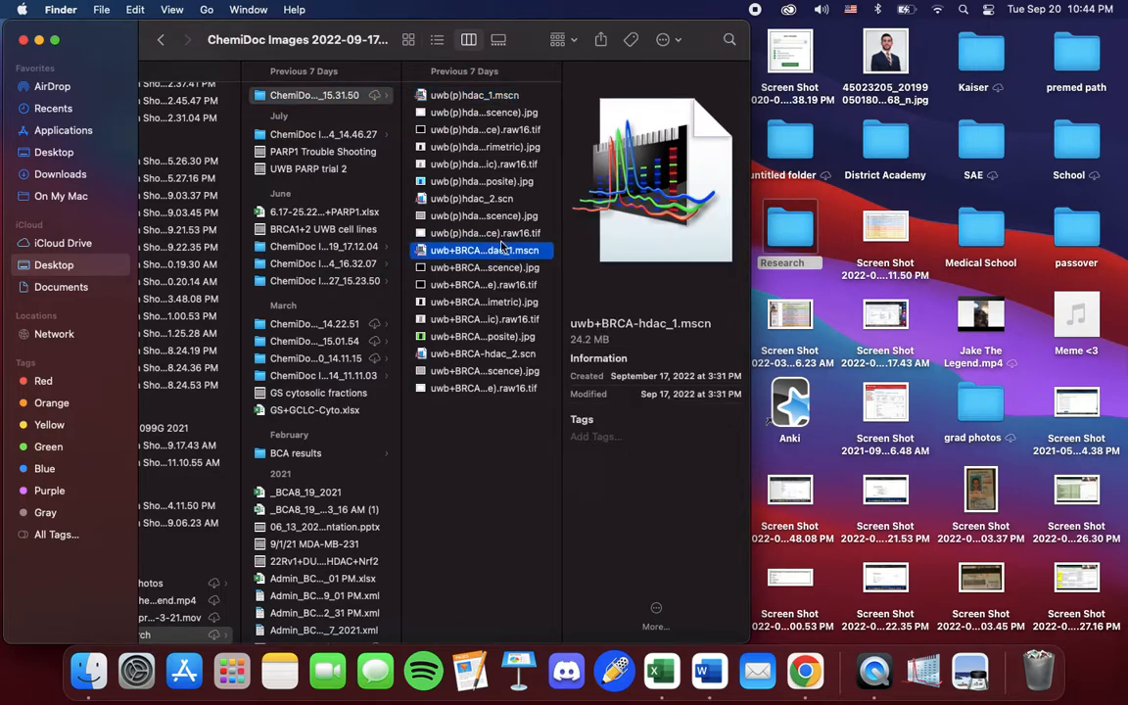
click(505, 97)
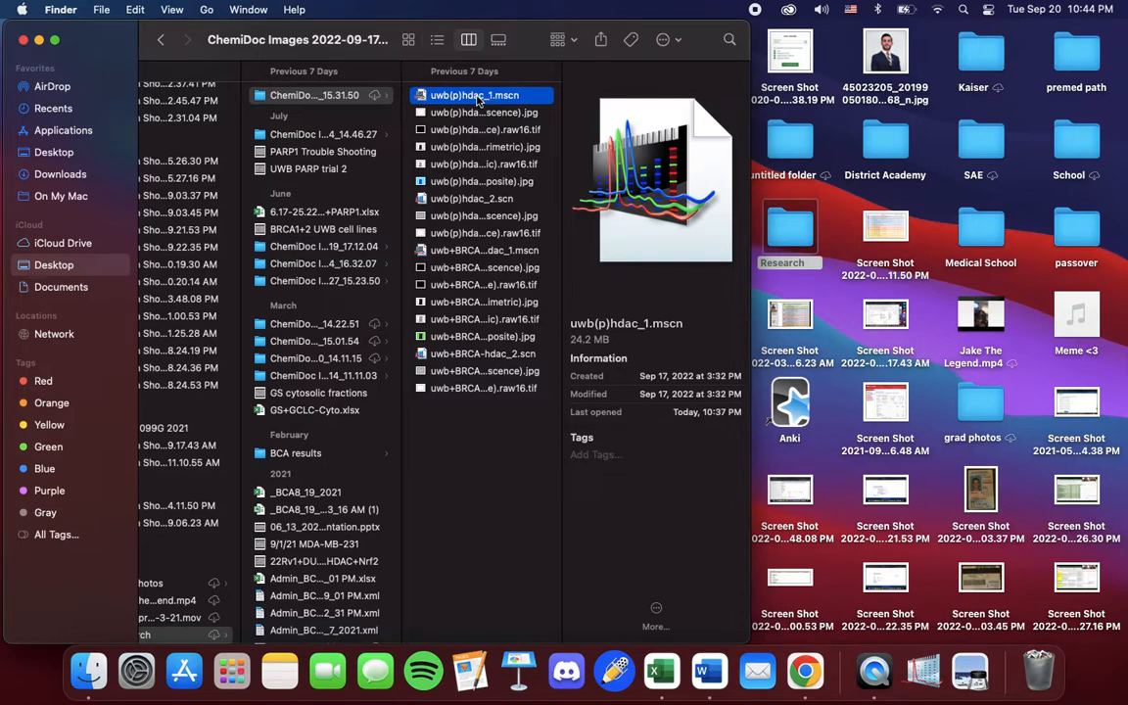
double_click(479, 96)
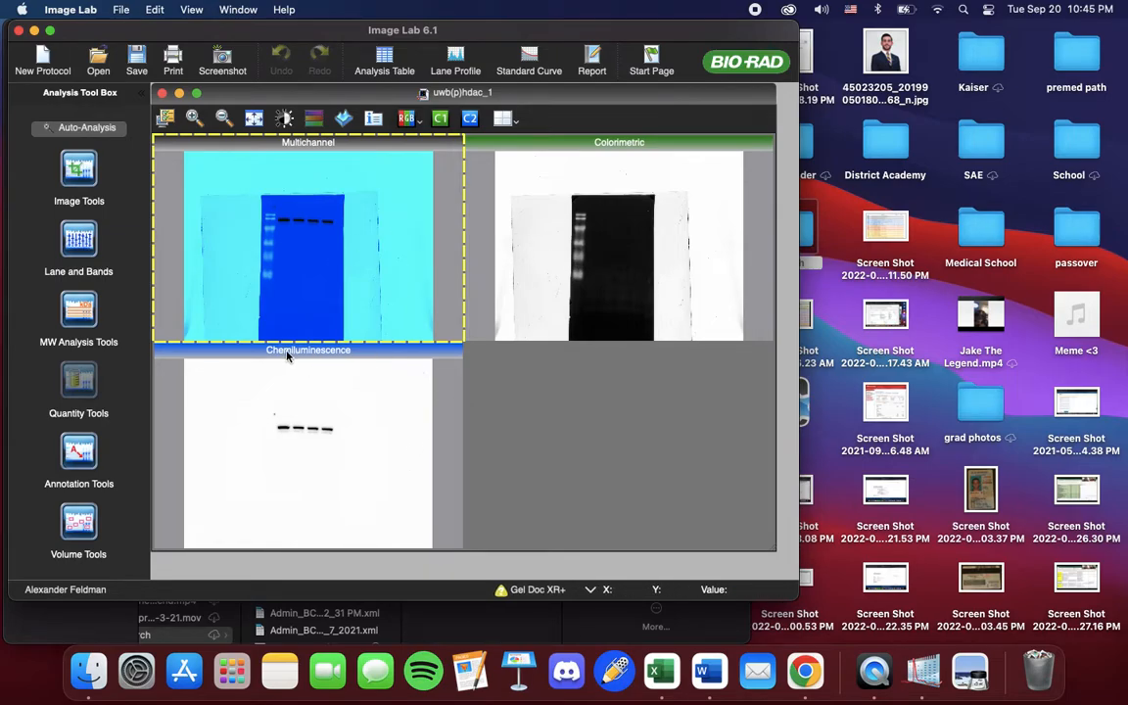
Step: Select the Chemiluminescence image and start manual lane creation in Lane and Bands
click(330, 393)
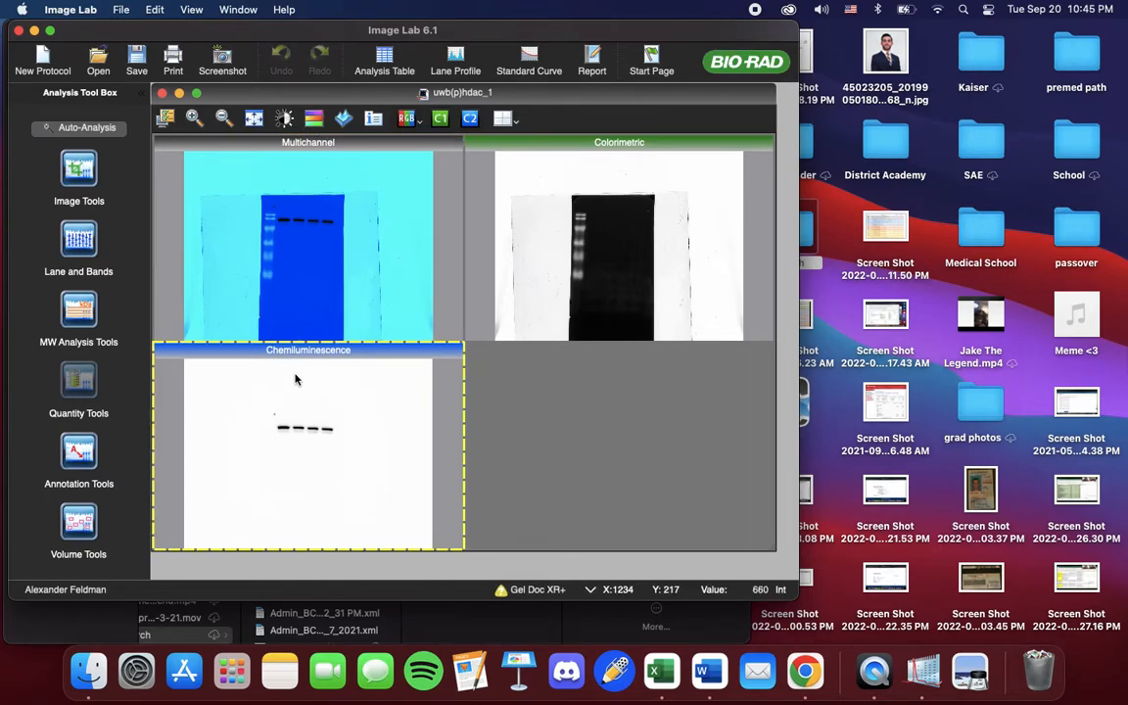
click(81, 243)
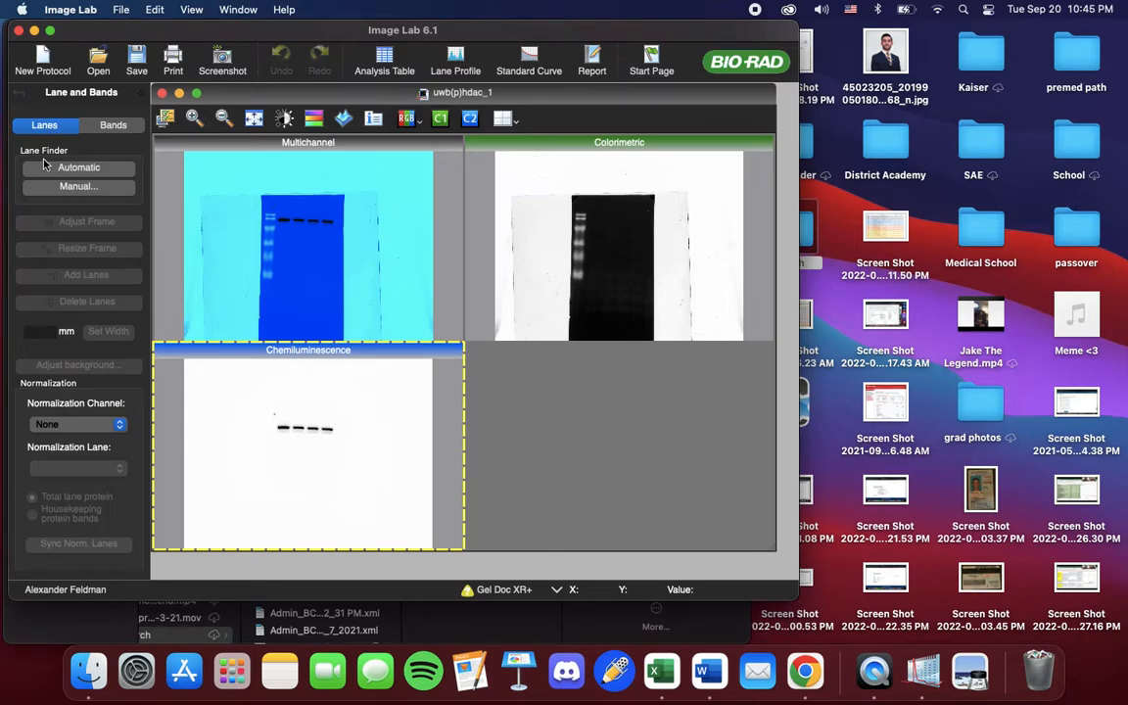
click(79, 187)
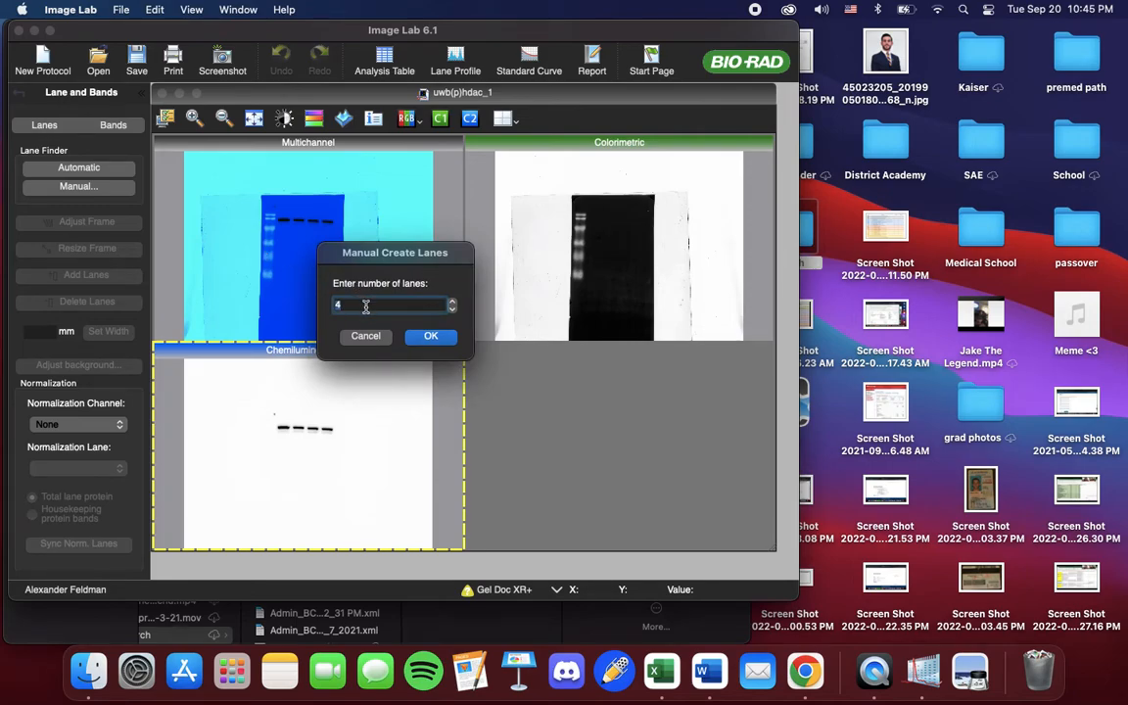
Step: Create 4 lanes and shrink the lane frame tightly around the four hdac bands
click(455, 311)
click(434, 336)
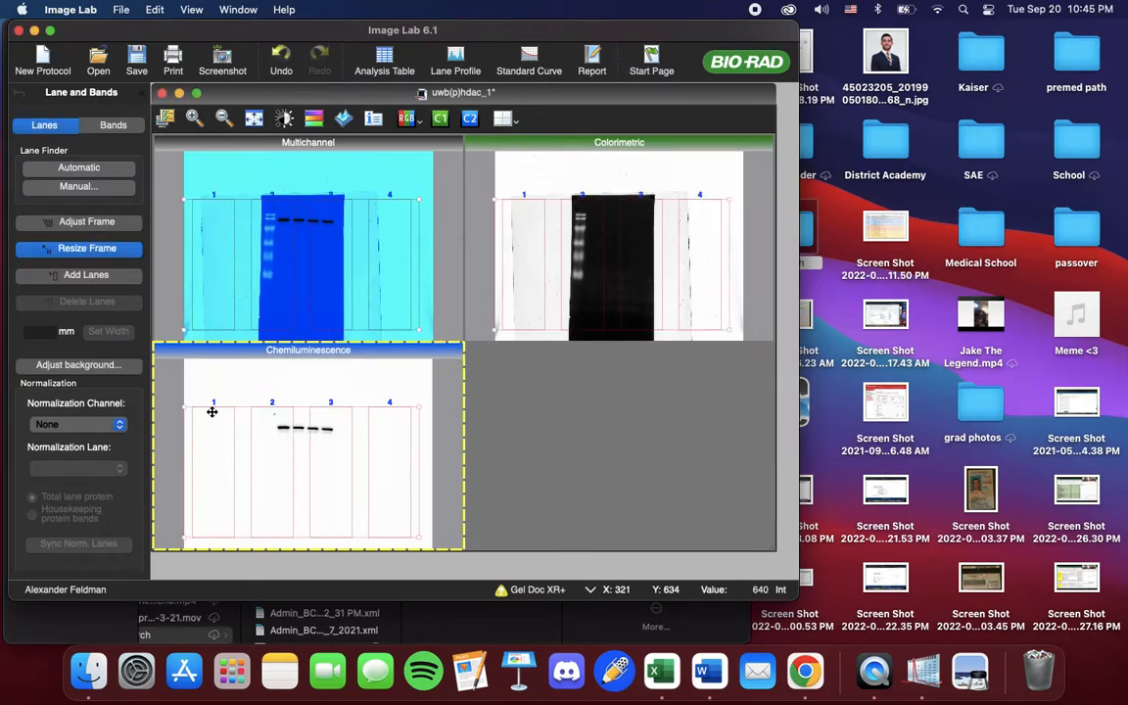
drag(182, 407, 268, 408)
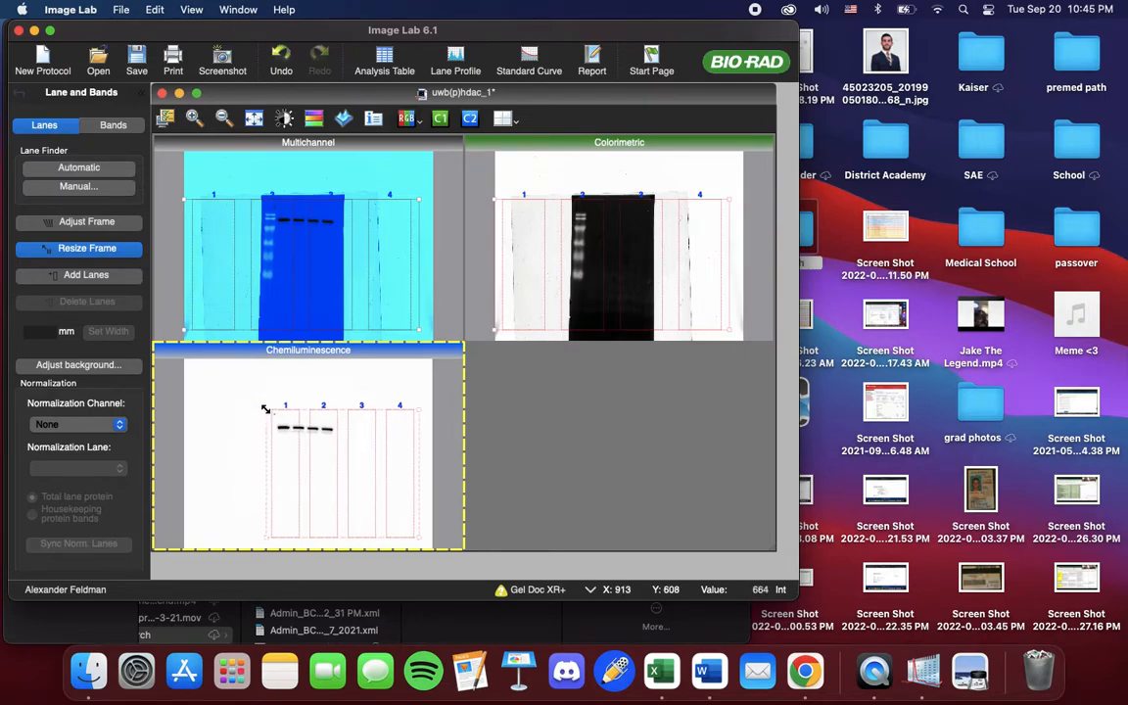
mouse_move(267, 408)
mouse_down()
mouse_move(230, 398)
mouse_move(269, 417)
mouse_up()
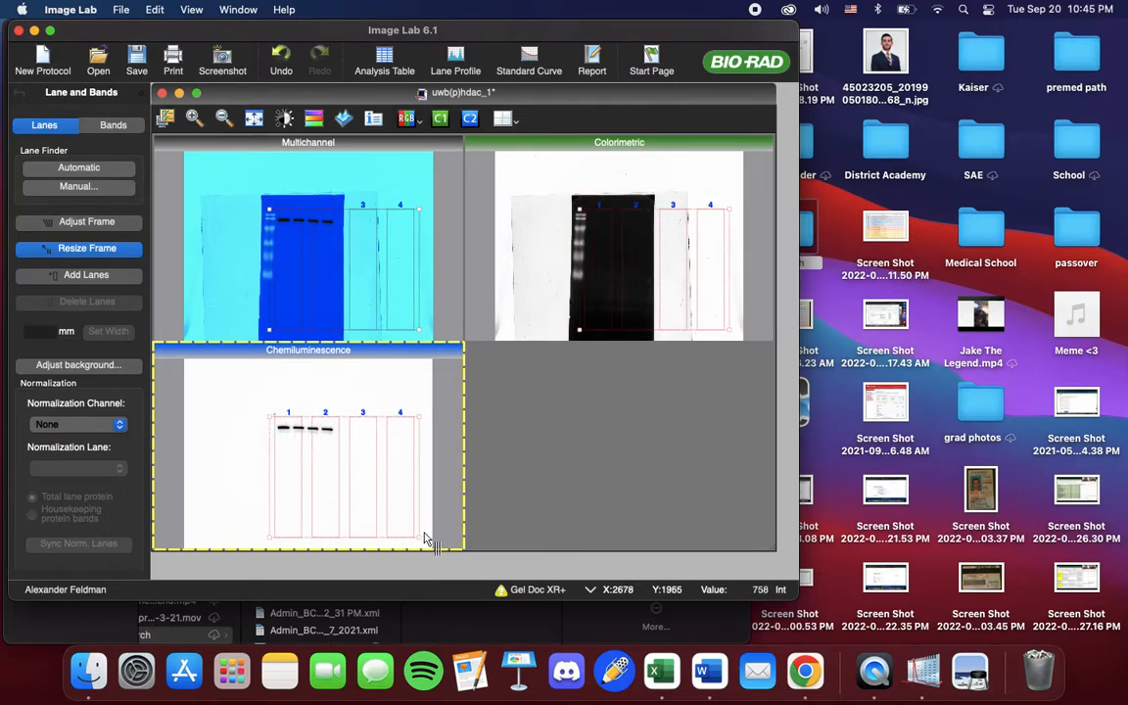
drag(418, 535, 337, 445)
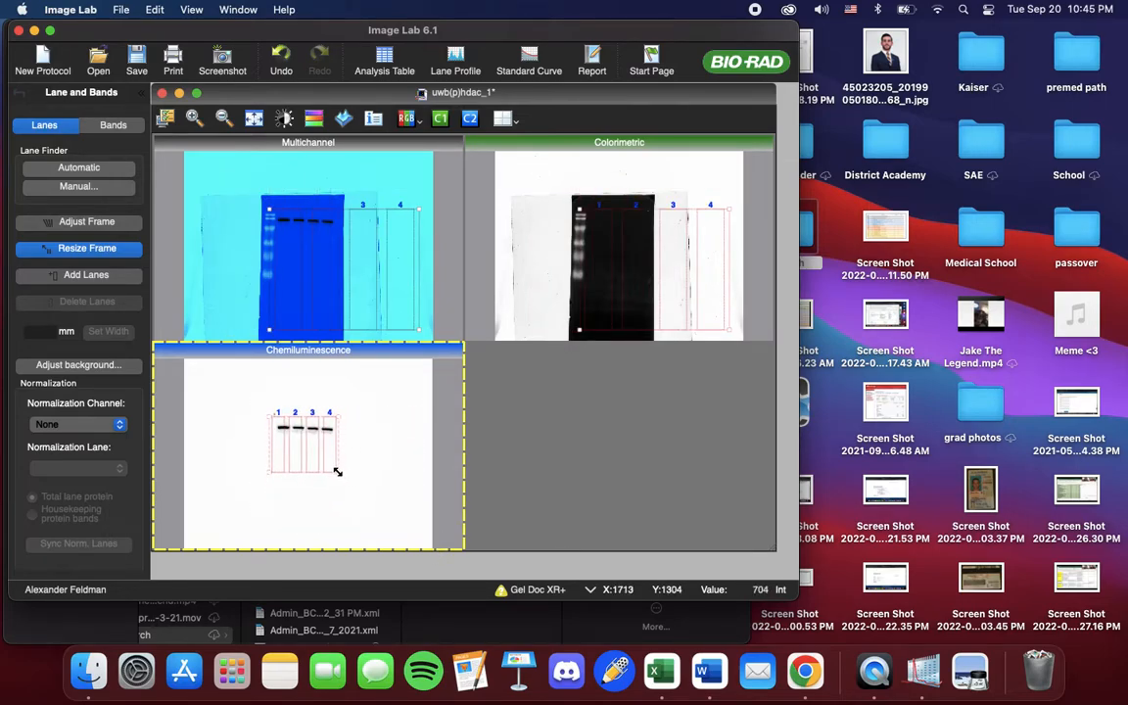
drag(337, 445, 336, 443)
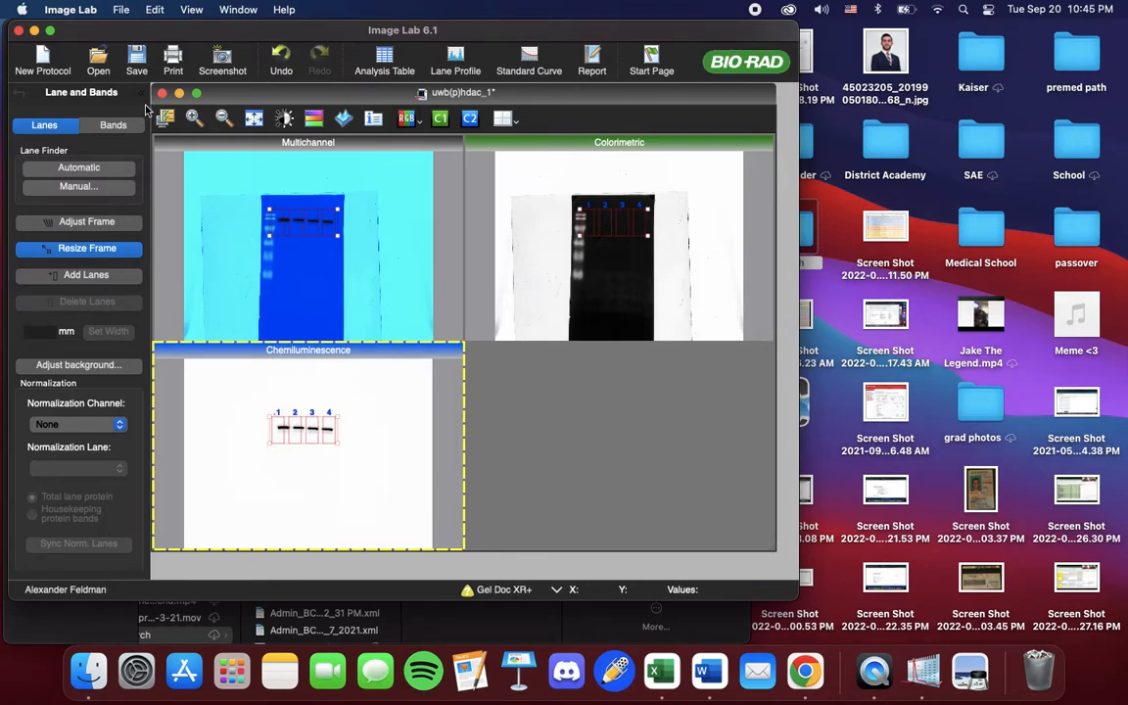
Step: Zoom in on the gel and shift lane 1 right over its band
click(113, 126)
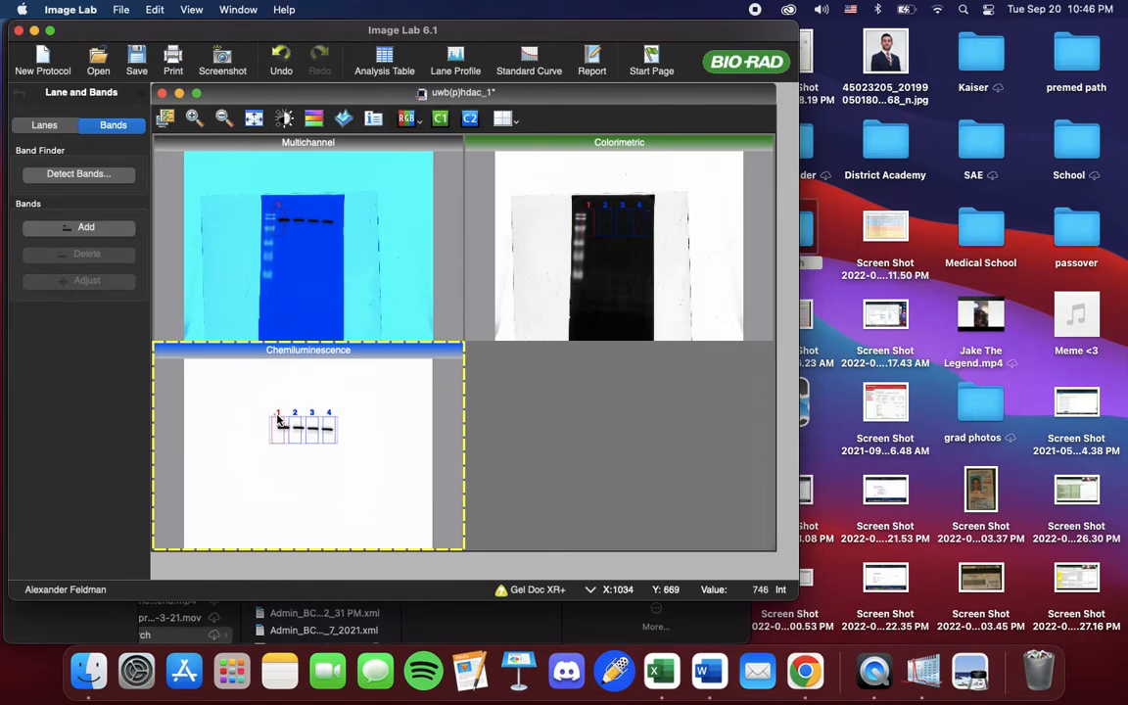
click(54, 128)
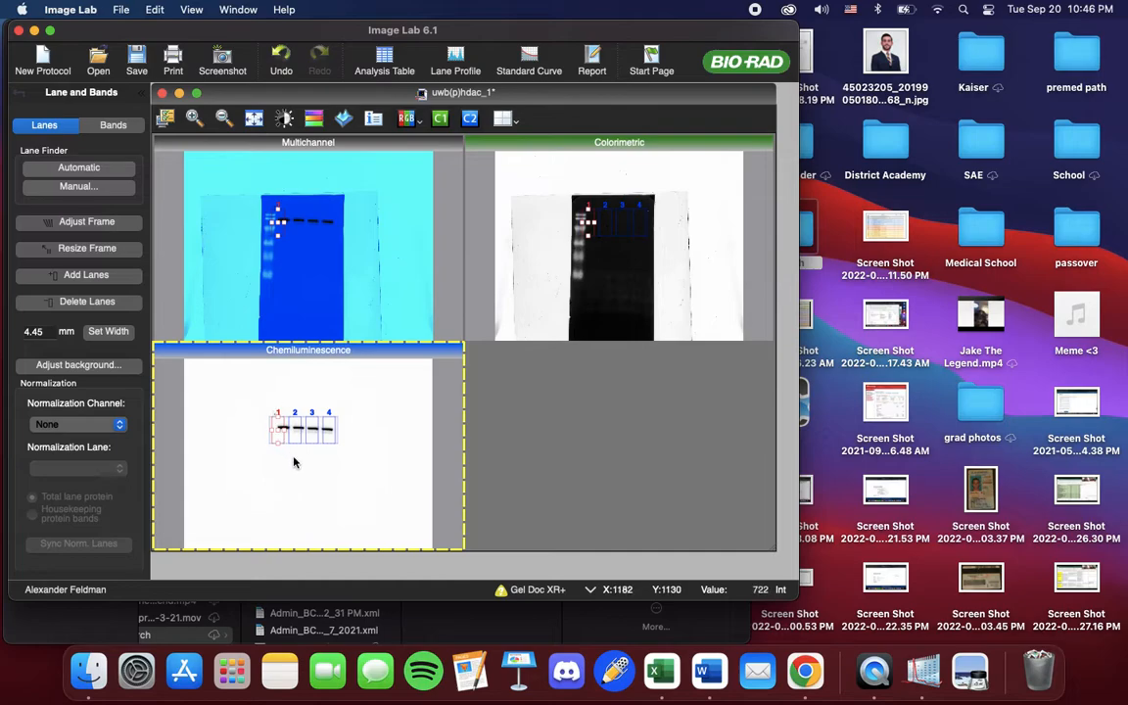
click(194, 118)
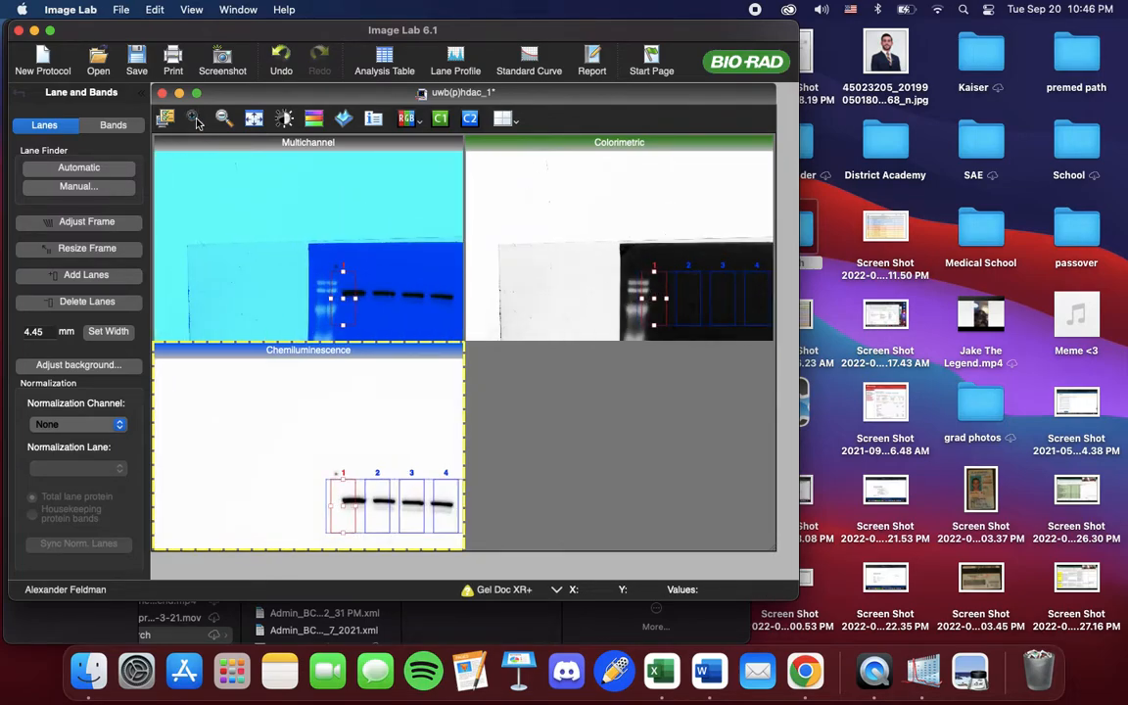
click(194, 118)
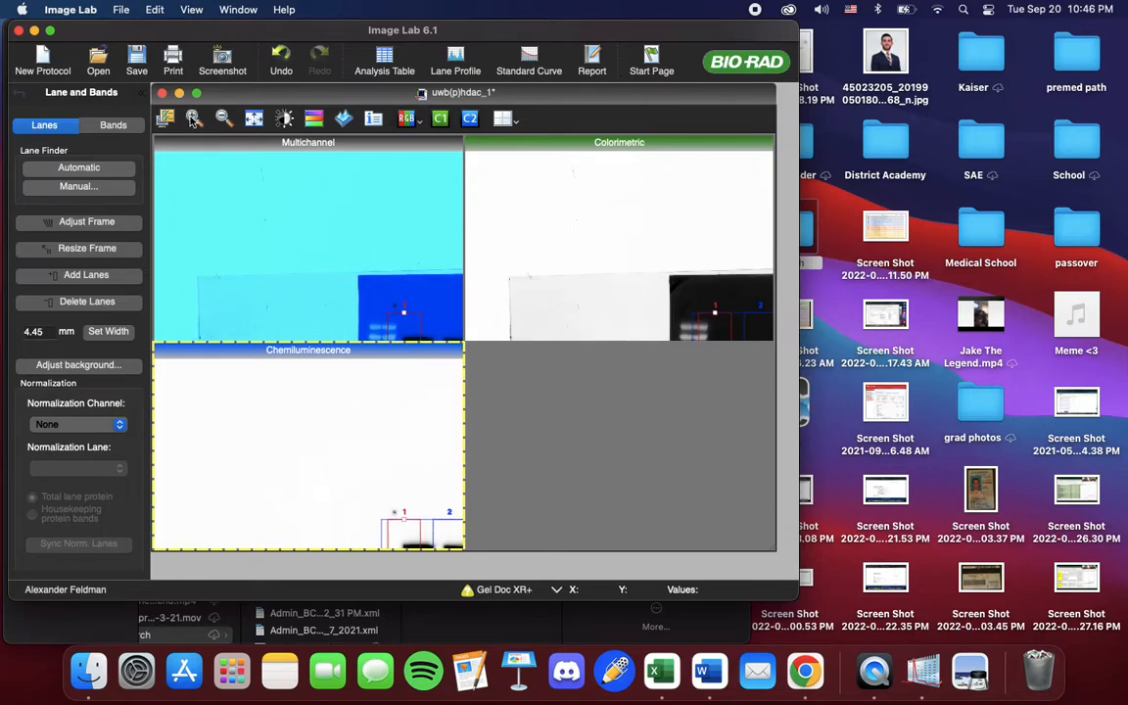
scroll(384, 413, down, 5)
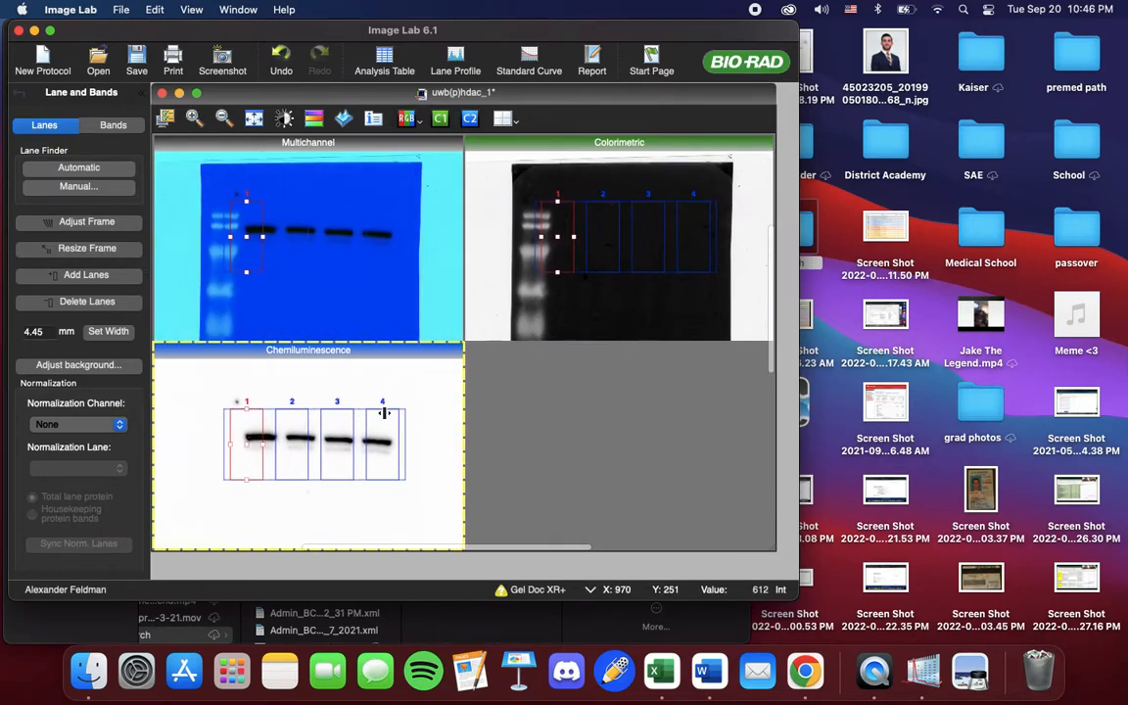
scroll(384, 413, up, 1)
drag(254, 424, 267, 426)
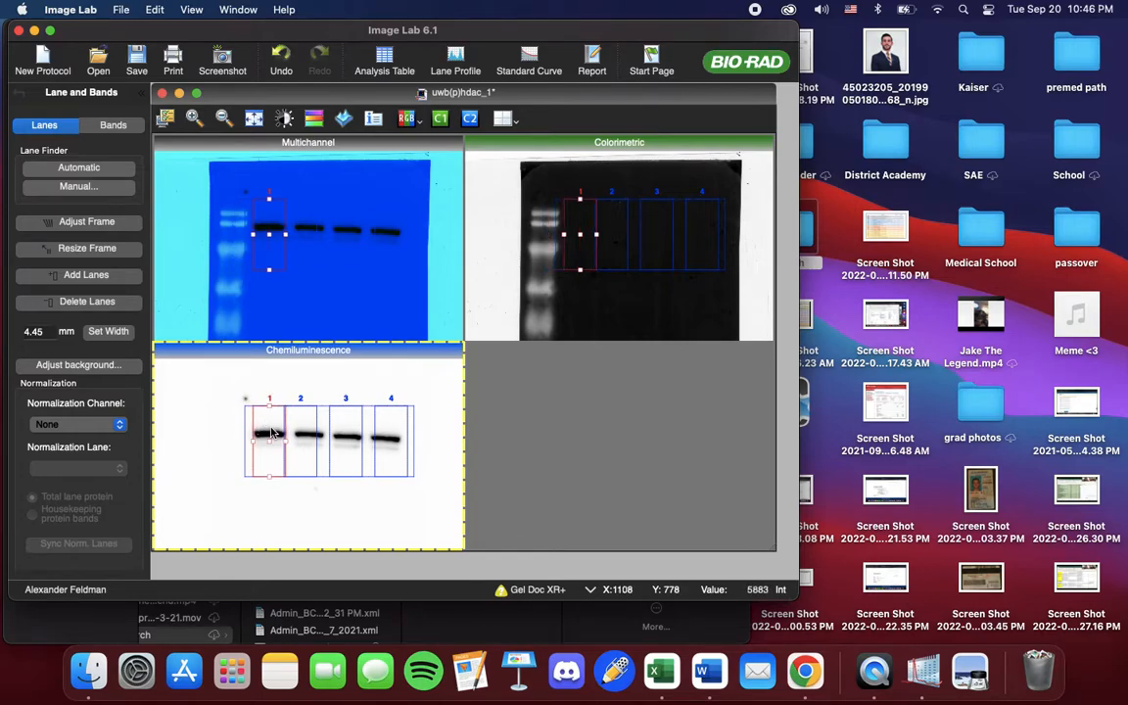
click(301, 441)
click(275, 444)
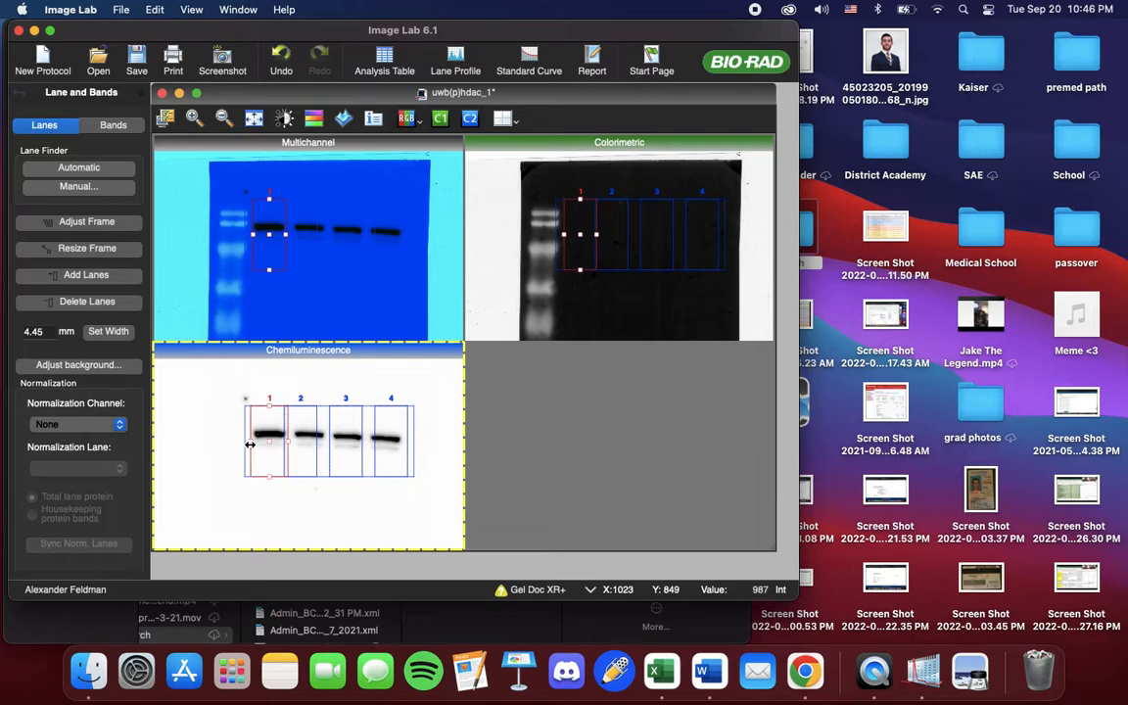
Step: Center lanes 2, 3 and 4 individually over their bands
click(302, 433)
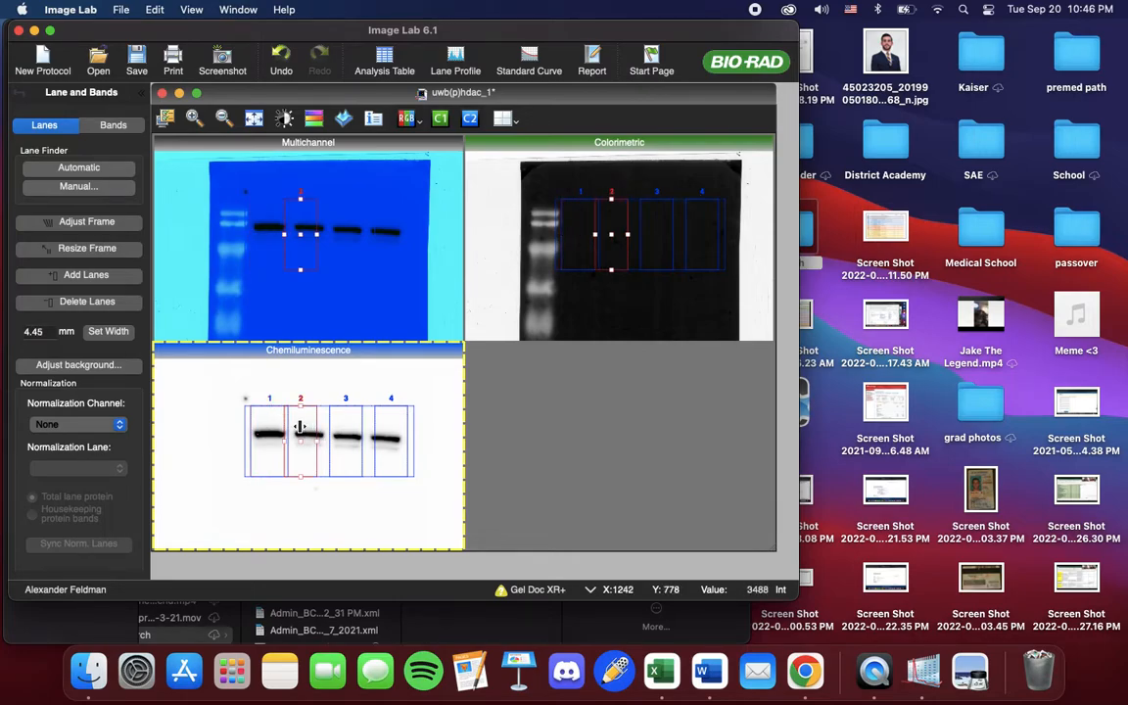
drag(302, 427, 316, 427)
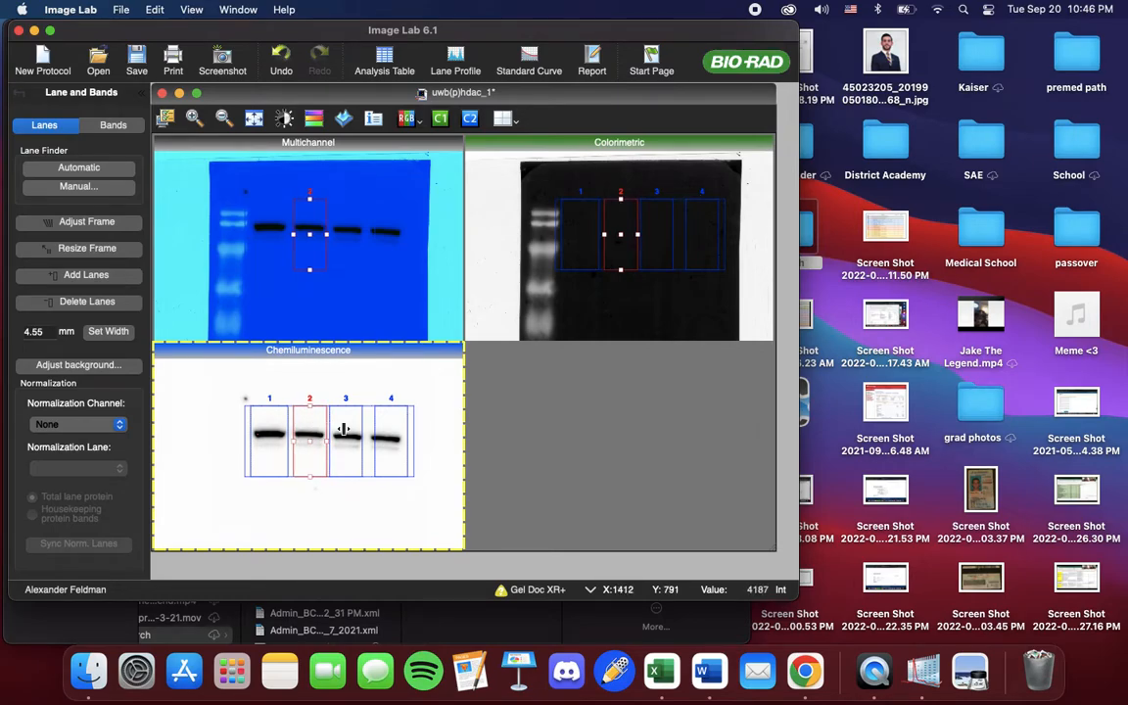
click(348, 432)
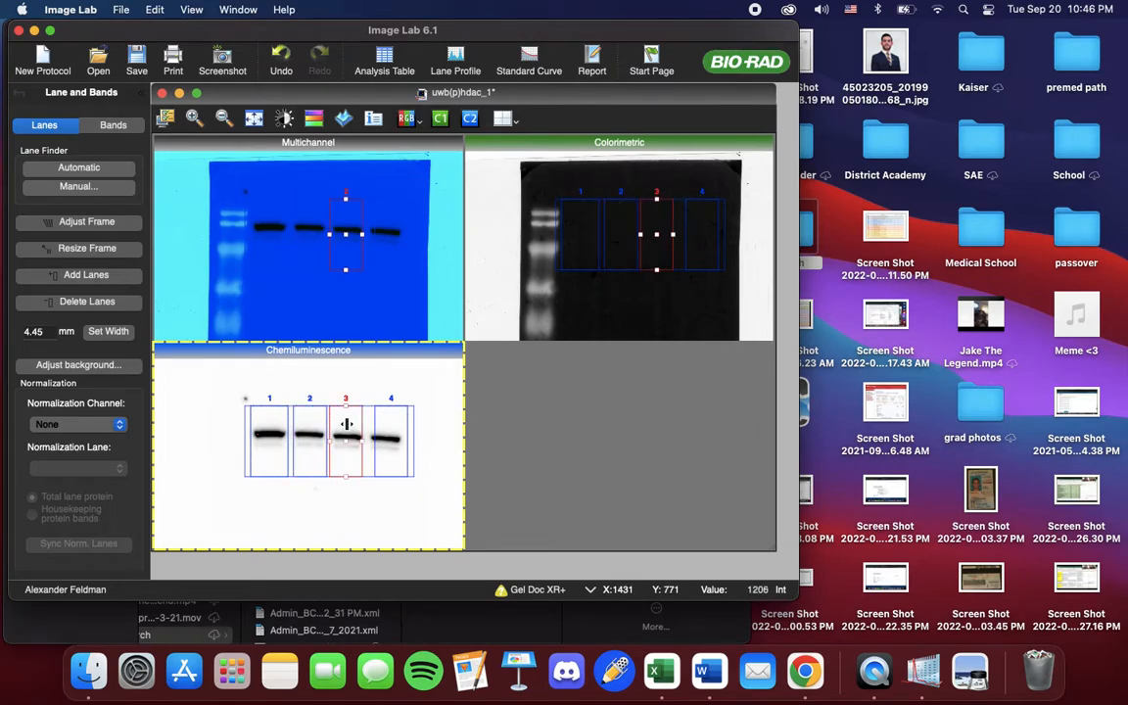
drag(347, 425, 349, 425)
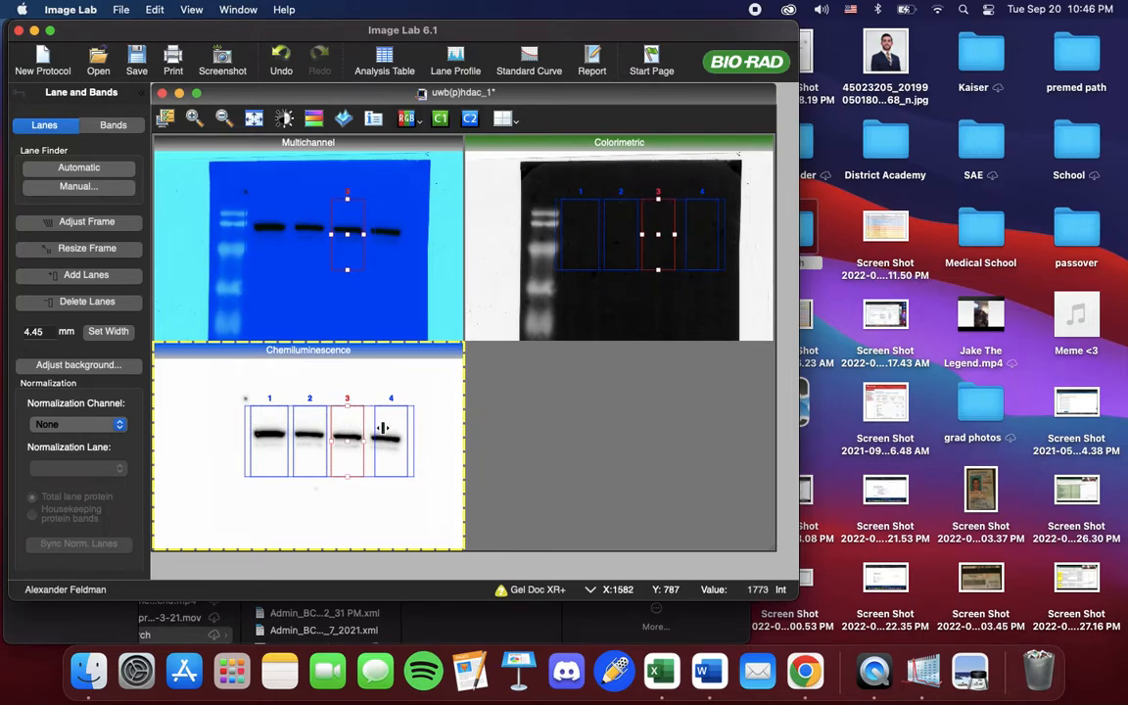
click(384, 428)
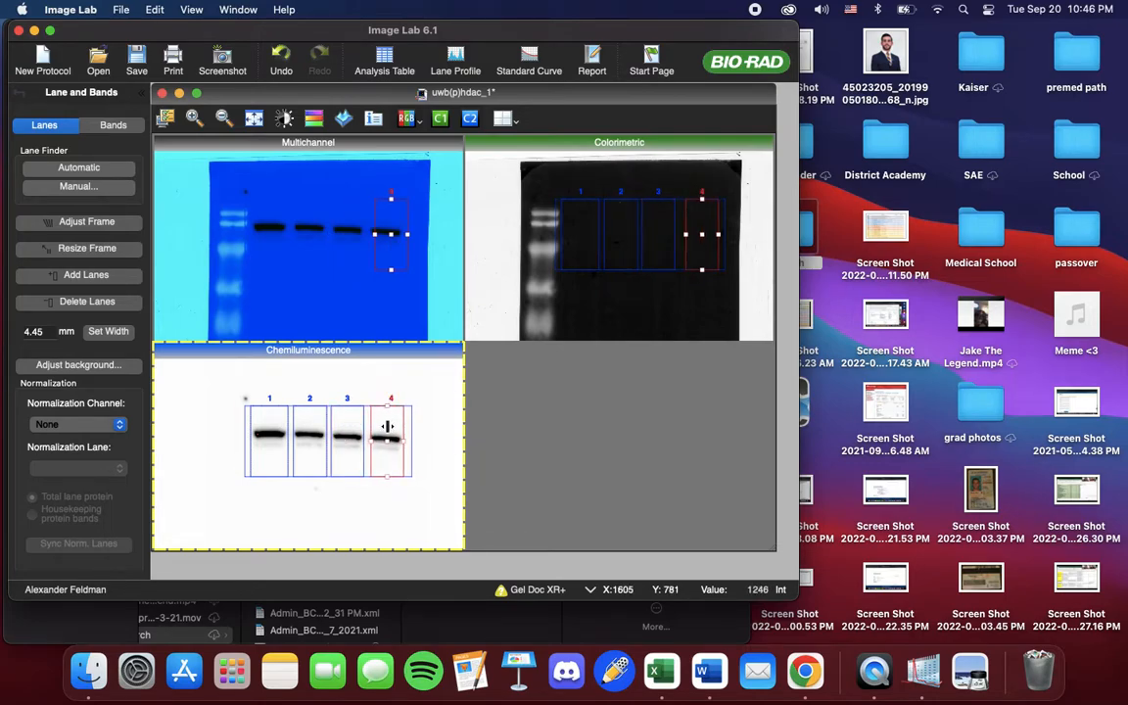
drag(388, 428, 383, 428)
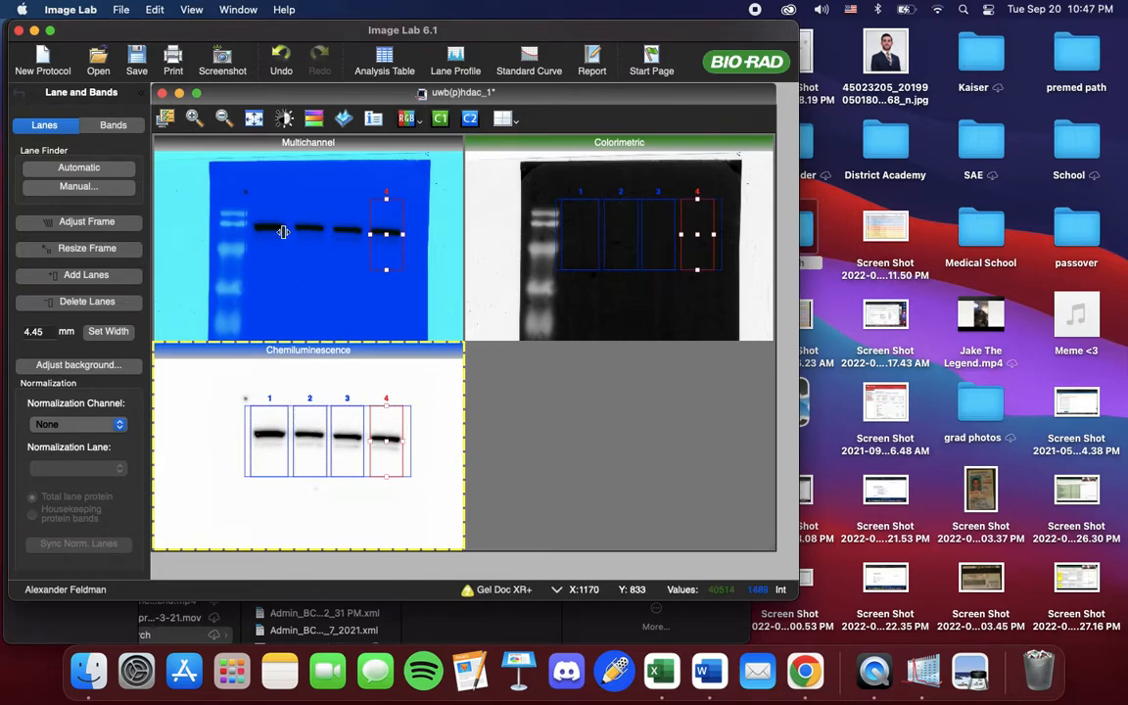
Step: Add bands to lanes 2, 3 and 4 and show the intensity profile for lane 4
click(118, 129)
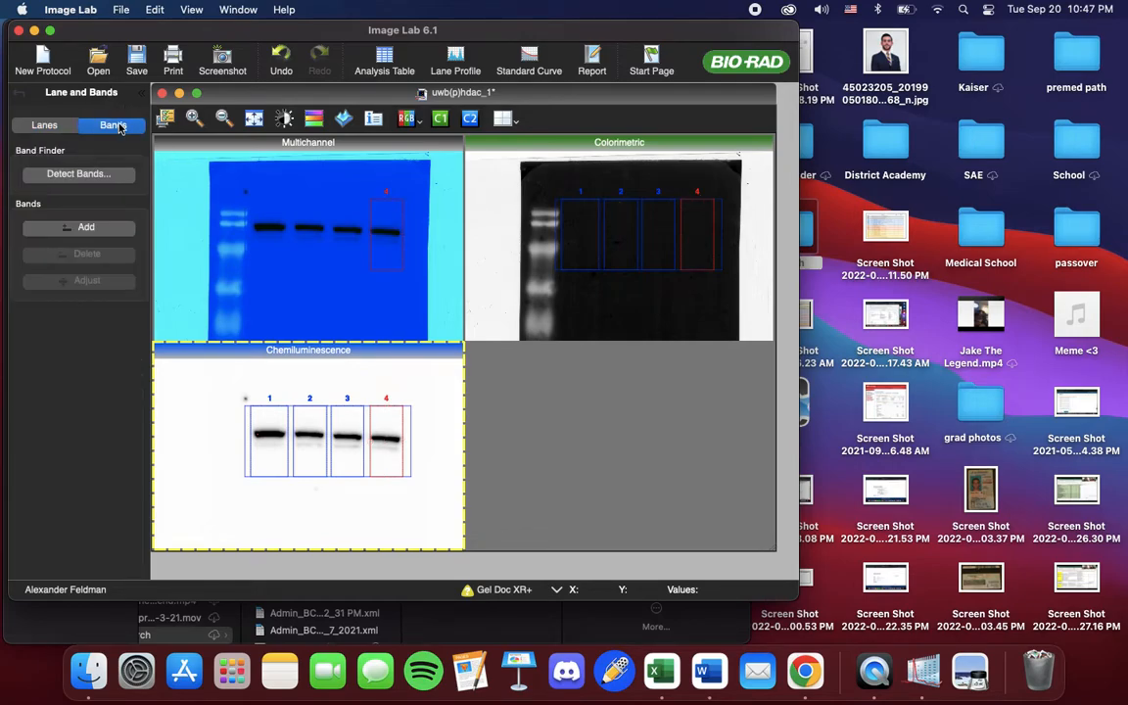
click(80, 231)
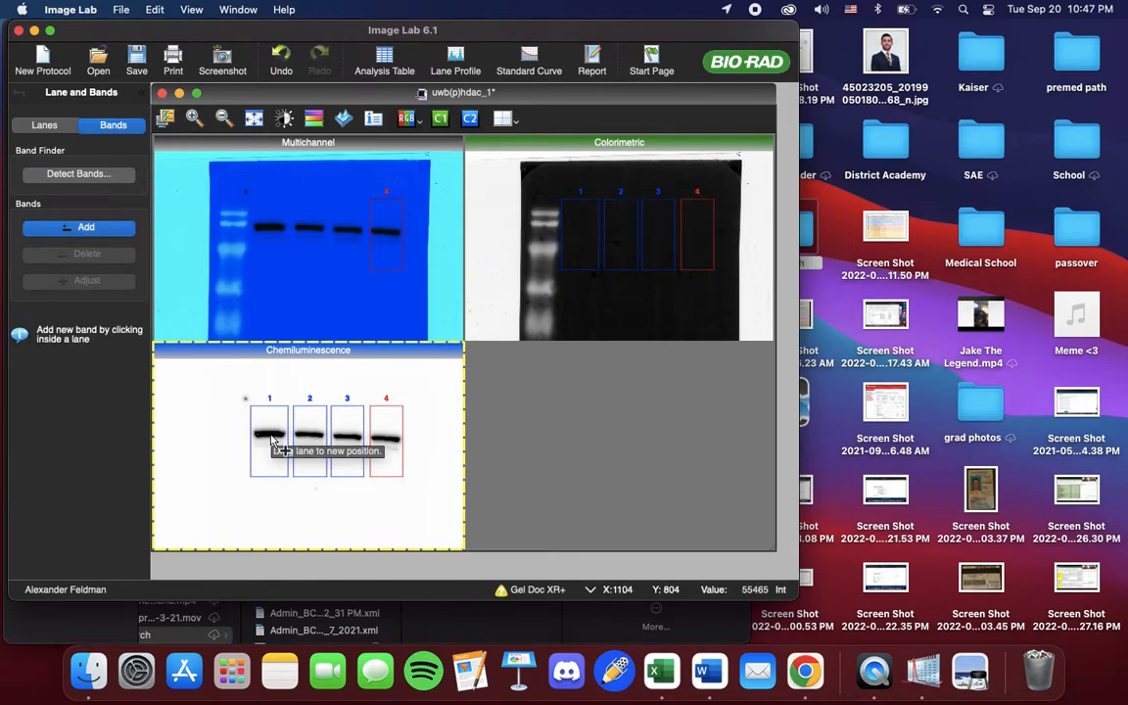
click(309, 440)
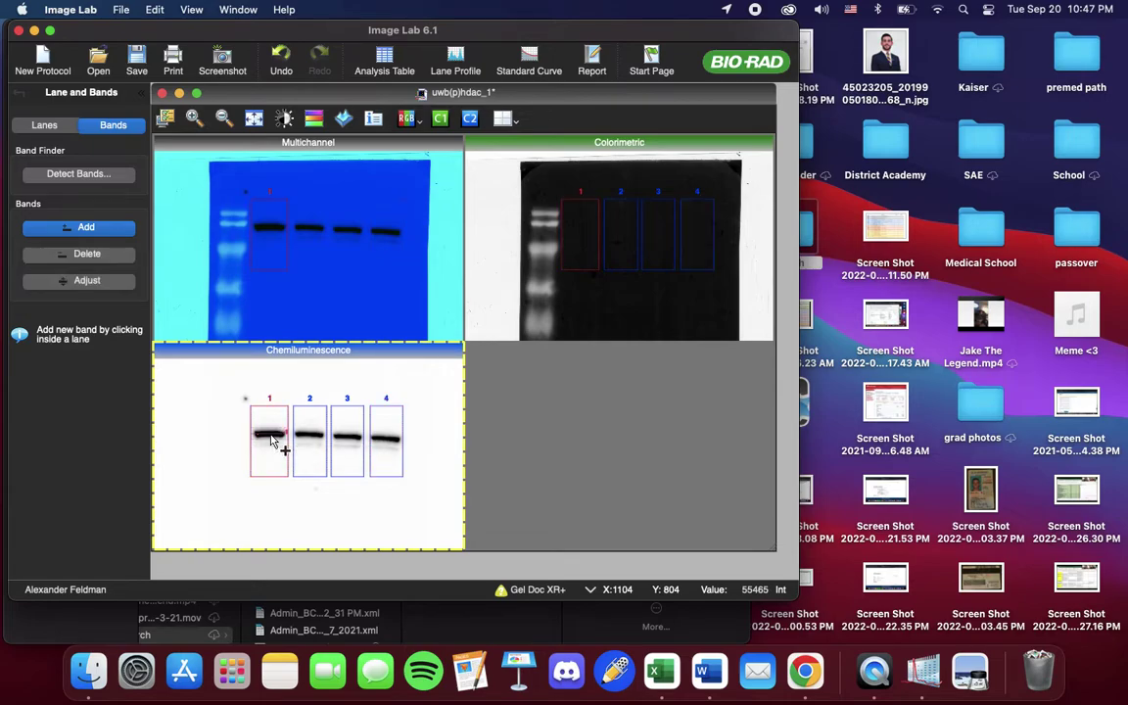
click(347, 441)
click(386, 440)
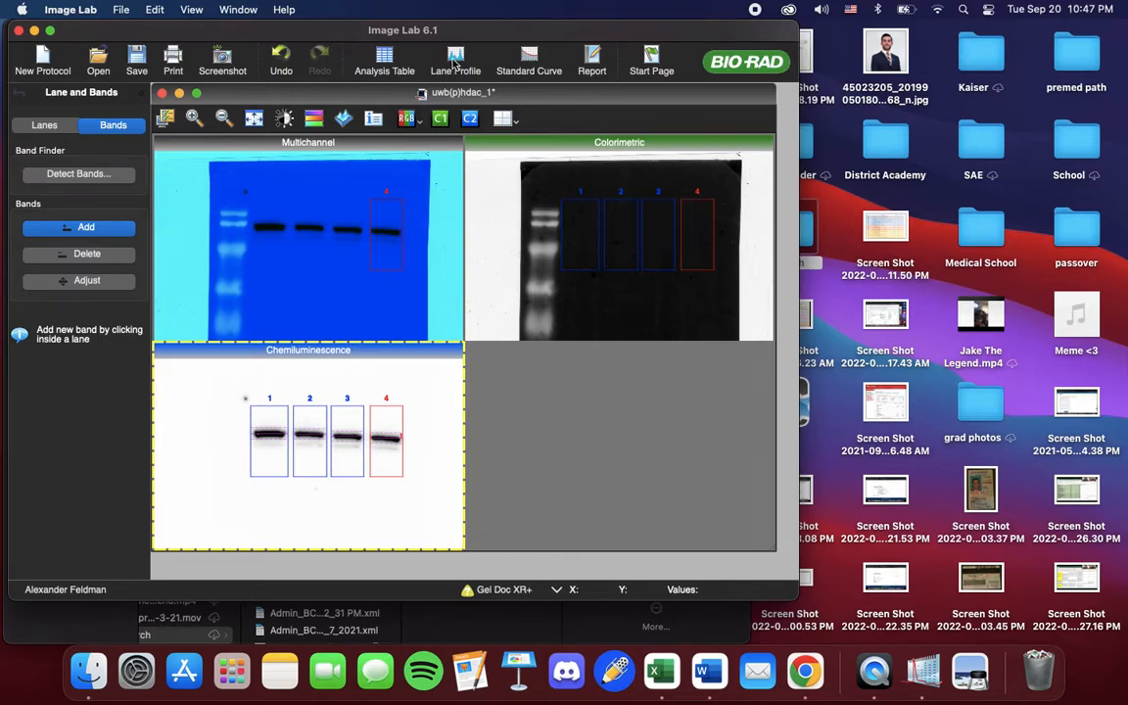
click(455, 59)
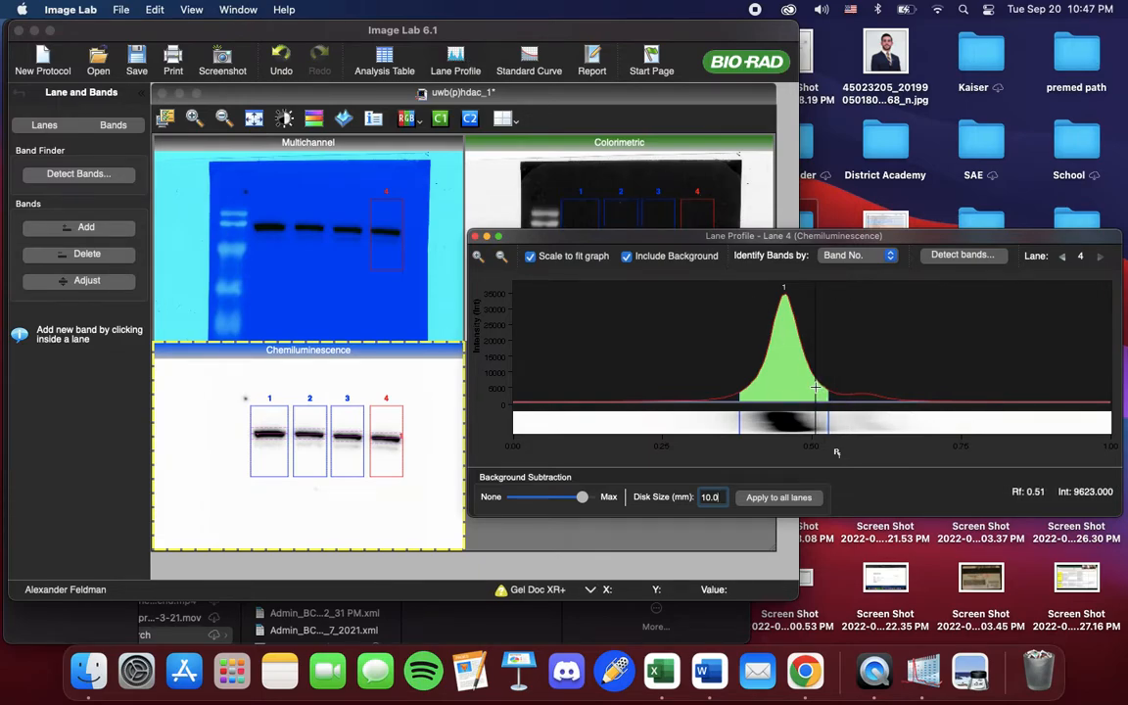
mouse_move(784, 362)
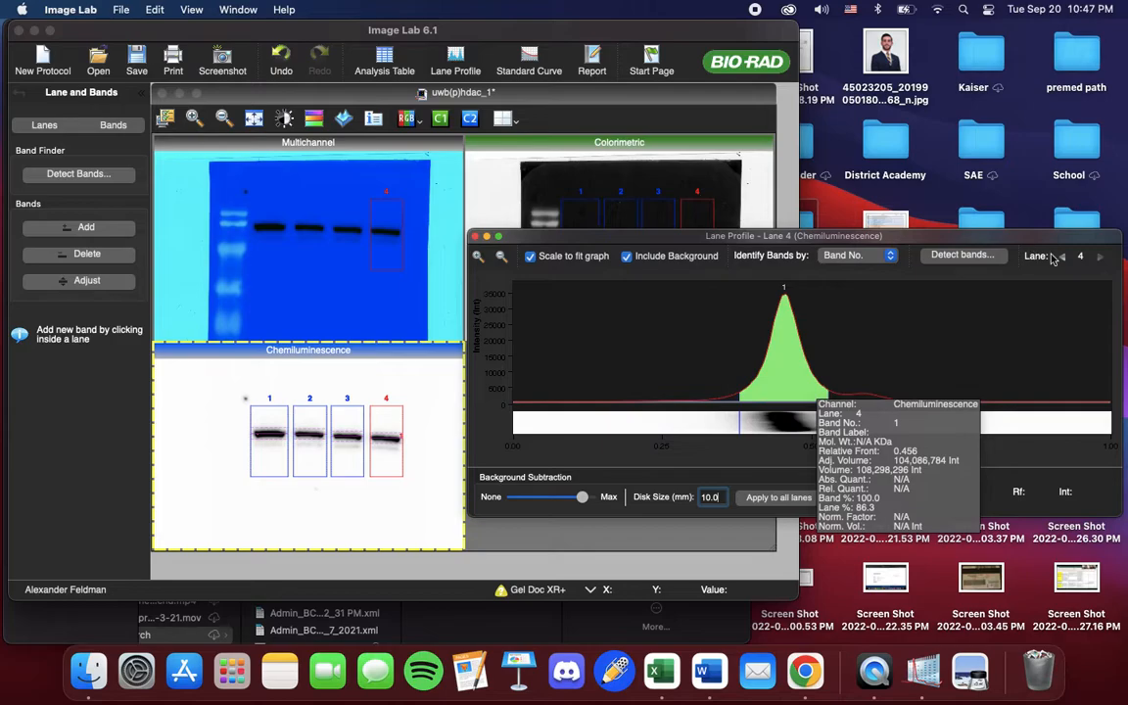
Step: Step through lane 2 and lane 1 profiles, tighten lane 1's left band boundary and close the profile
click(1064, 257)
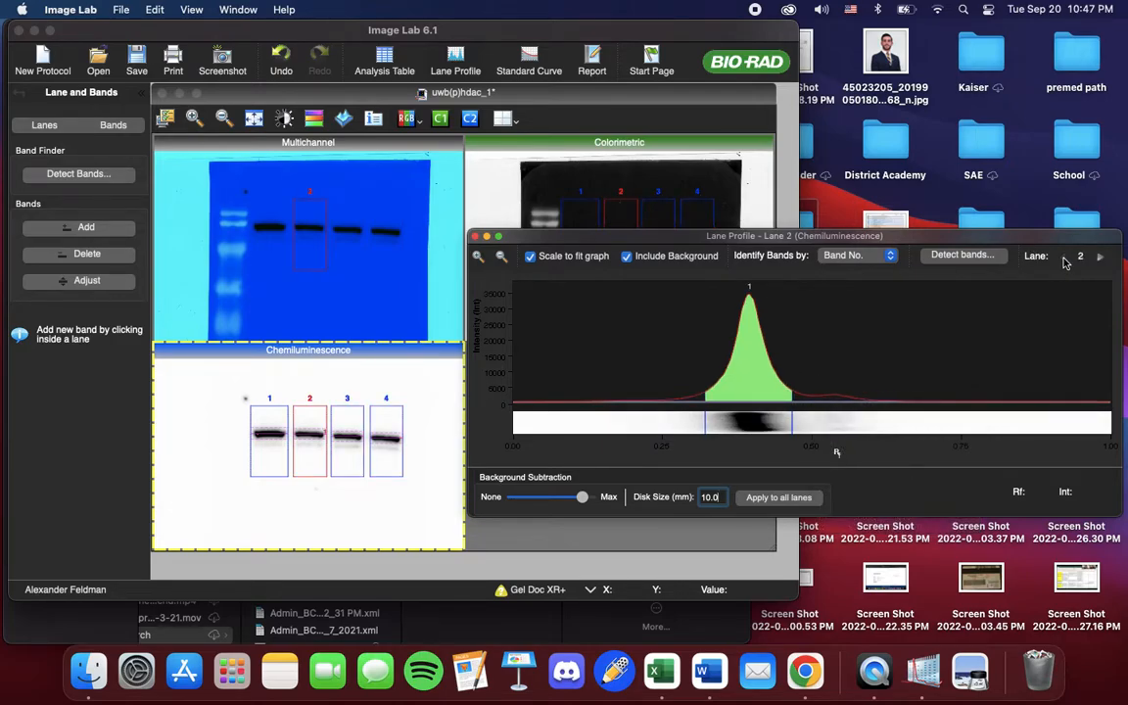
click(1064, 256)
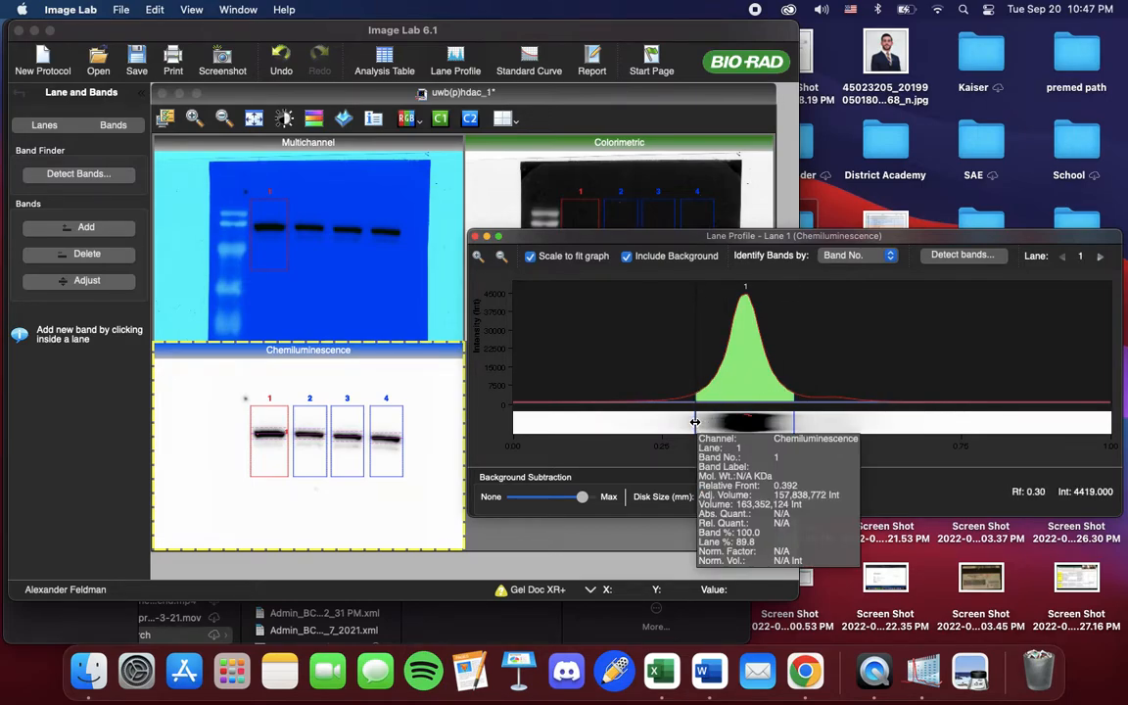
mouse_move(696, 422)
mouse_down()
mouse_move(712, 420)
mouse_move(701, 422)
mouse_up()
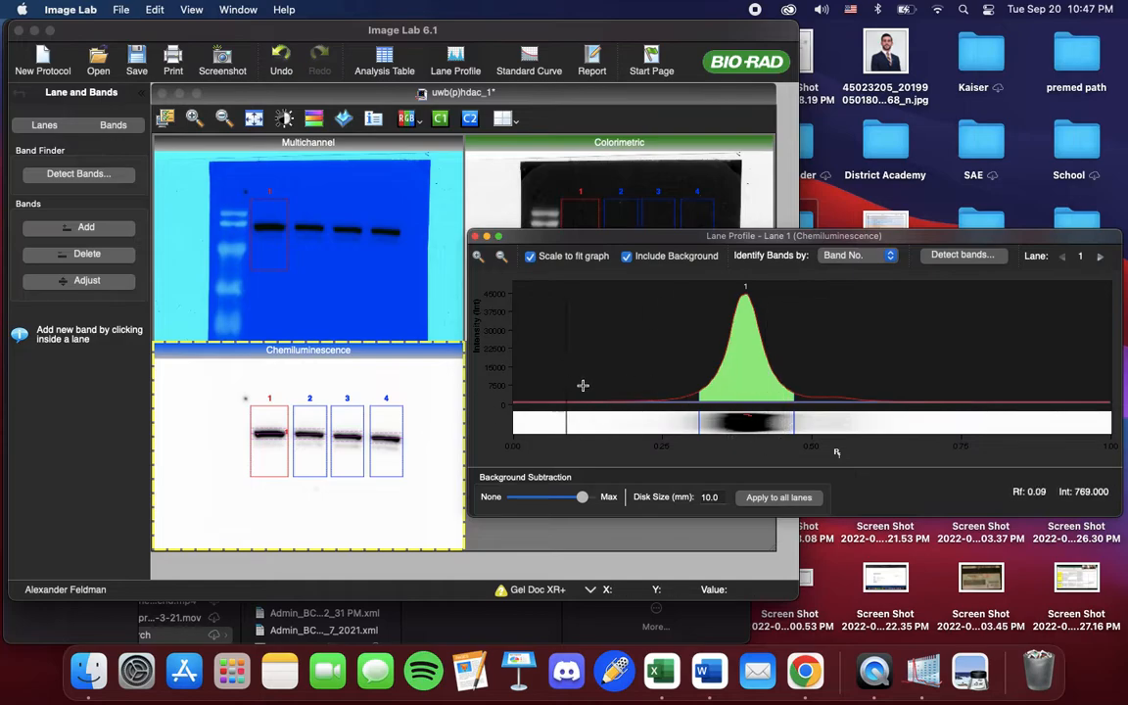
click(476, 239)
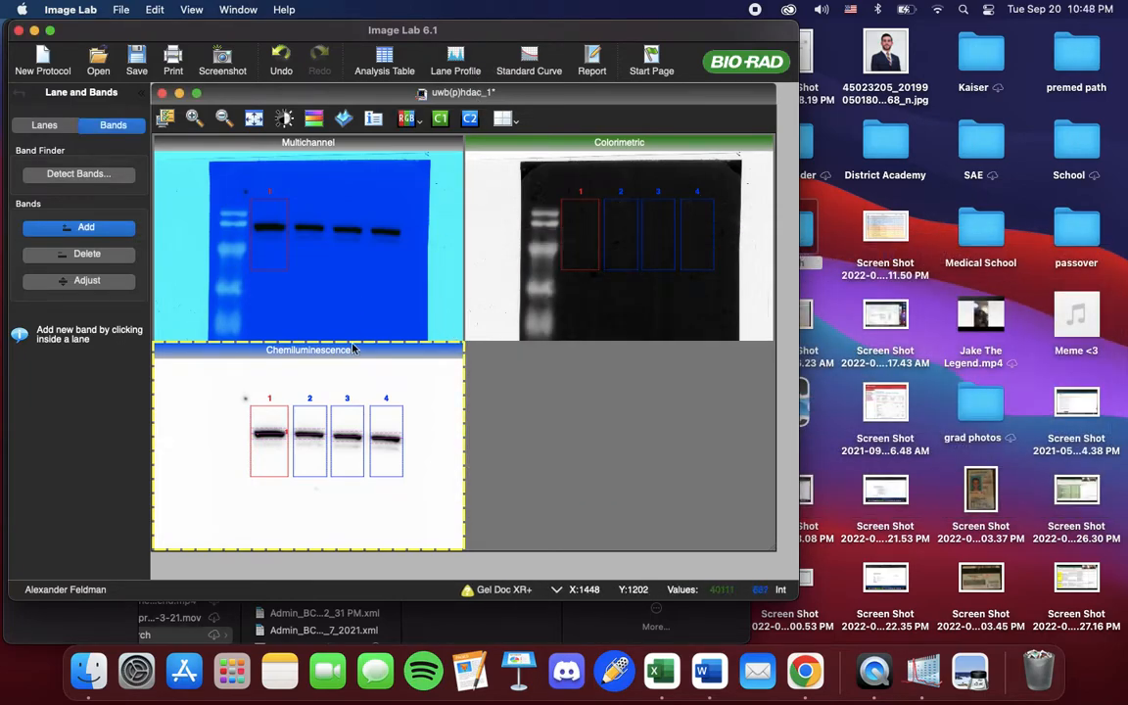
Step: Generate the image report and start exporting it as a PDF
click(592, 61)
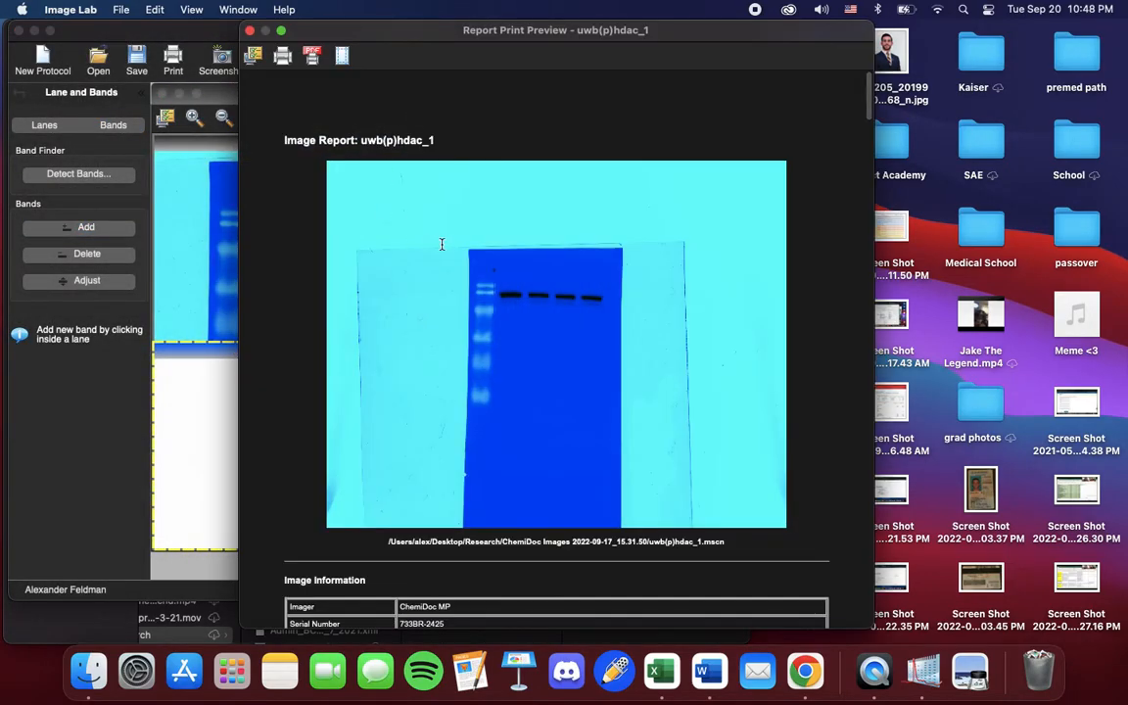
scroll(582, 252, down, 10)
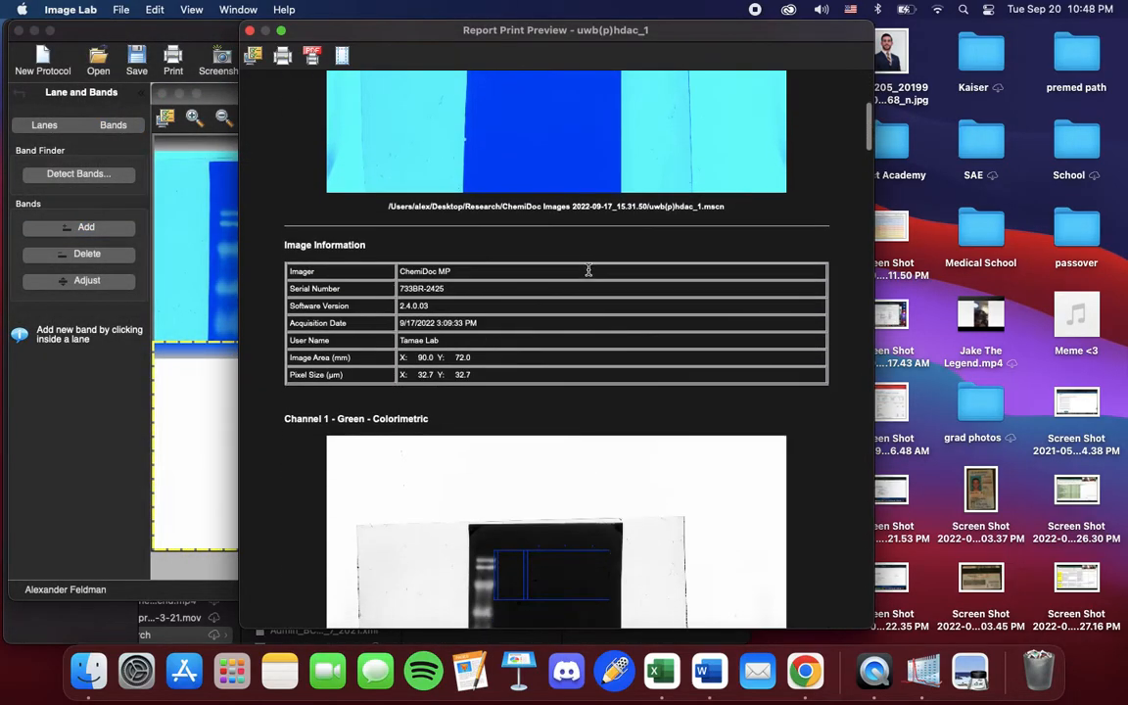
scroll(587, 269, down, 8)
scroll(588, 269, down, 8)
scroll(587, 270, down, 8)
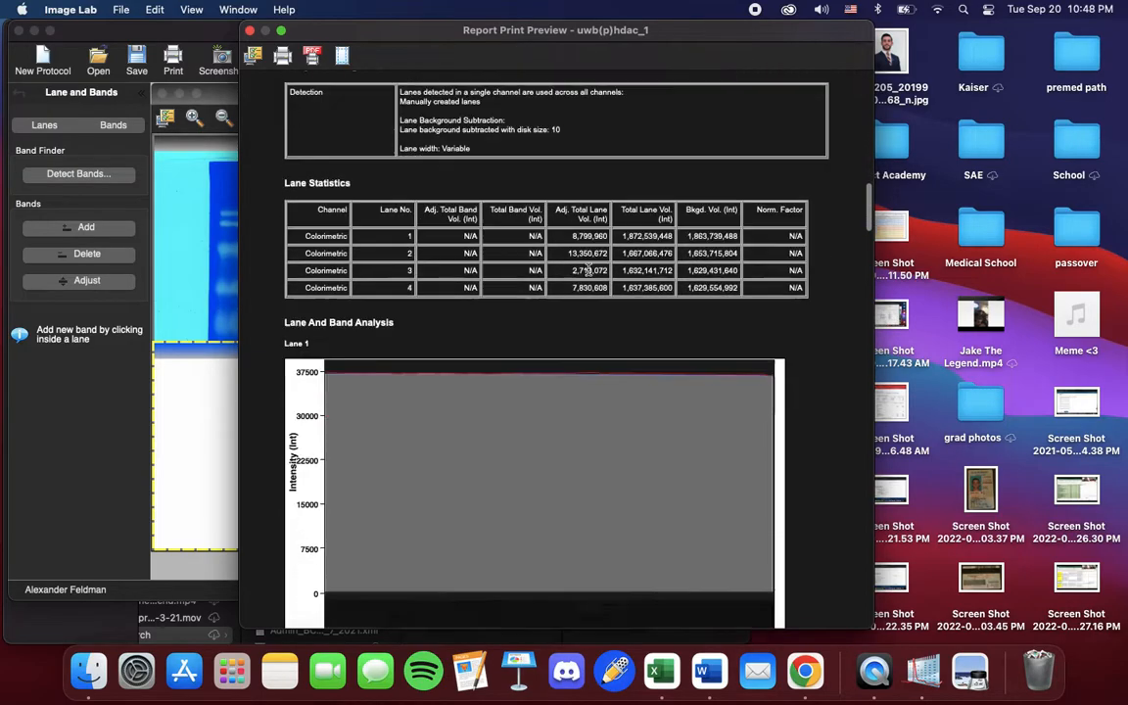
scroll(588, 269, down, 8)
scroll(588, 270, down, 5)
scroll(588, 269, down, 5)
scroll(587, 270, down, 8)
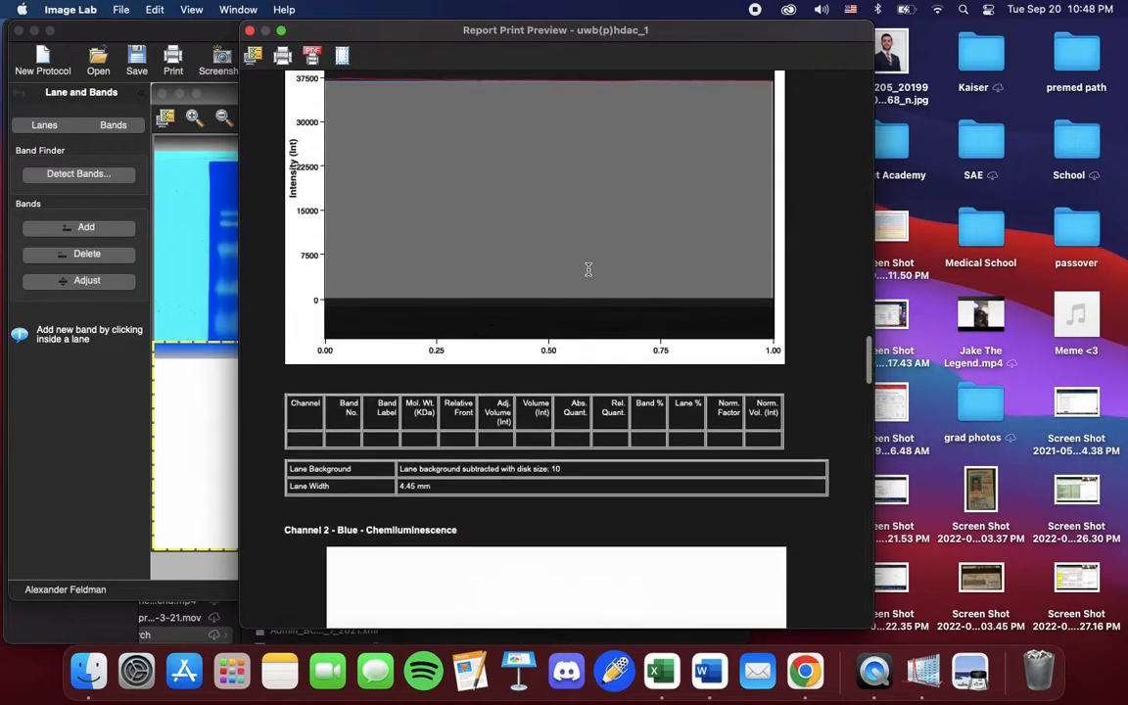
scroll(588, 269, down, 8)
scroll(587, 270, down, 1)
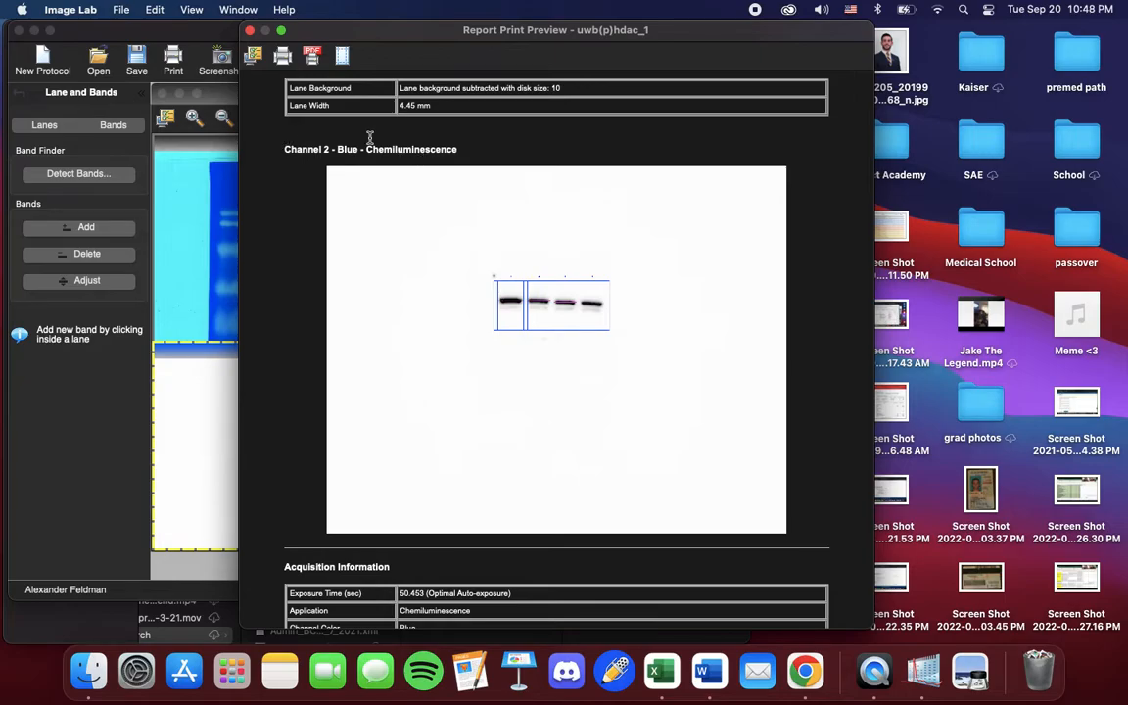
scroll(480, 235, down, 3)
scroll(534, 260, down, 5)
scroll(534, 260, down, 3)
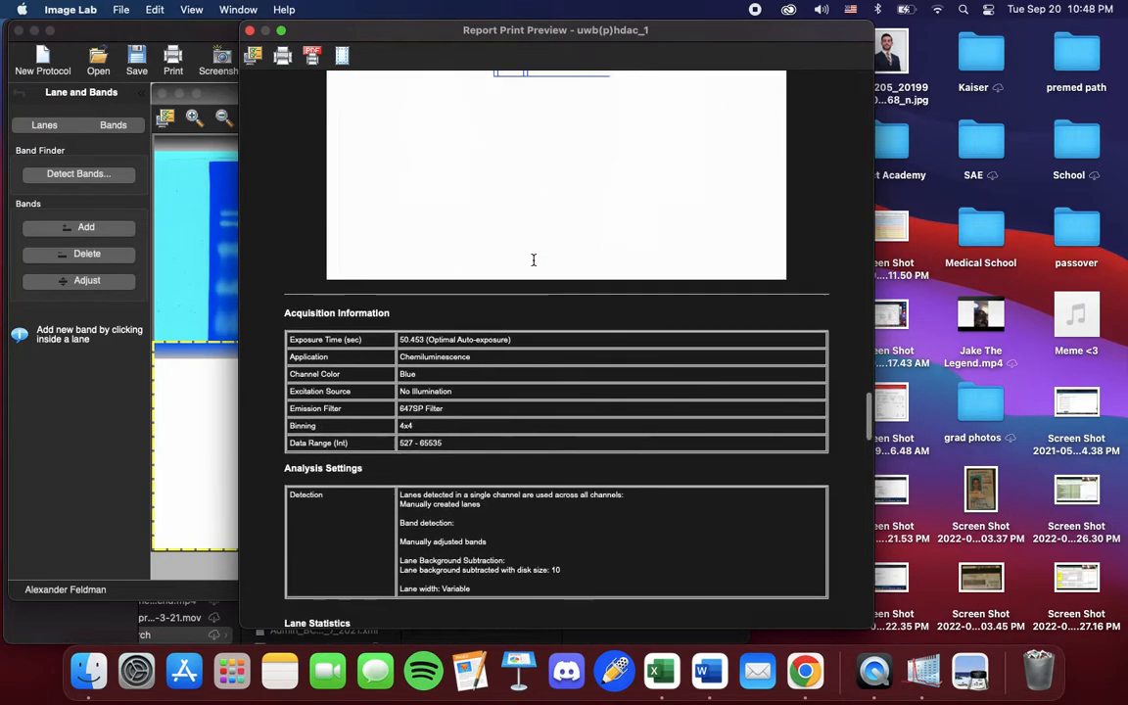
scroll(534, 259, down, 3)
scroll(534, 259, down, 3)
scroll(534, 260, down, 3)
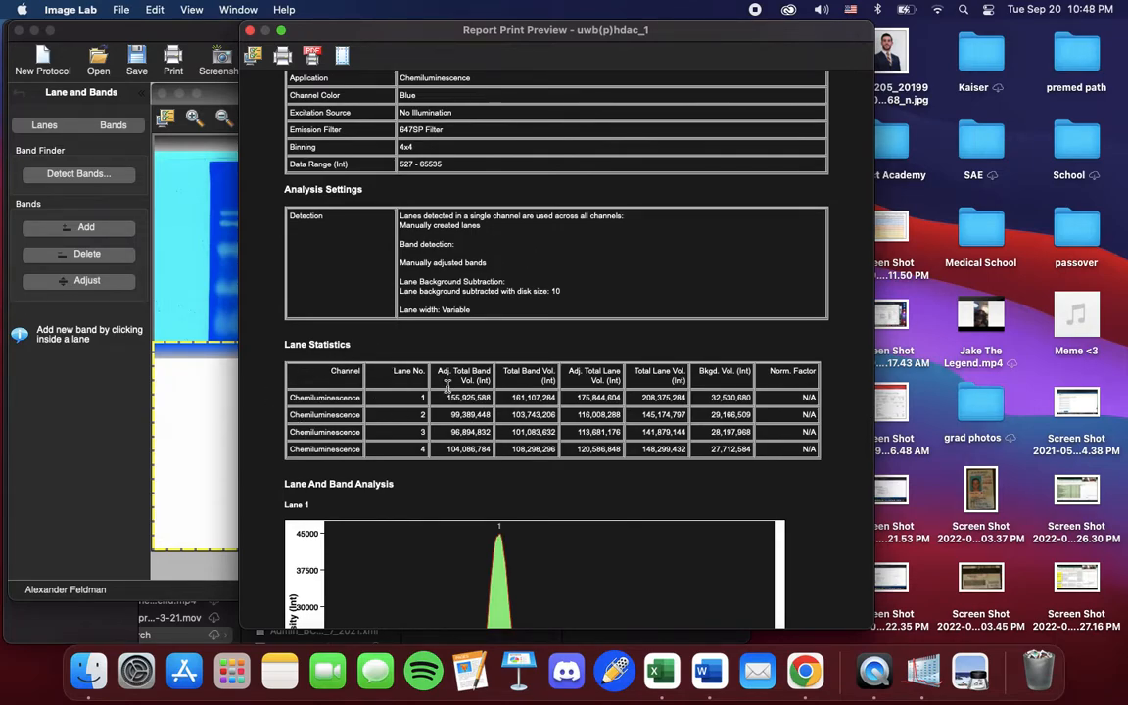
click(312, 57)
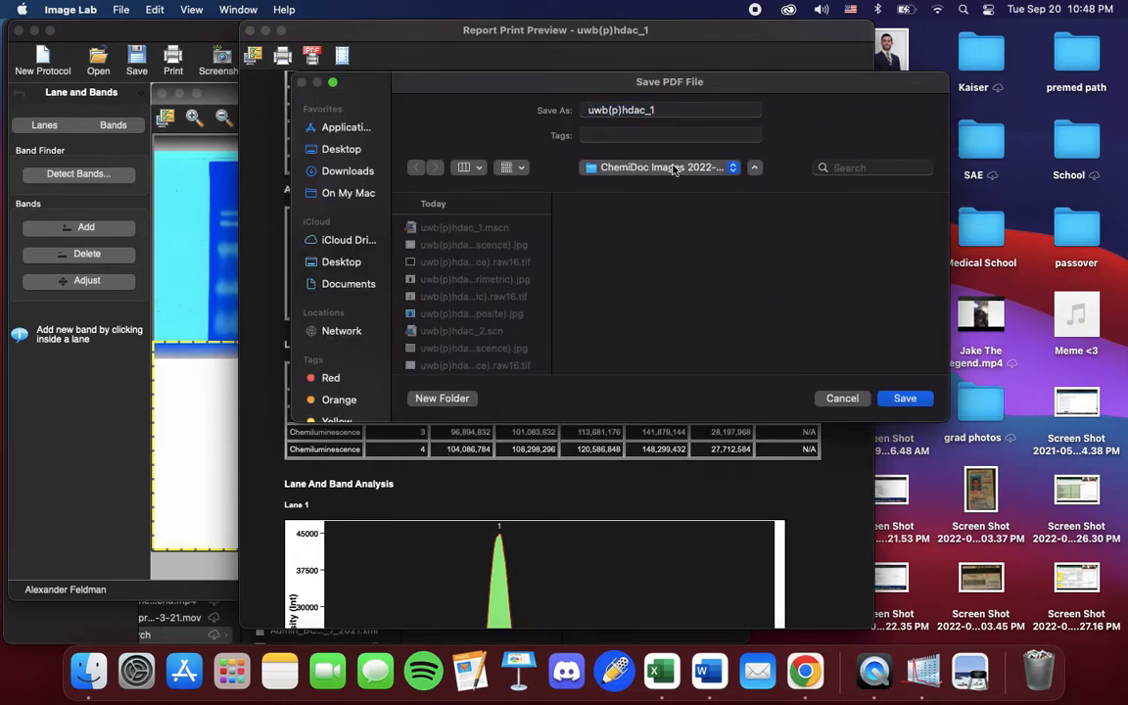
Step: Save the report PDF as uwb(p)hdac_1 and close the print preview
click(905, 399)
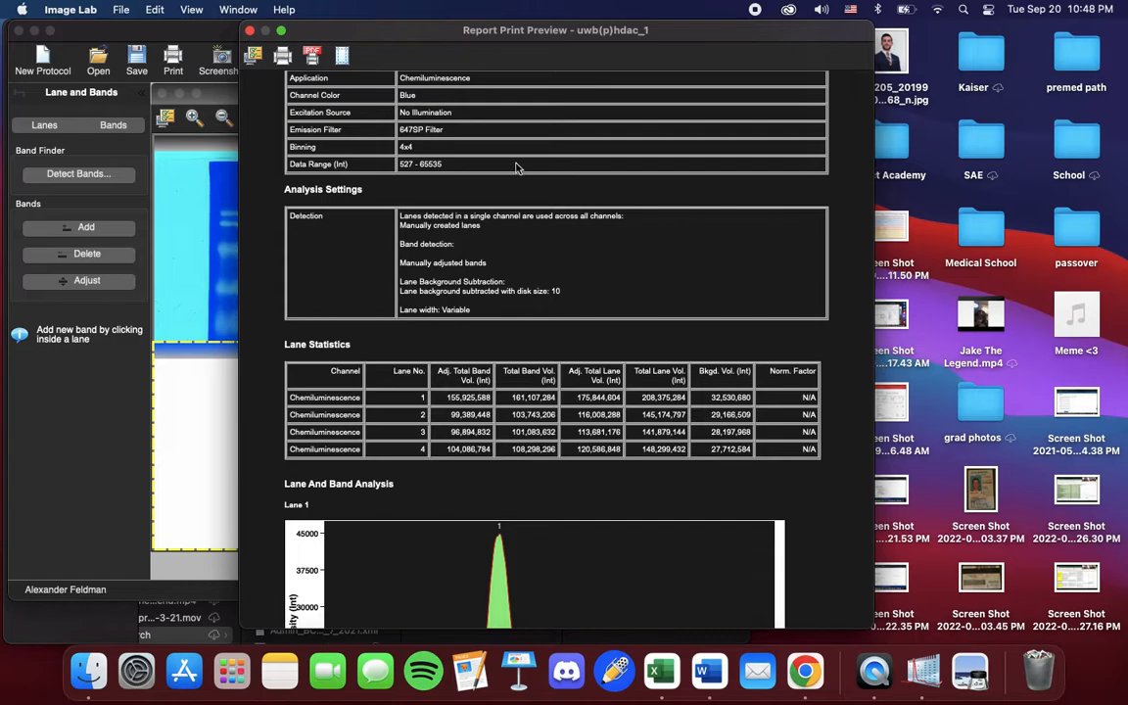
click(251, 32)
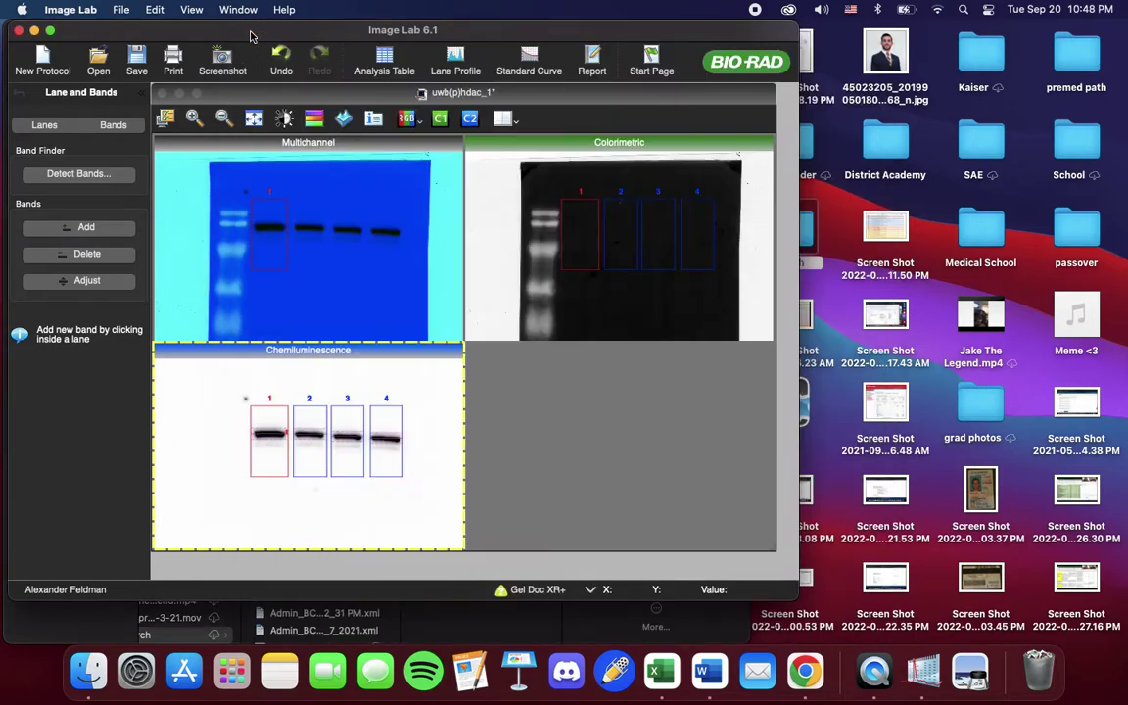
Step: Close Image Lab saving changes to uwb(p)hdac_1, then open the uwb(p)hdac_1.pdf report in Finder
click(18, 31)
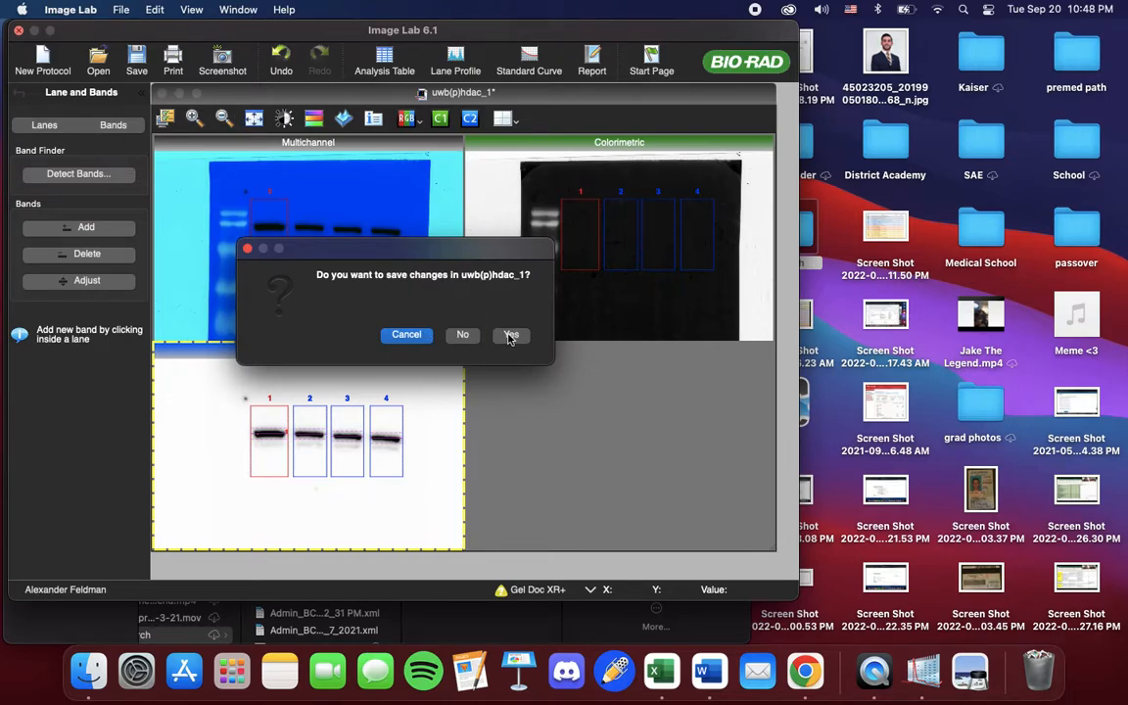
click(509, 336)
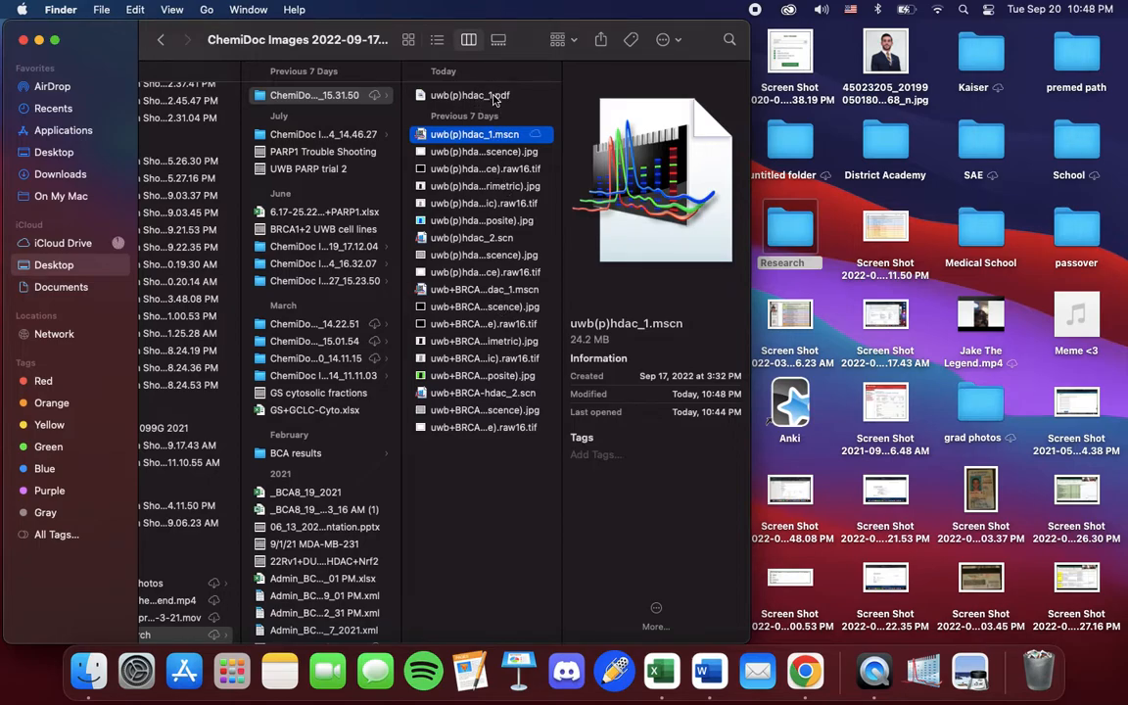
click(490, 97)
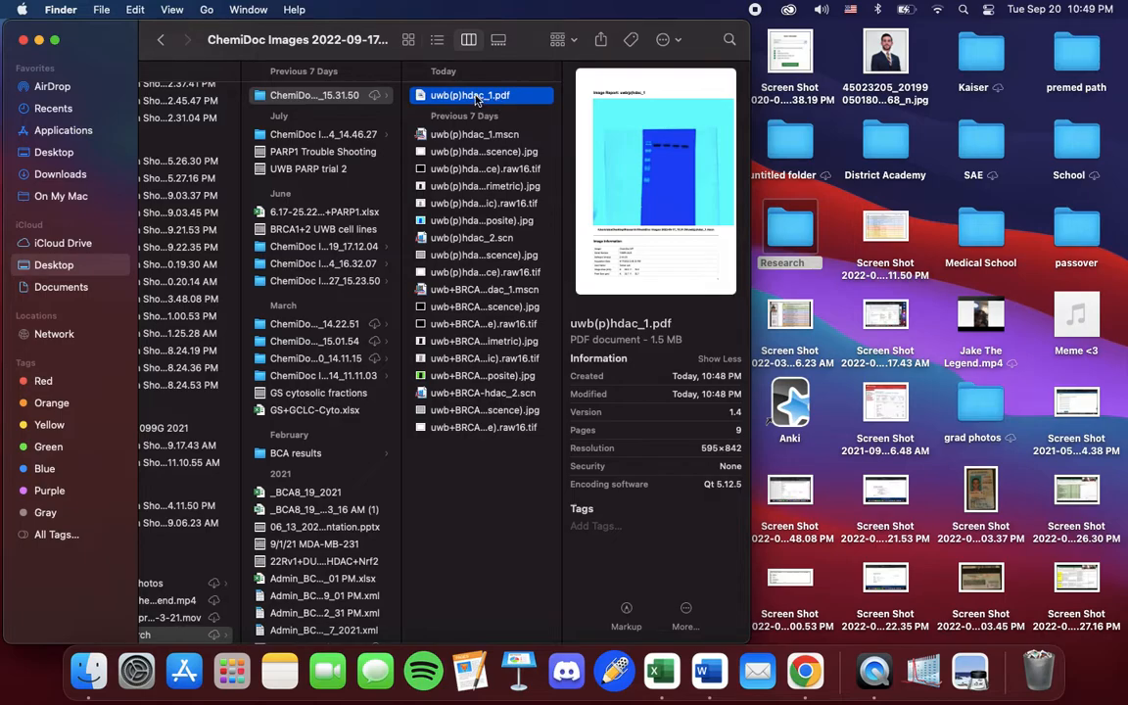
double_click(476, 99)
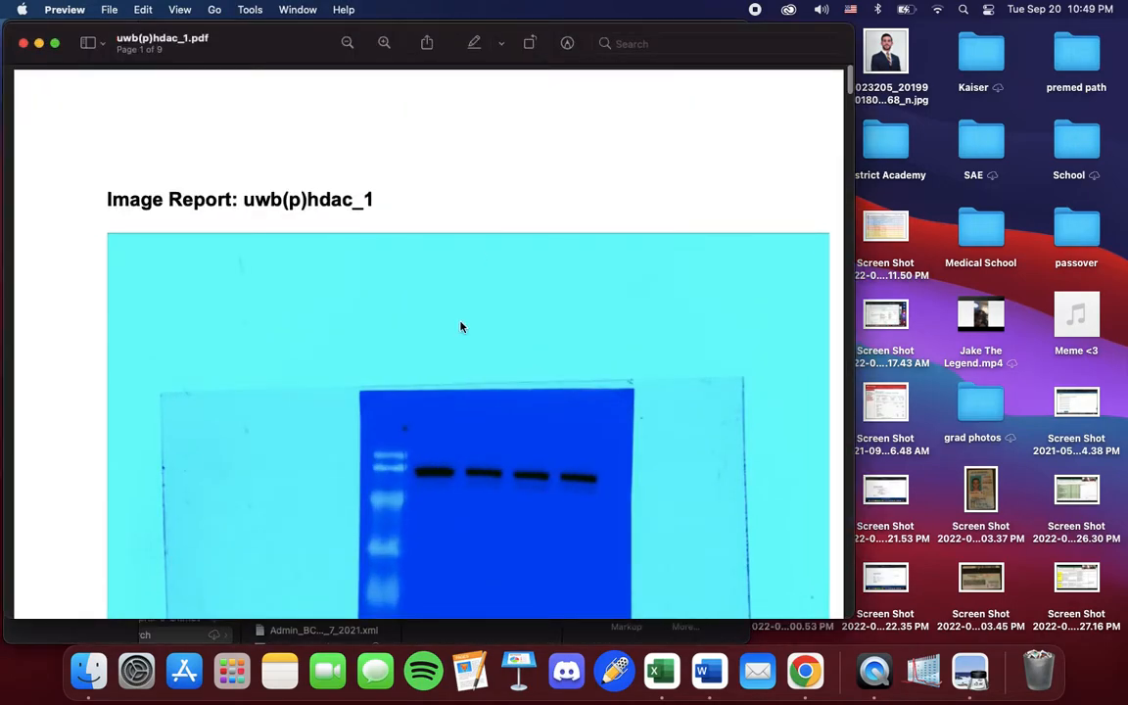
scroll(462, 326, down, 5)
scroll(462, 326, down, 10)
scroll(462, 326, down, 10)
scroll(462, 326, down, 10)
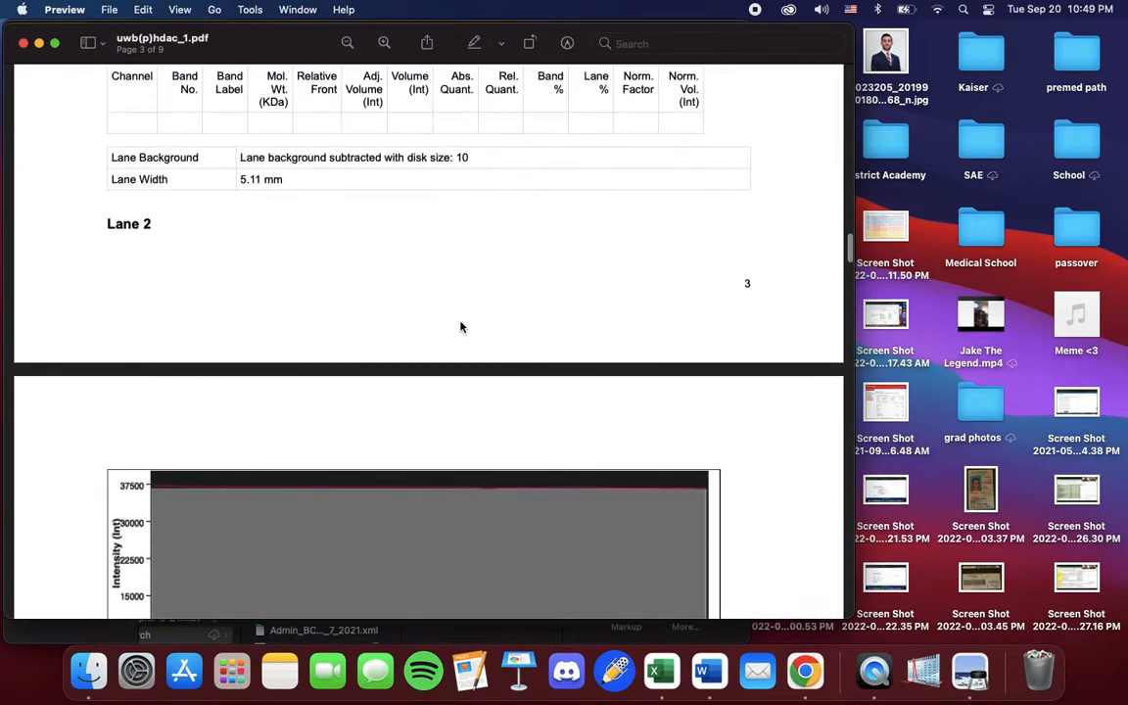
scroll(464, 306, down, 10)
scroll(464, 306, down, 10)
scroll(464, 306, down, 5)
scroll(465, 305, up, 5)
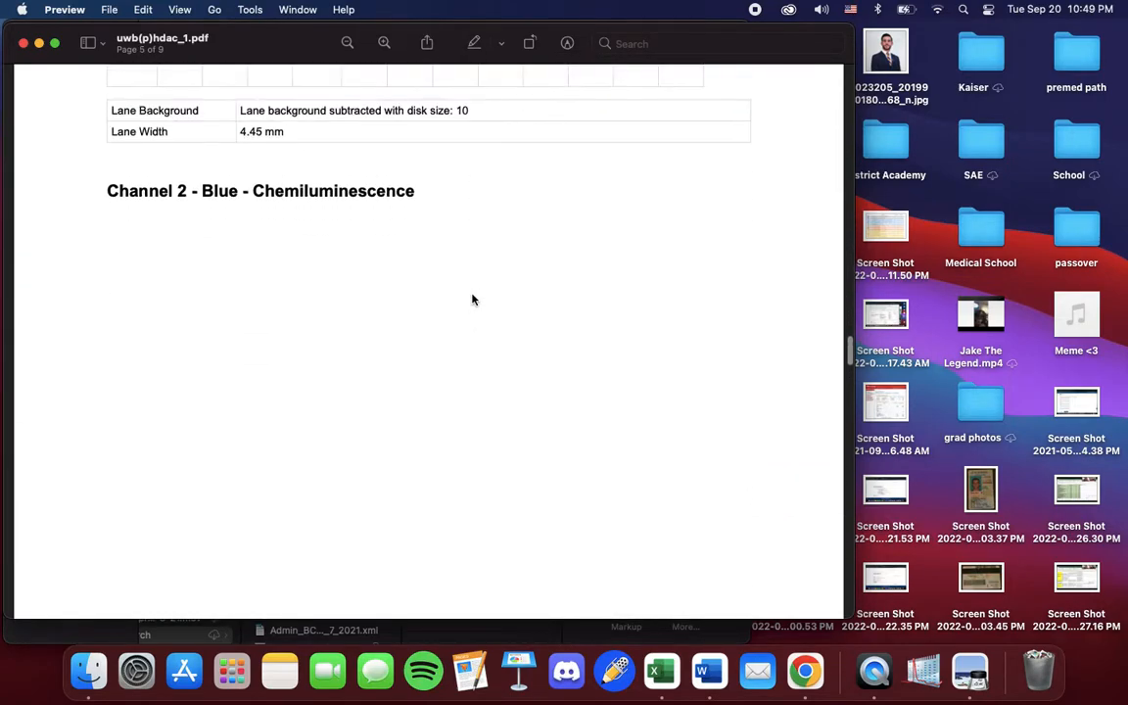
scroll(473, 300, down, 8)
scroll(473, 299, down, 8)
scroll(473, 299, down, 3)
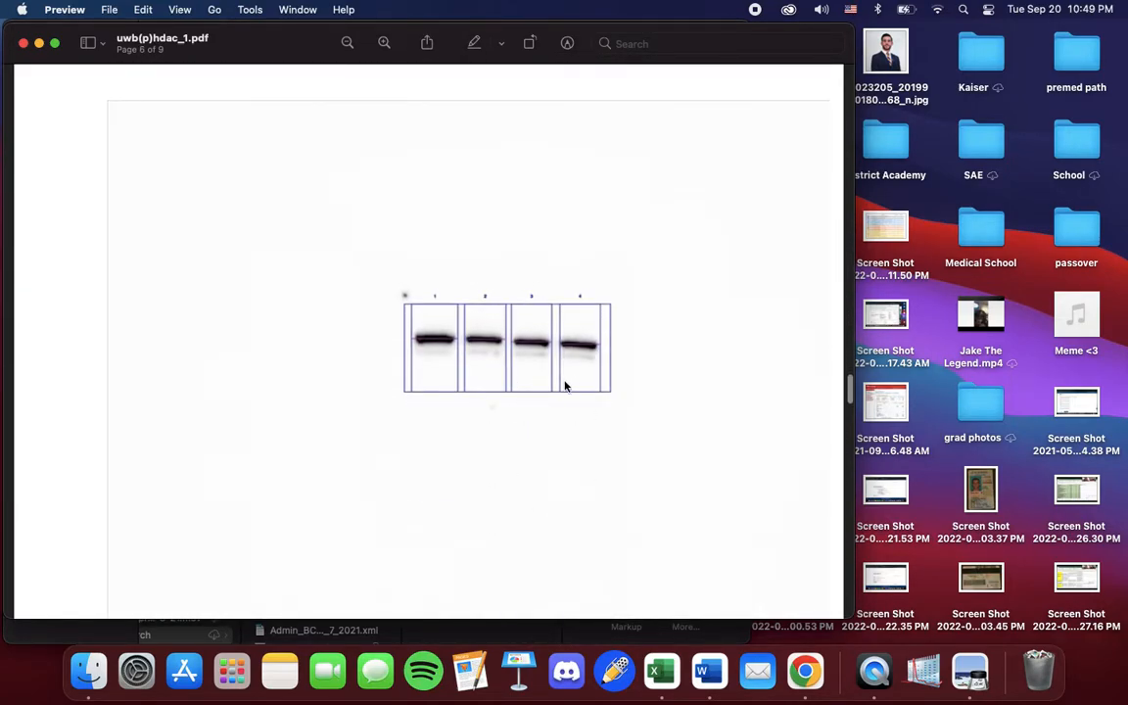
scroll(542, 288, down, 5)
scroll(532, 316, down, 8)
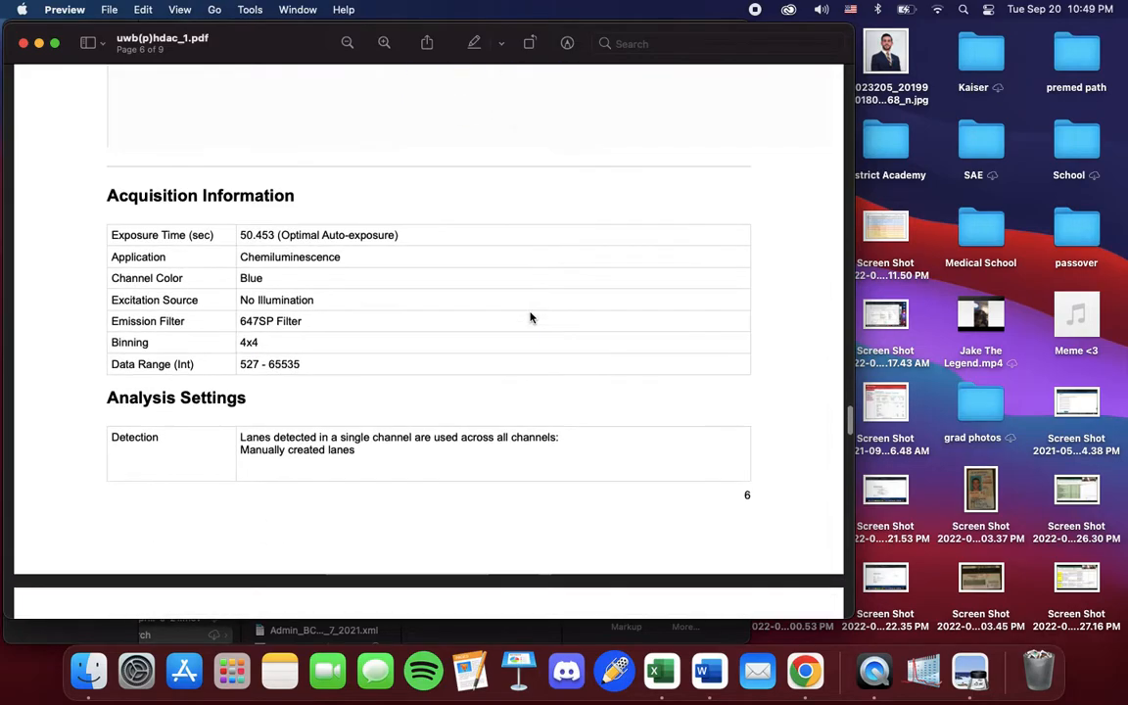
scroll(532, 316, down, 8)
scroll(532, 317, down, 8)
scroll(532, 316, down, 2)
scroll(490, 317, down, 2)
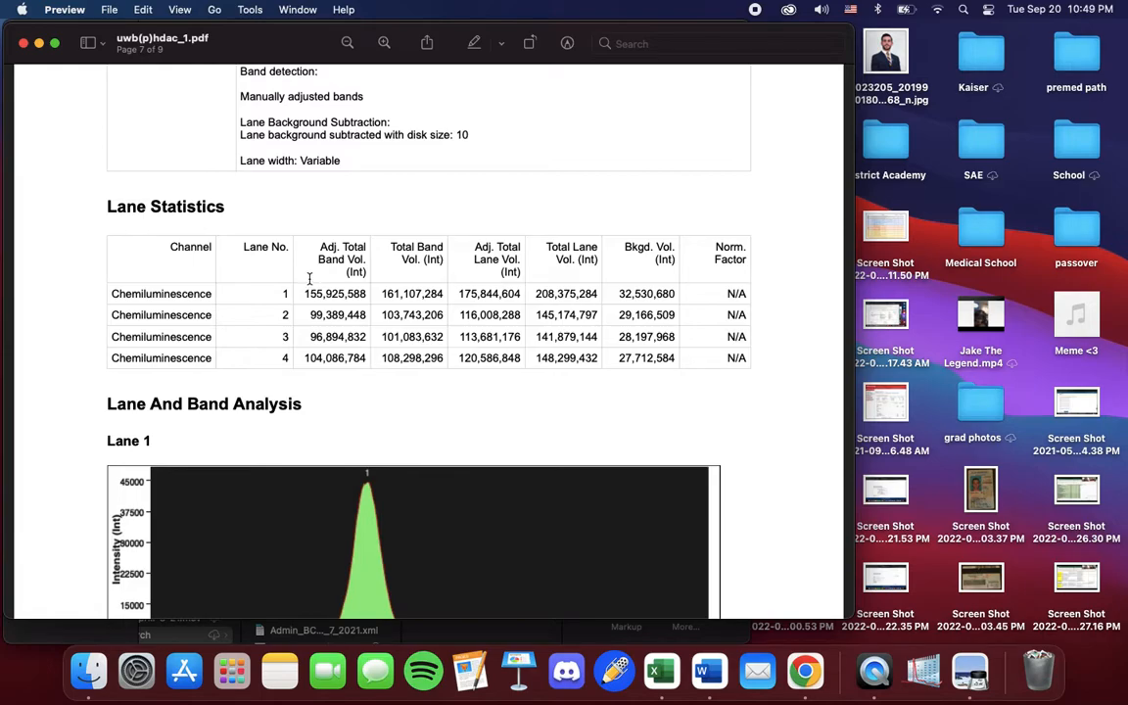
Step: Switch from the report PDF to the Excel workbook
key(super+Tab)
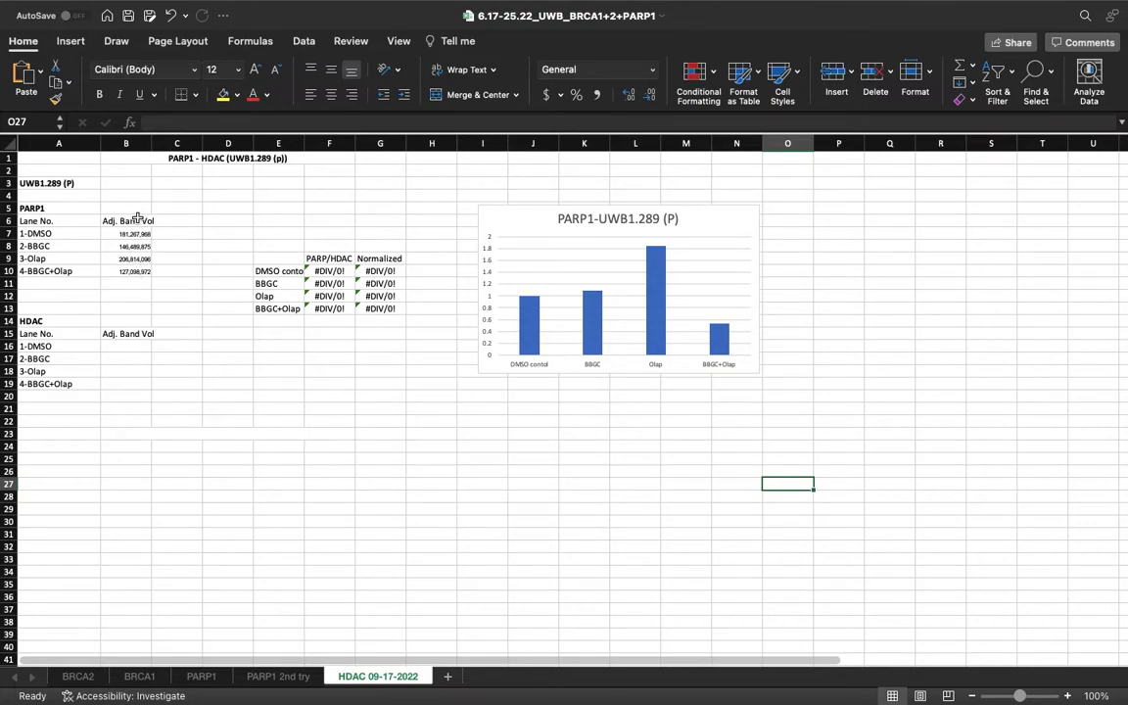
Step: Check the 1-DMSO HDAC band volume cell B16 and E15, then switch back to the report PDF
click(125, 348)
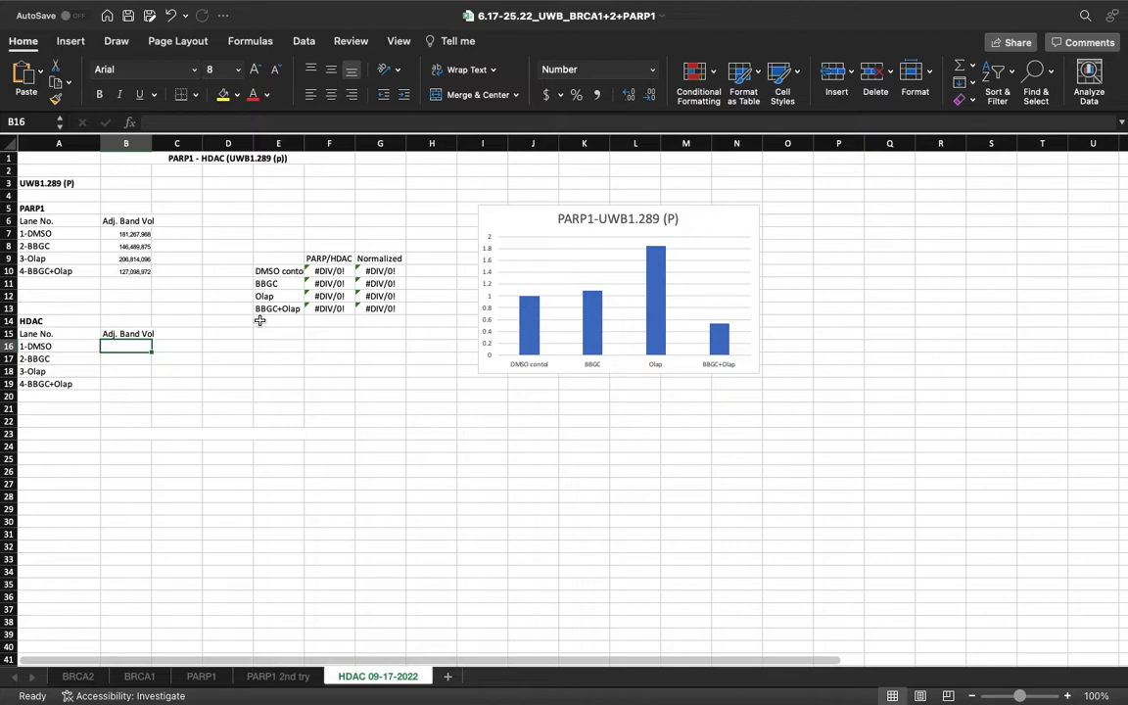
click(298, 331)
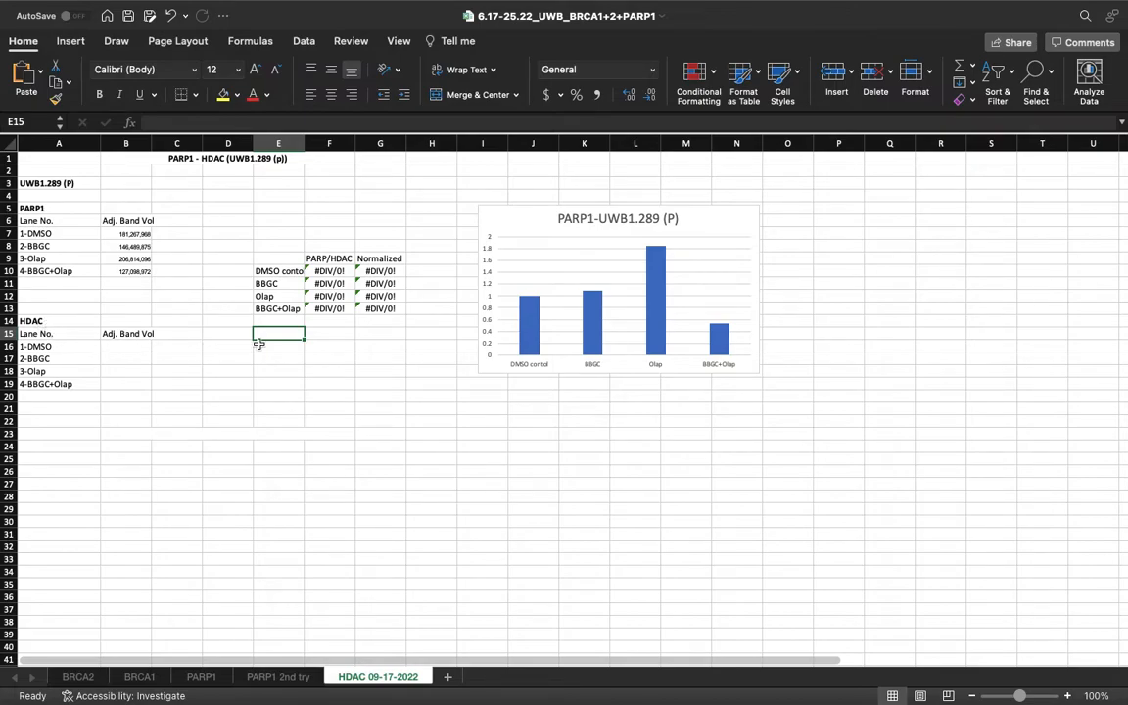
key(super+Tab)
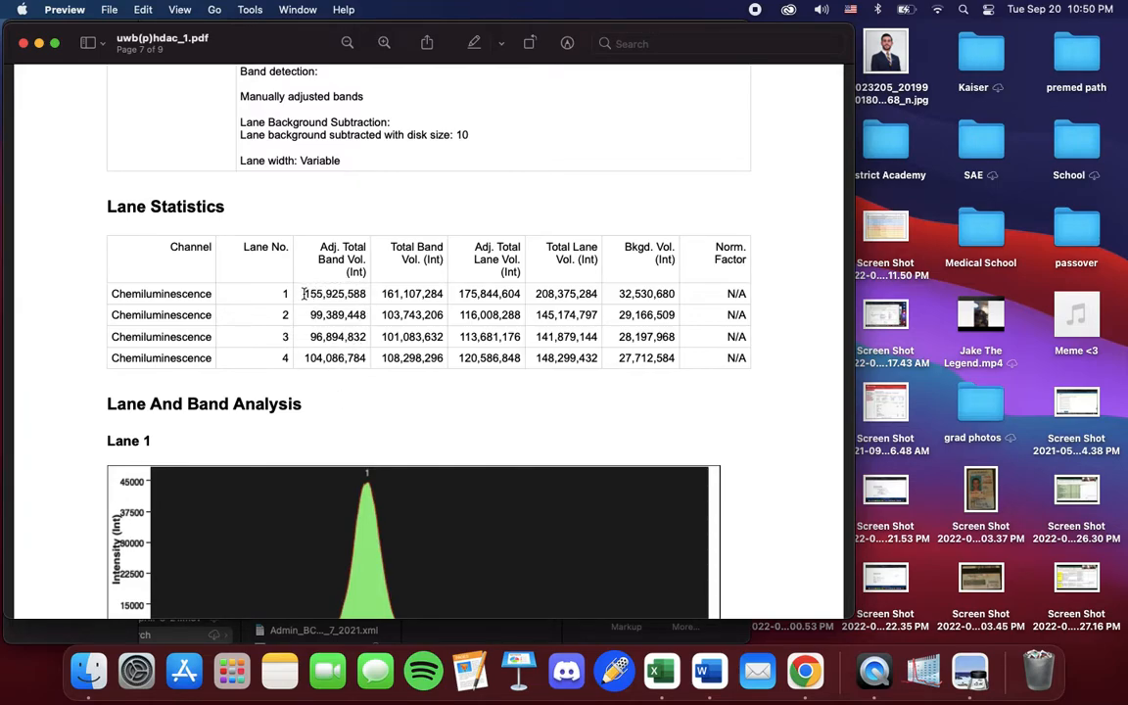
Step: Copy lanes 1 and 2 adjusted band volumes from the report into HDAC cells B16 and B17
drag(304, 293, 360, 295)
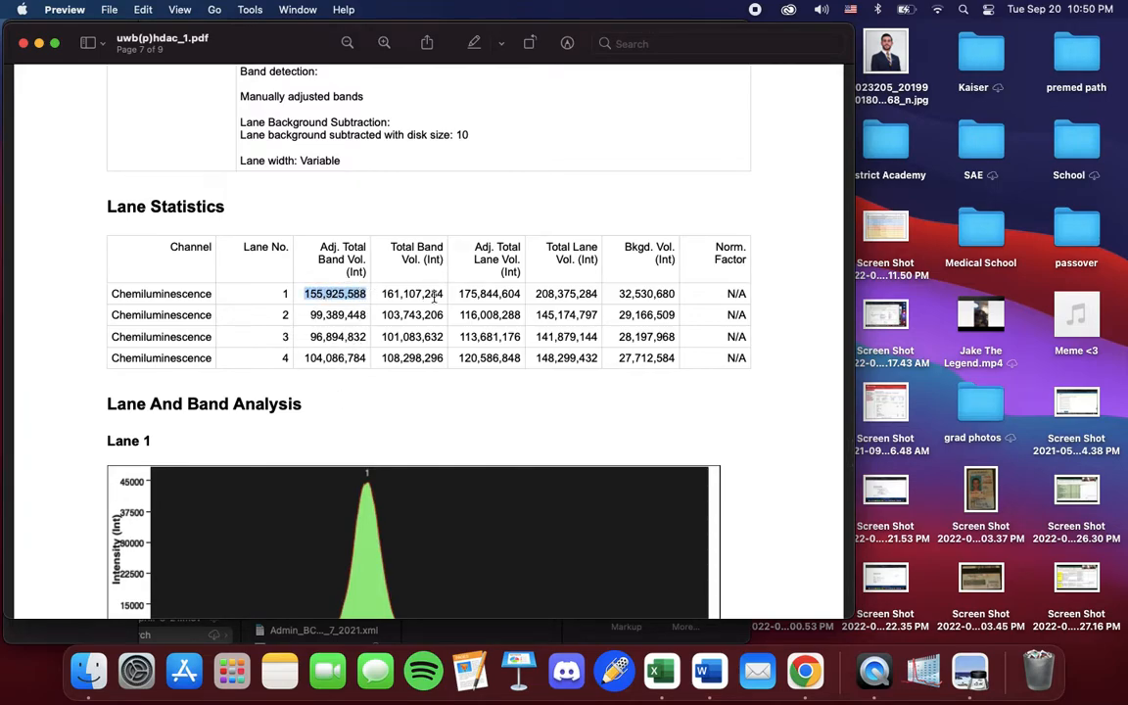
key(super+c)
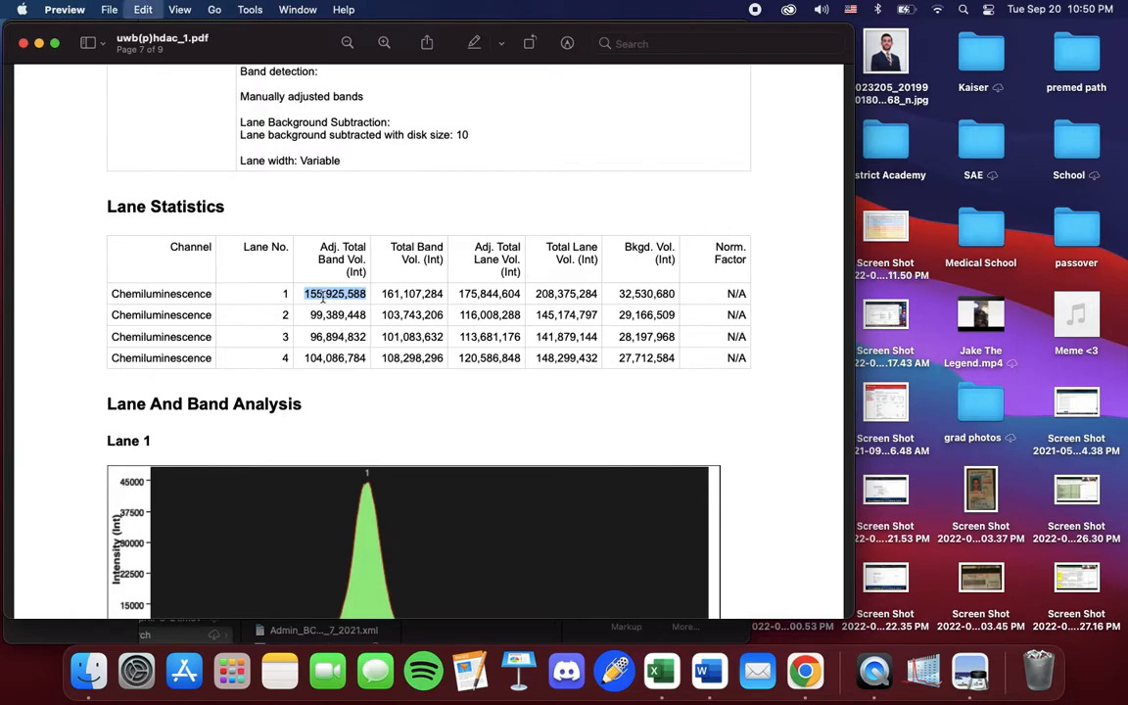
key(super+Tab)
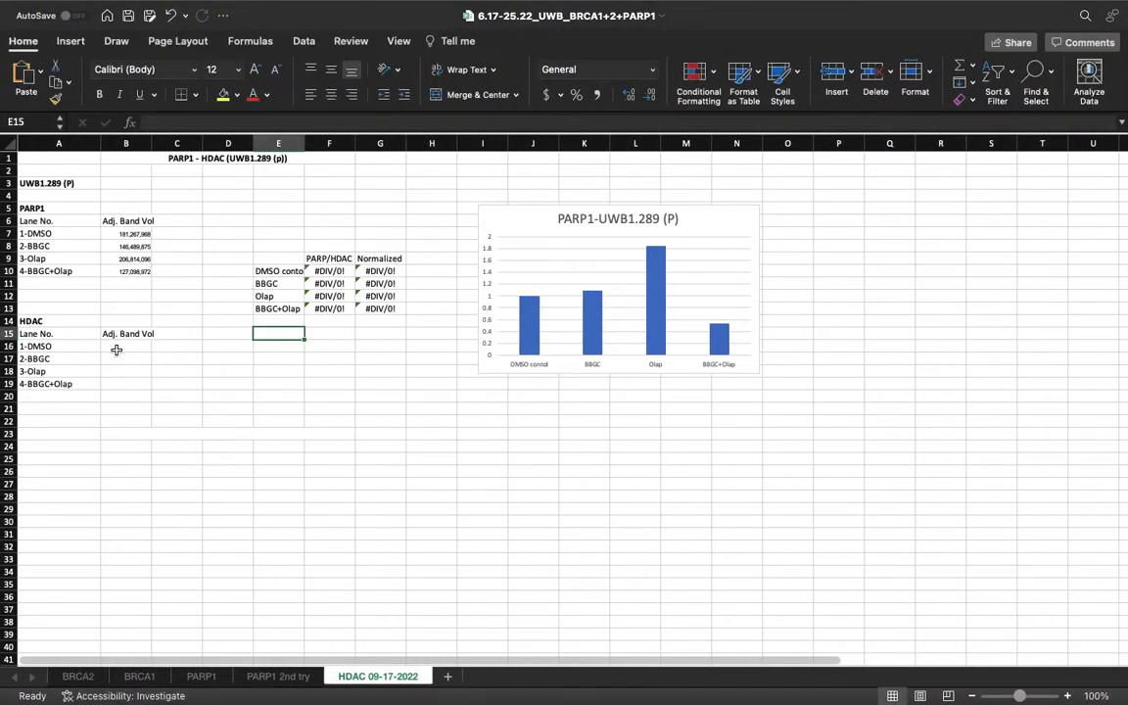
click(118, 346)
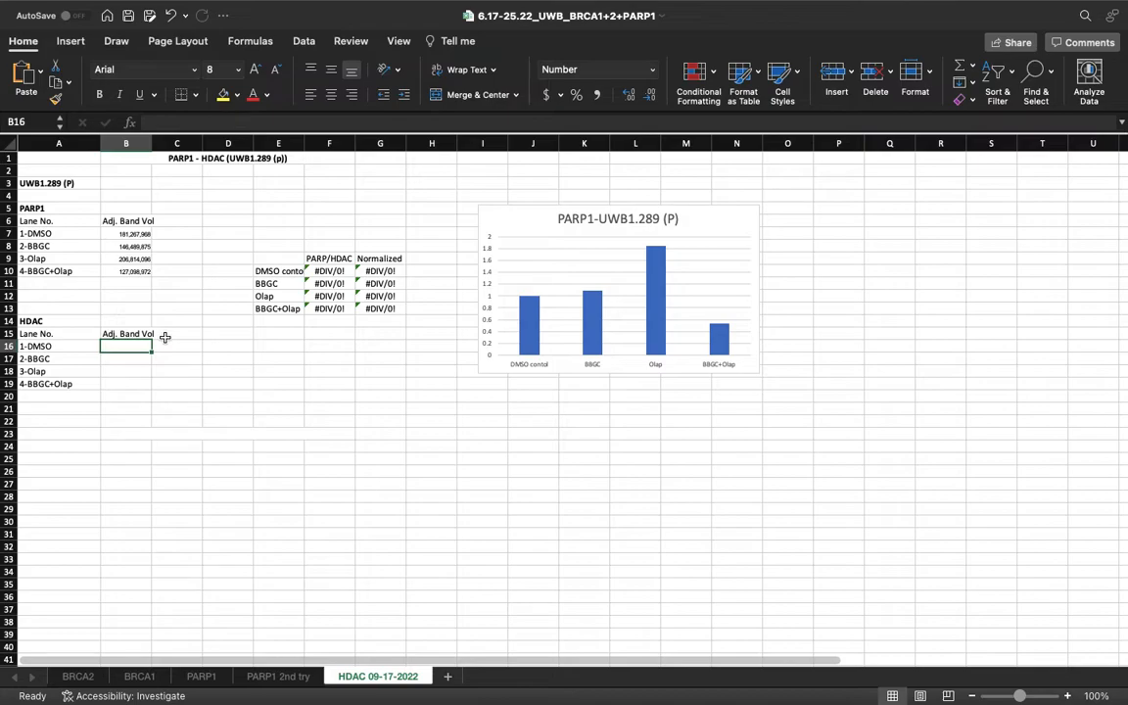
key(super+v)
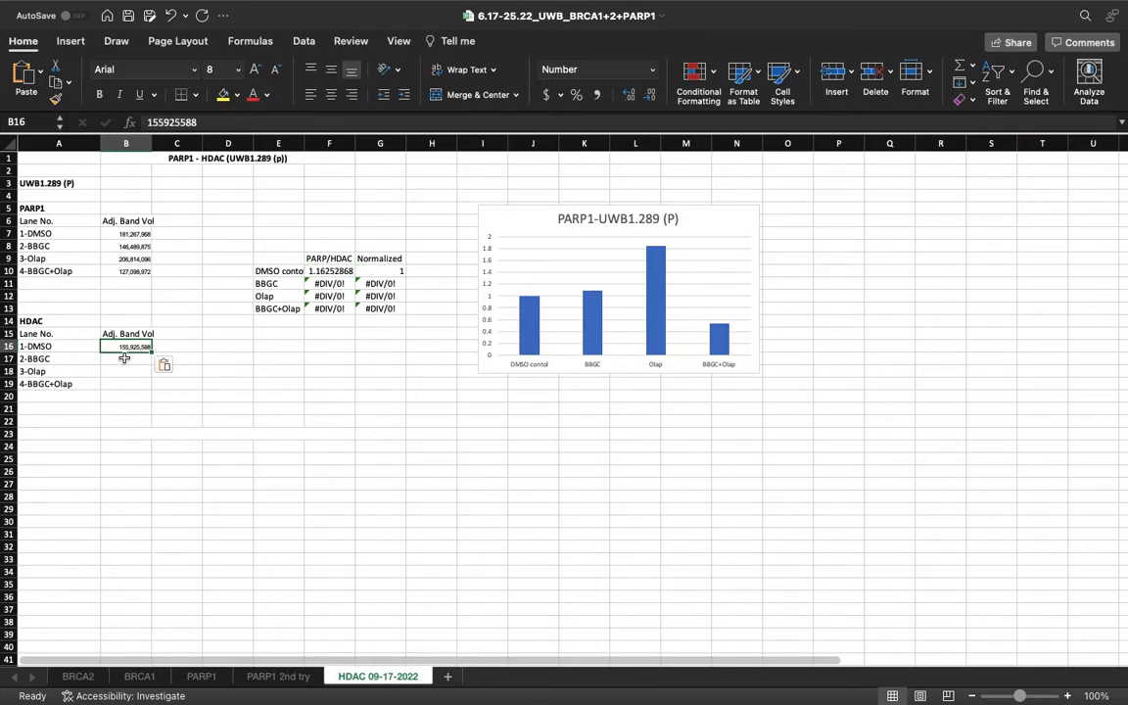
key(super+Tab)
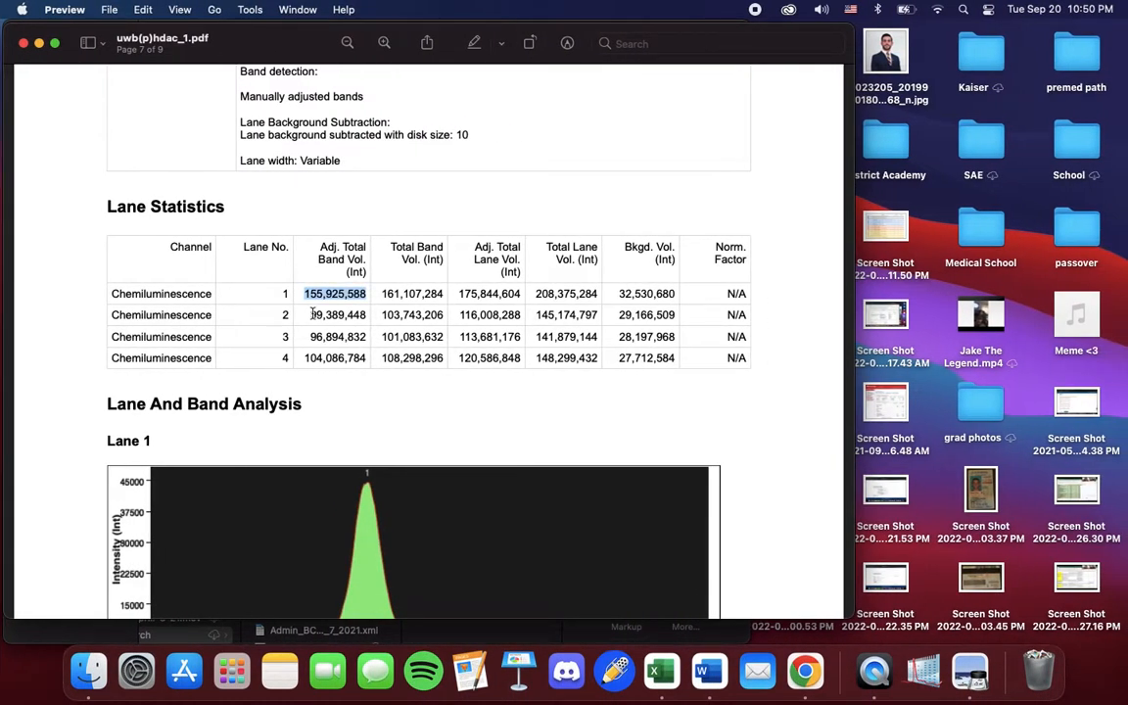
drag(311, 315, 365, 314)
key(super+c)
key(super+Tab)
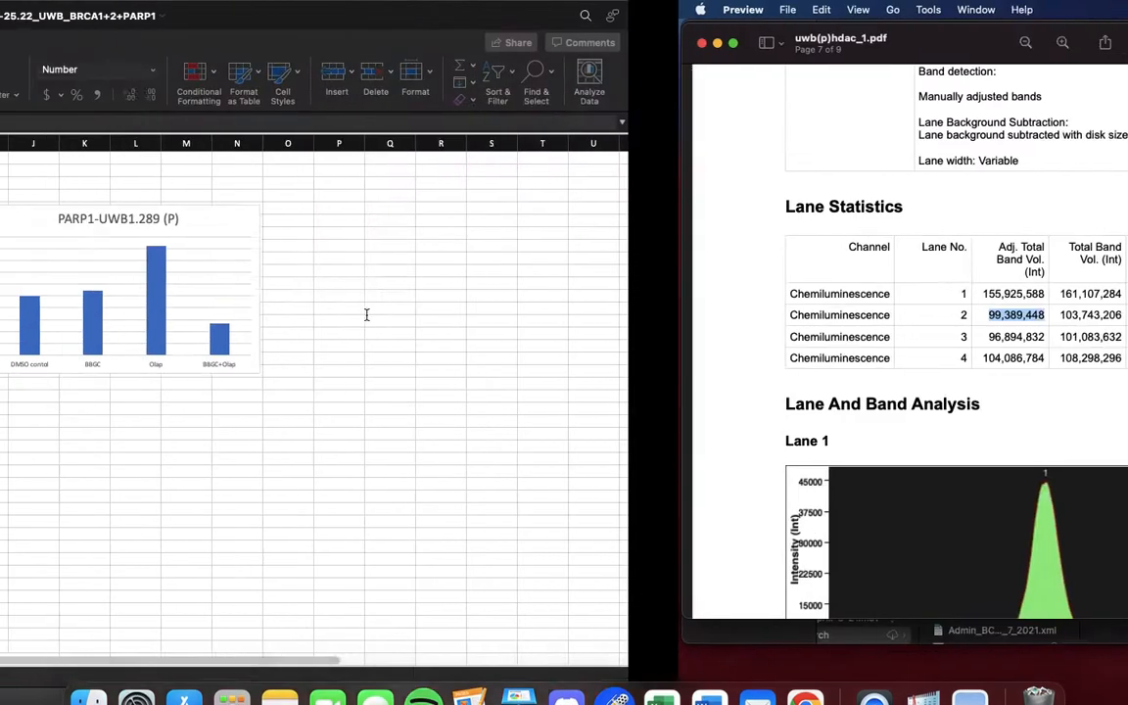
click(130, 361)
key(super+v)
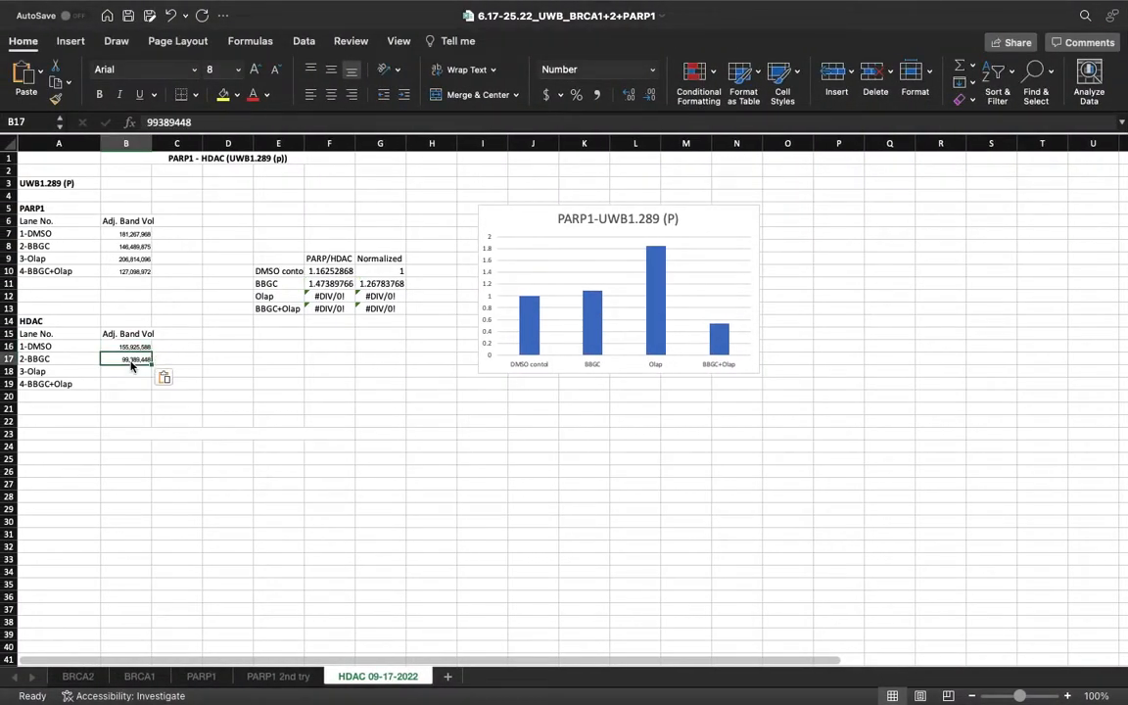
Step: Copy lanes 3 and 4 adjusted band volumes into B18 and B19, then widen column E for the labels
key(super+Tab)
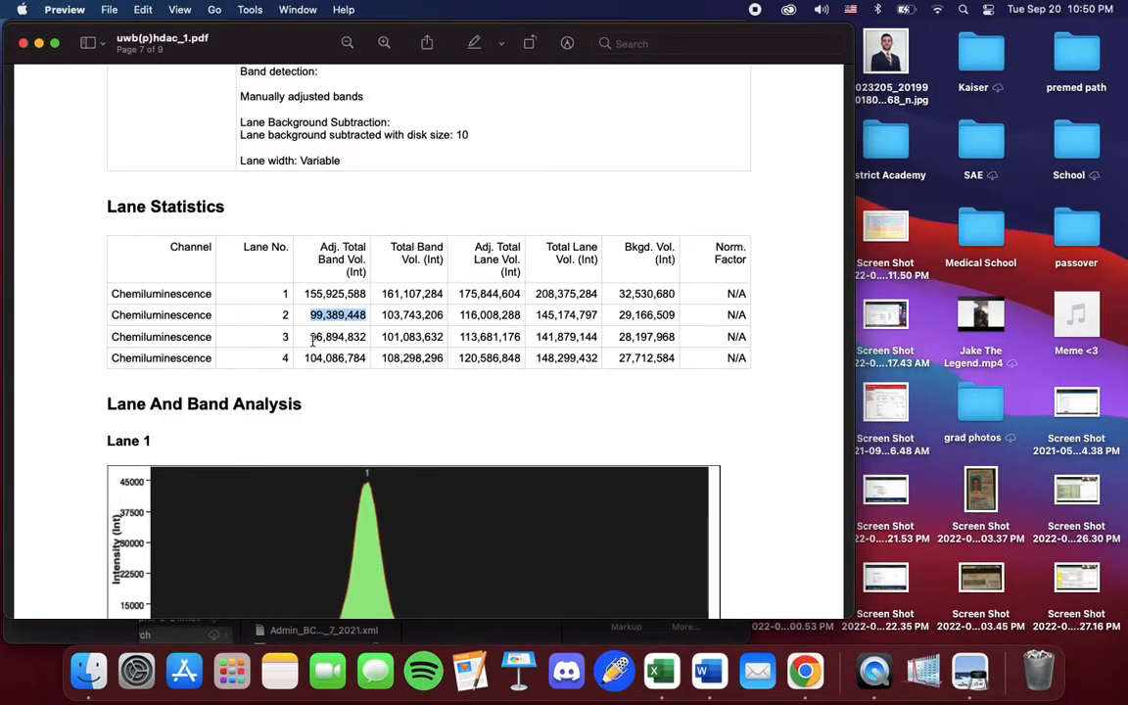
drag(310, 337, 364, 338)
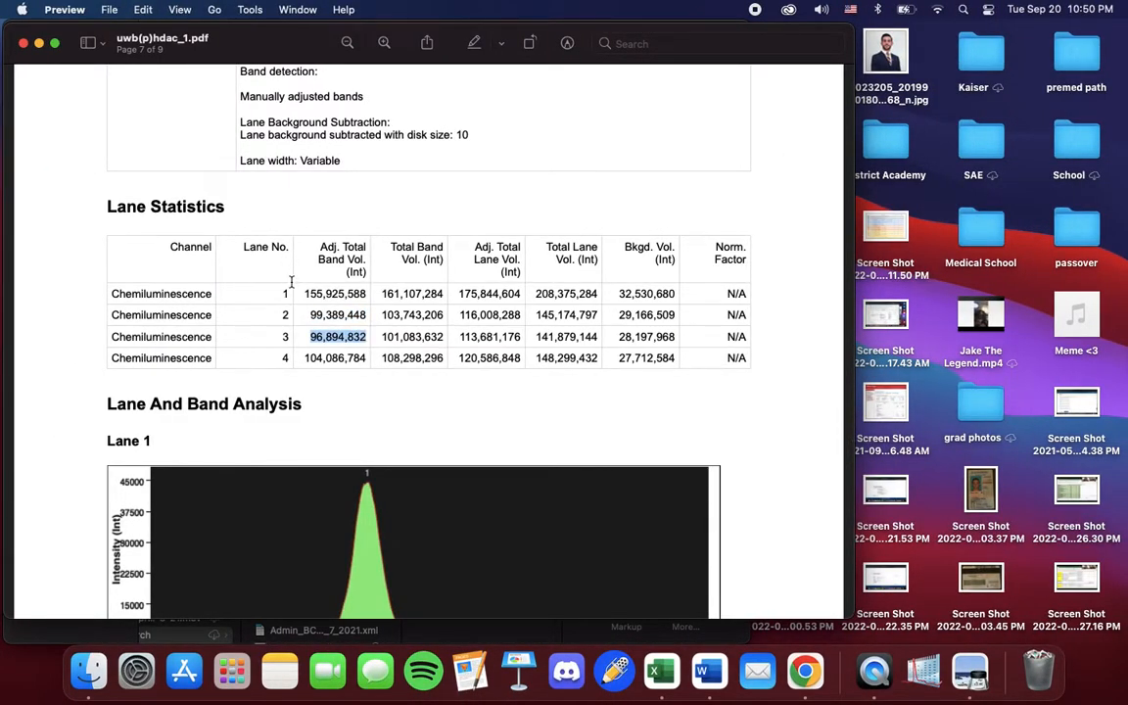
key(super+c)
key(super+Tab)
key(super+v)
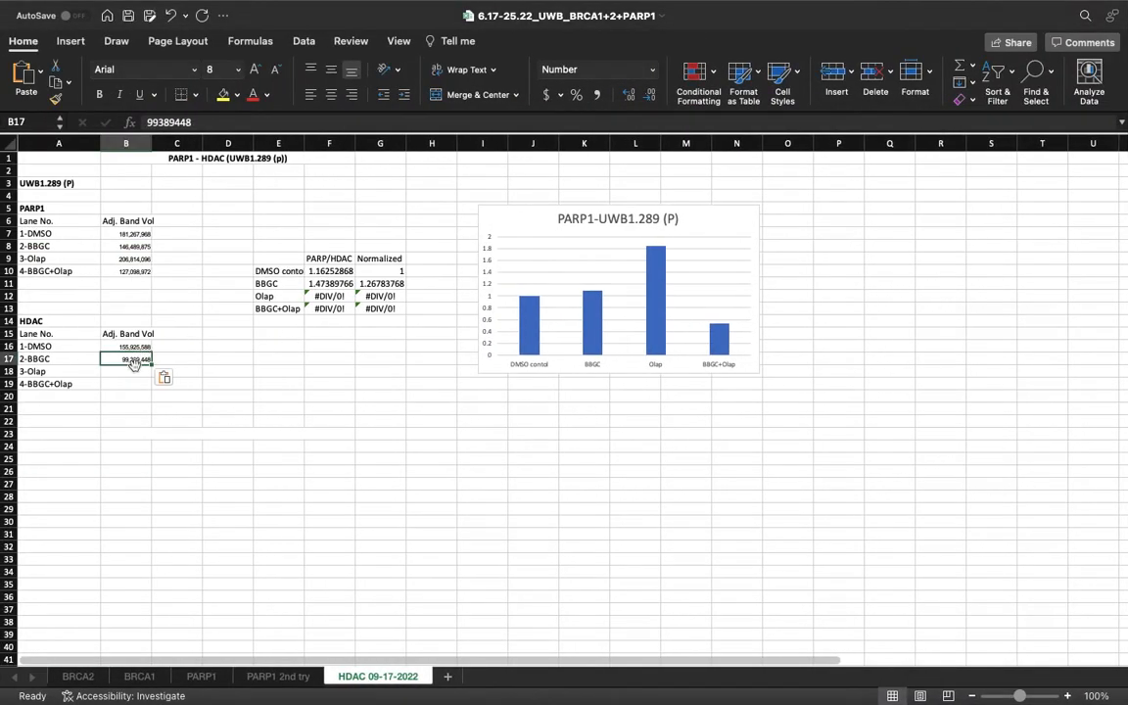
key(Return)
key(super+v)
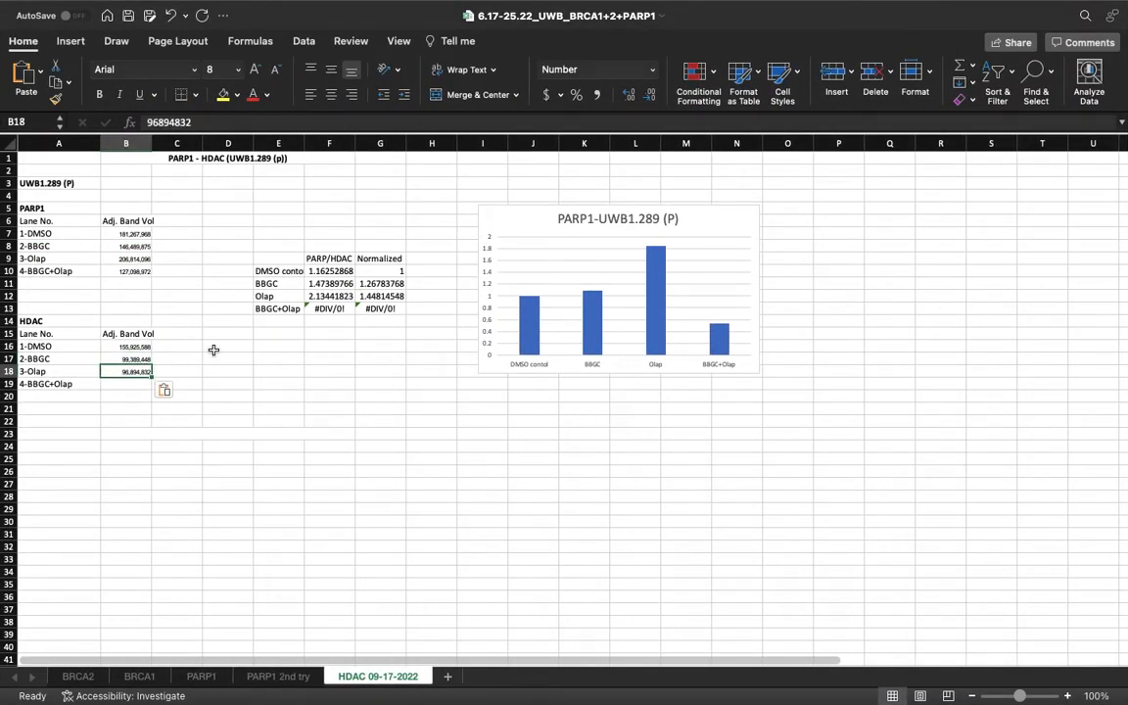
key(super+Tab)
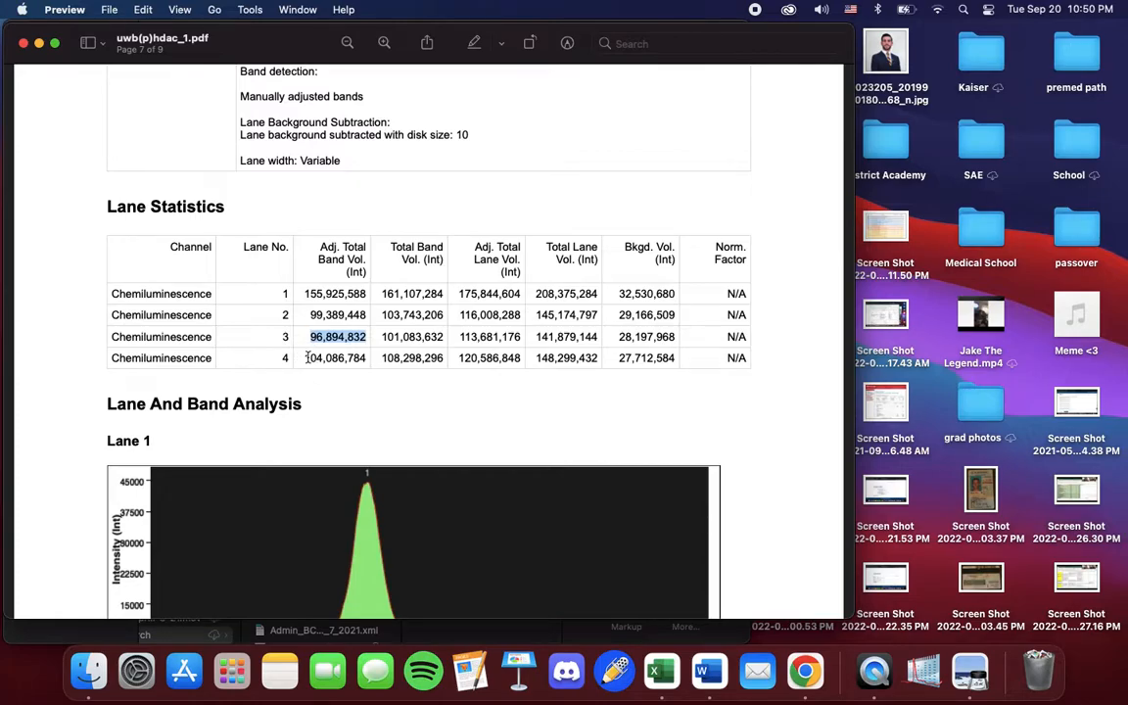
drag(305, 358, 369, 359)
key(super+c)
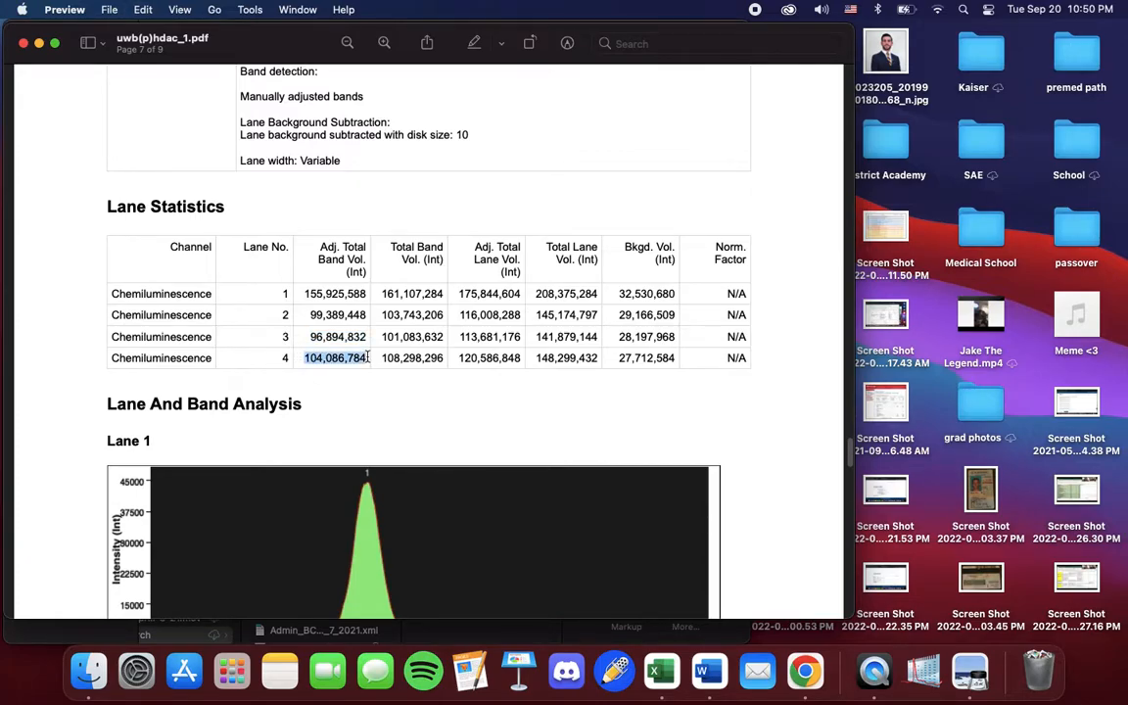
key(super+Tab)
click(117, 385)
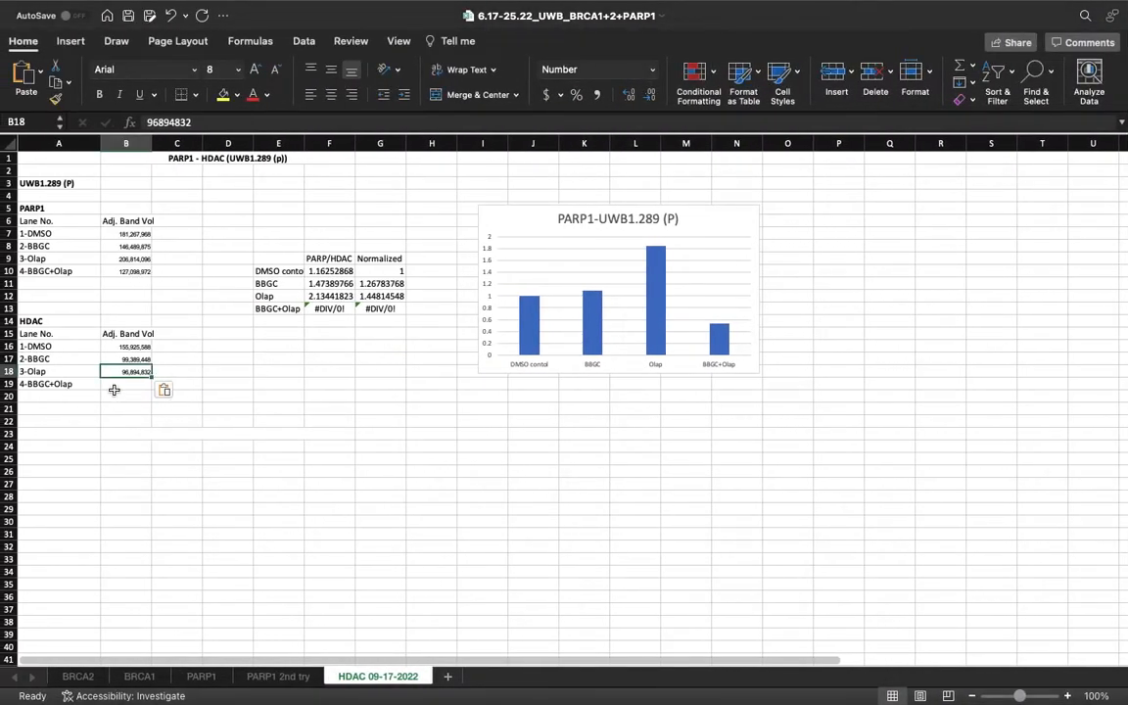
key(super+v)
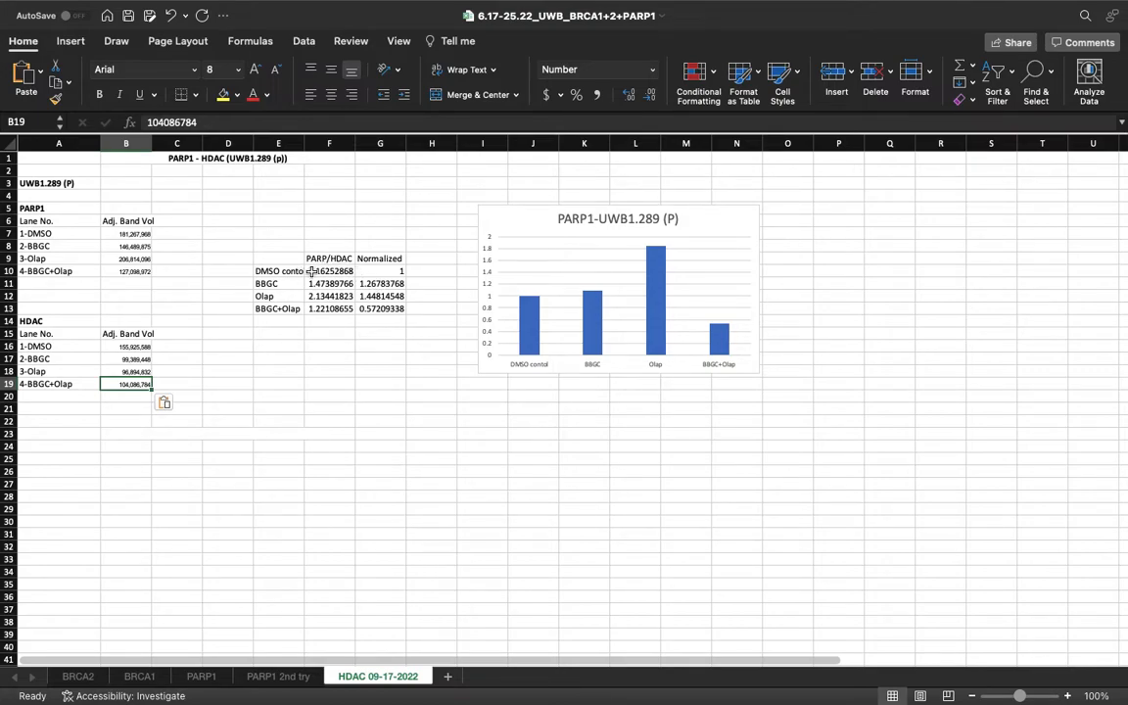
drag(303, 143, 309, 143)
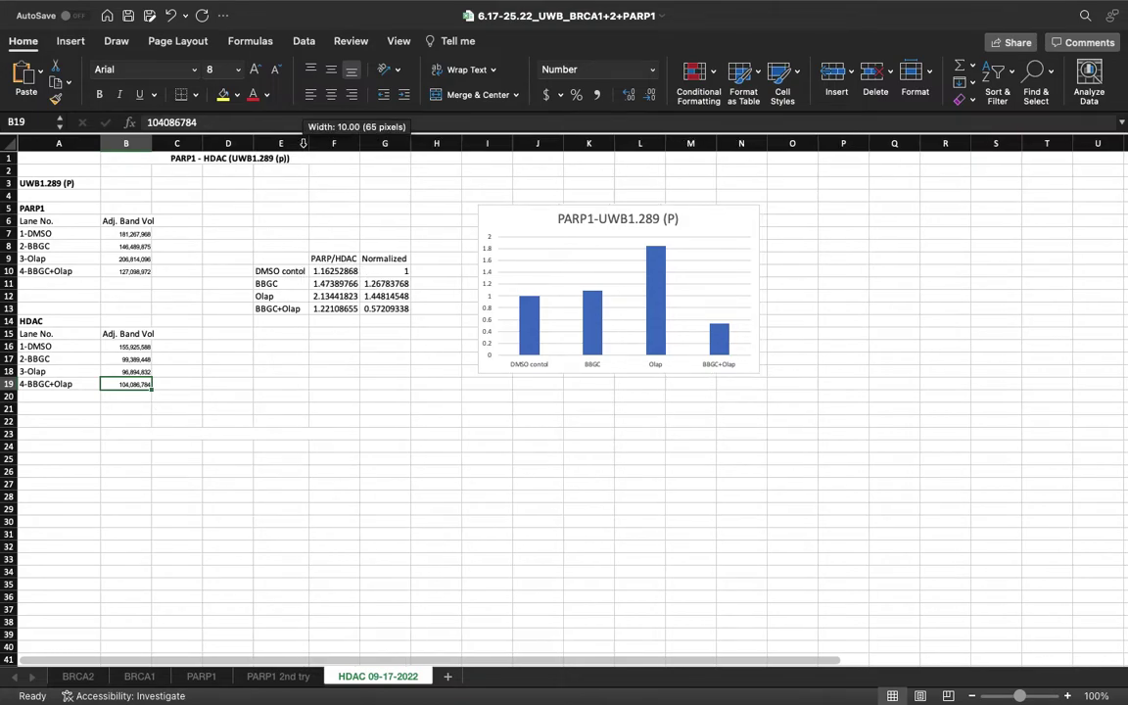
Step: Inspect the DMSO control ratio =B7/B16 in F10 and fill the ratio formula down to F13
click(334, 271)
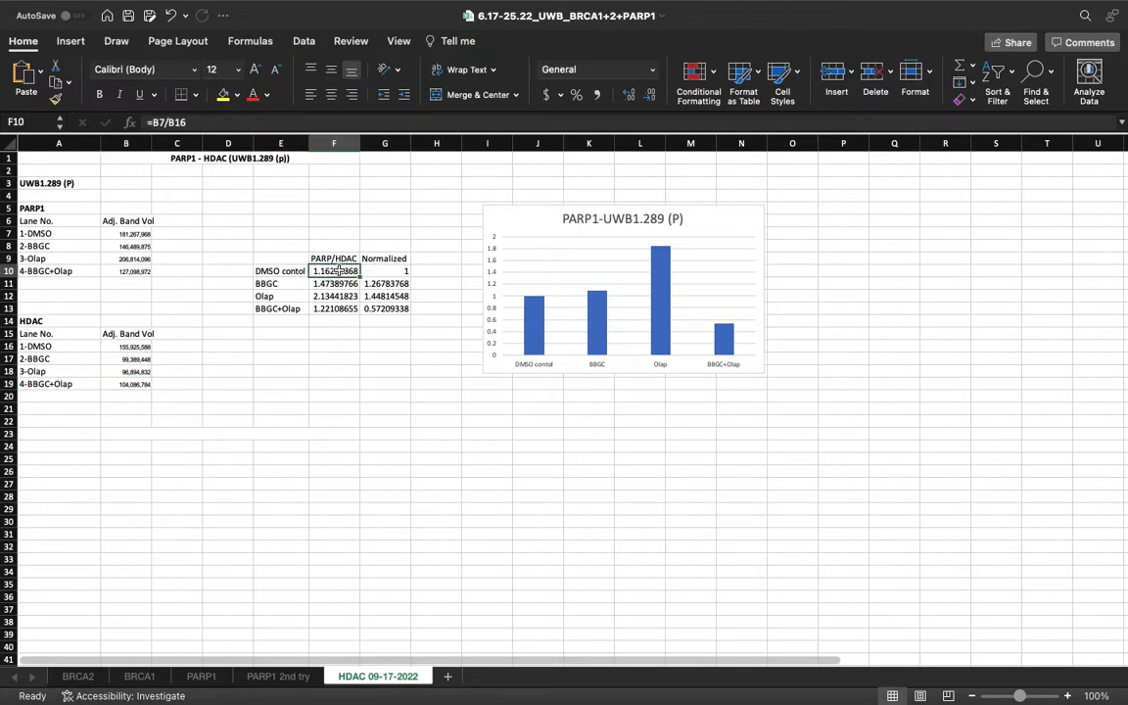
double_click(337, 271)
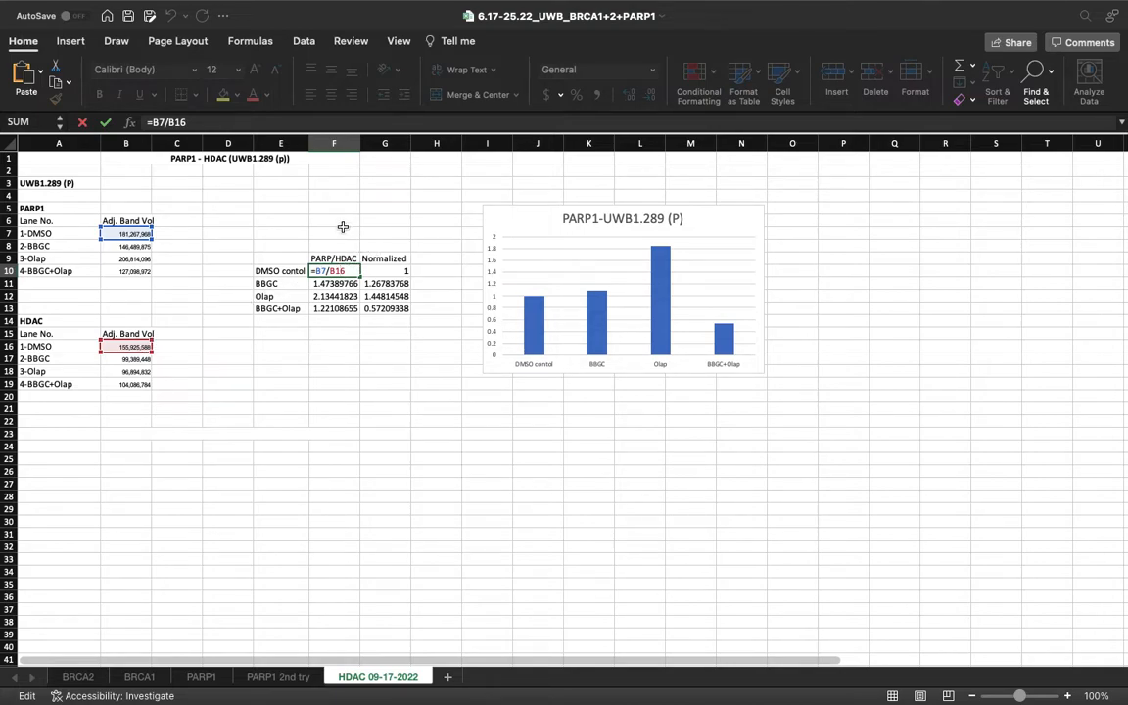
click(334, 247)
click(339, 272)
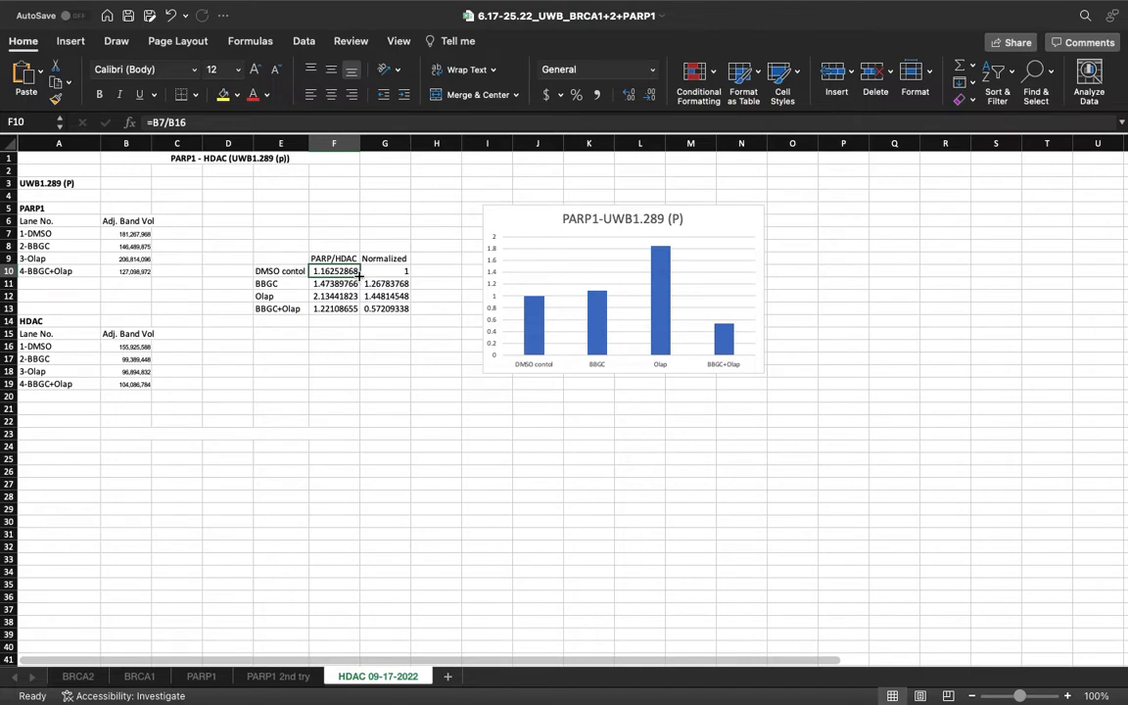
drag(359, 277, 361, 318)
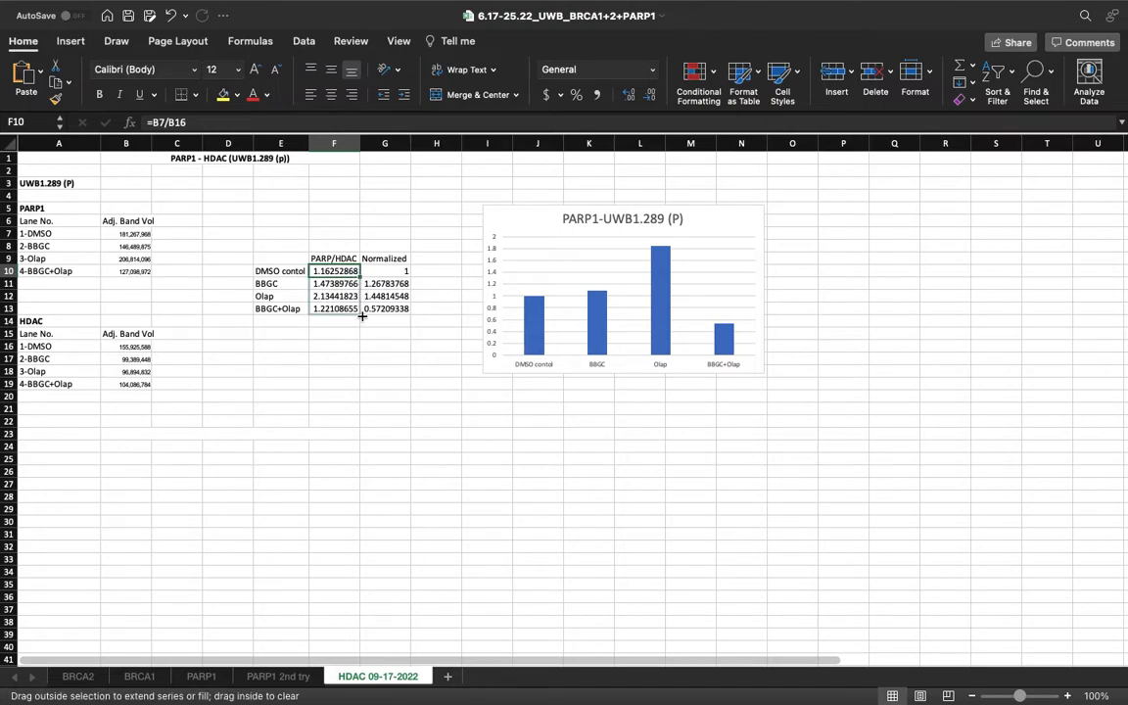
mouse_move(361, 310)
mouse_down()
mouse_move(338, 274)
mouse_move(360, 315)
mouse_up()
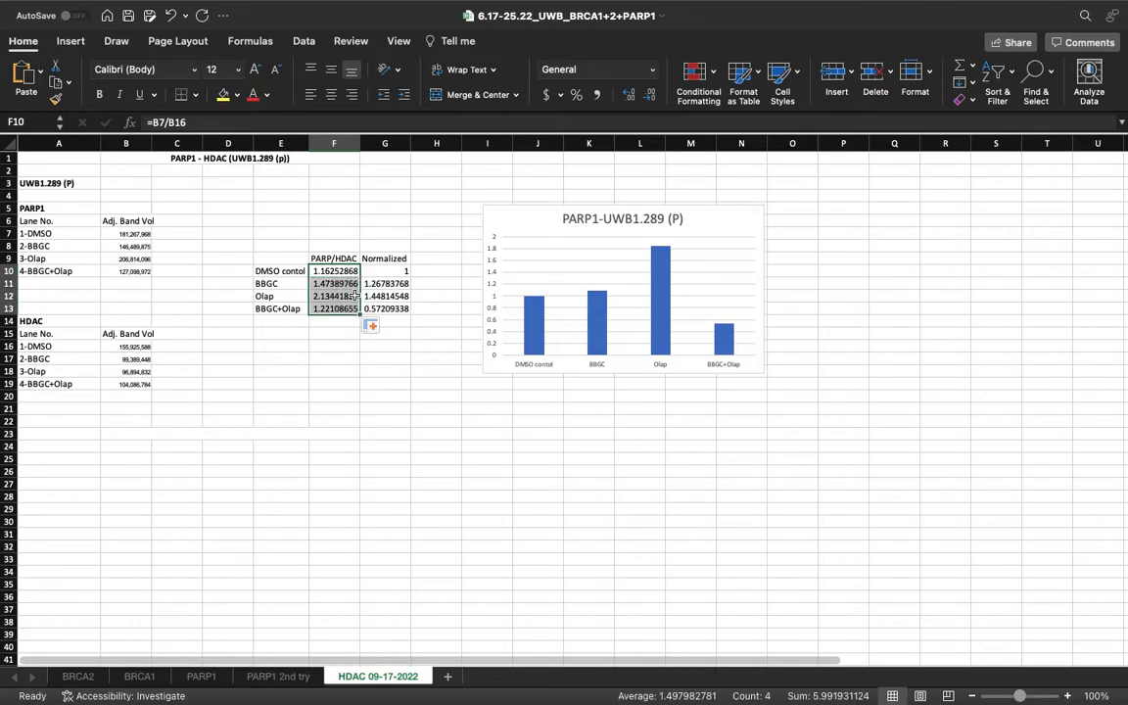
Step: Reopen the F10 ratio formula to confirm its PARP1 and HDAC references
click(334, 372)
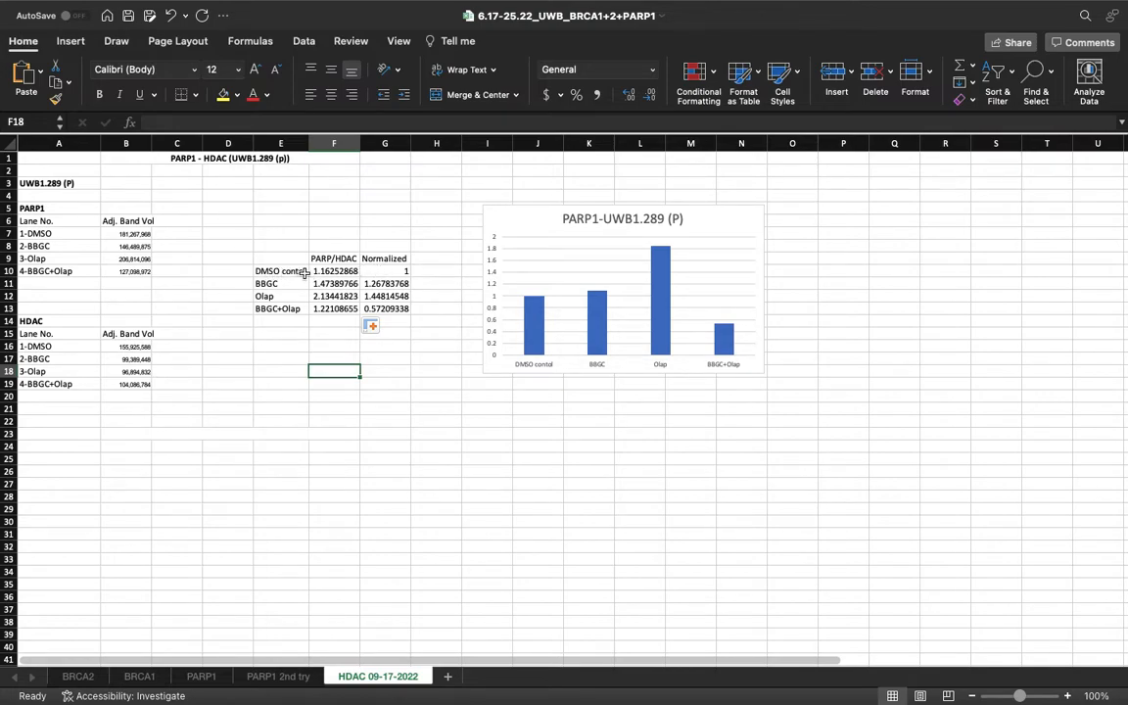
click(338, 271)
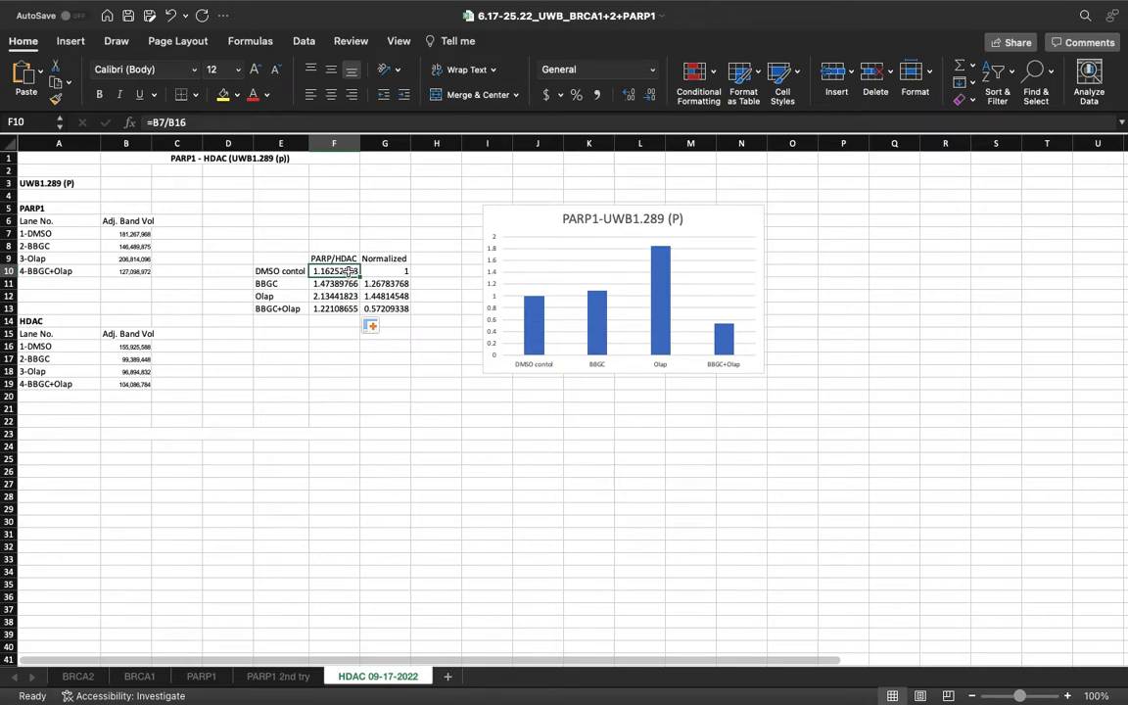
double_click(347, 272)
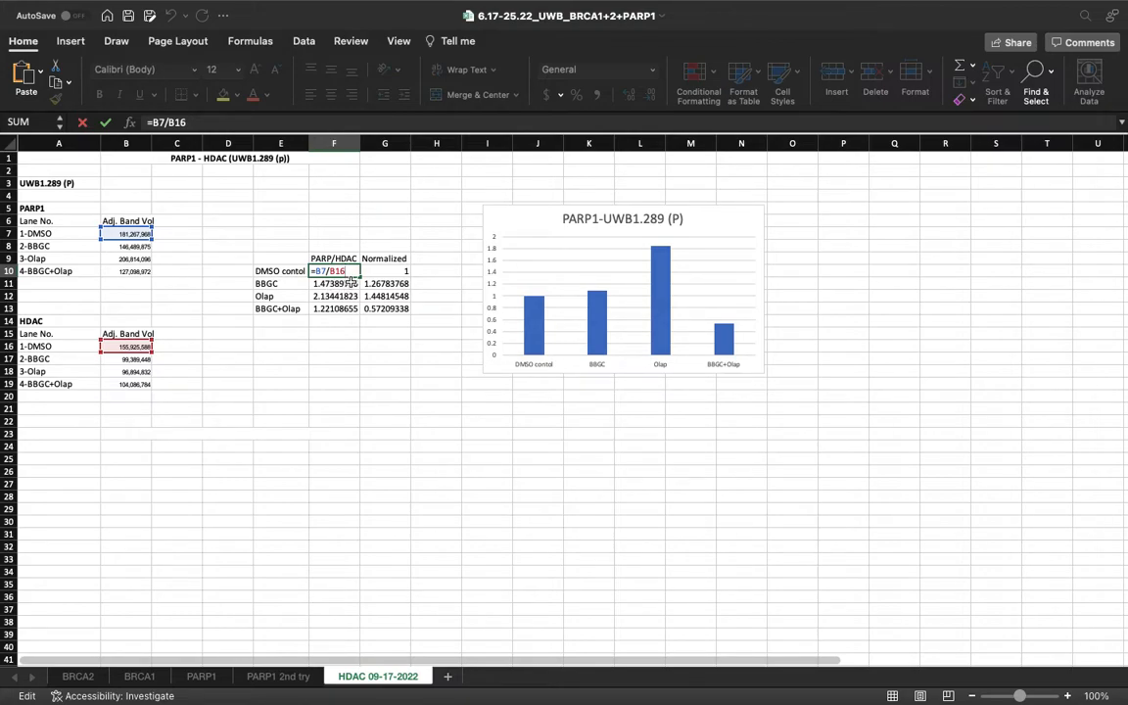
click(386, 283)
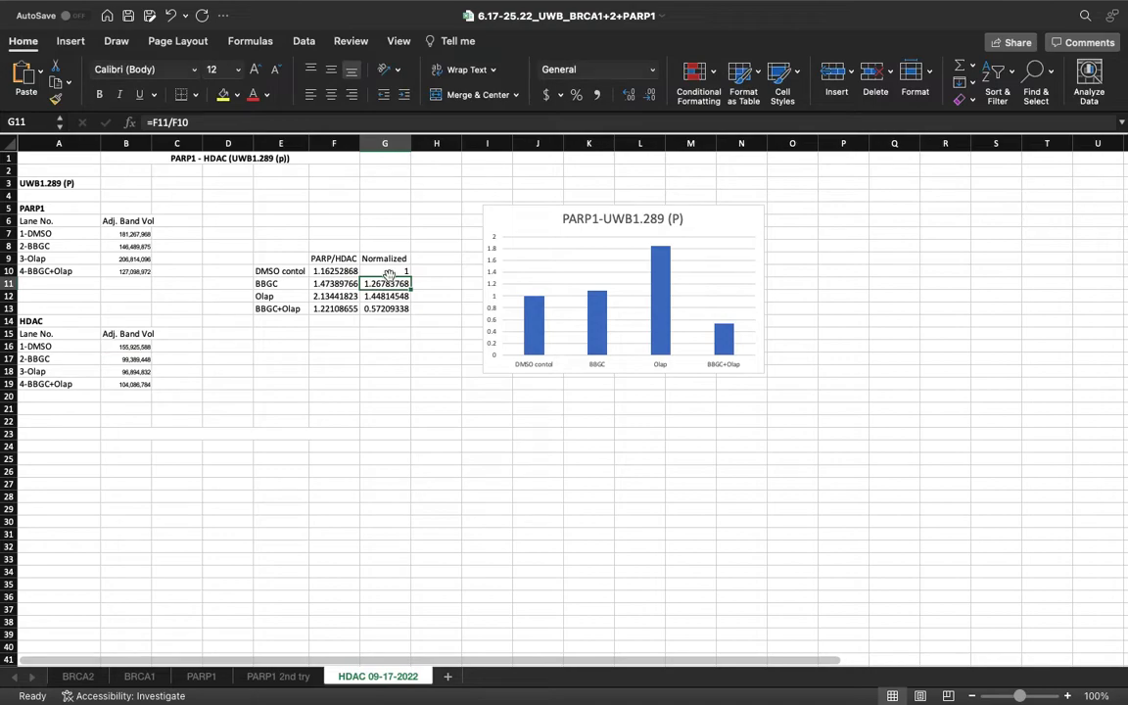
Step: Check the DMSO and BBGC normalized formulas and correct G12 to =F12/F10
key(Up)
key(Up)
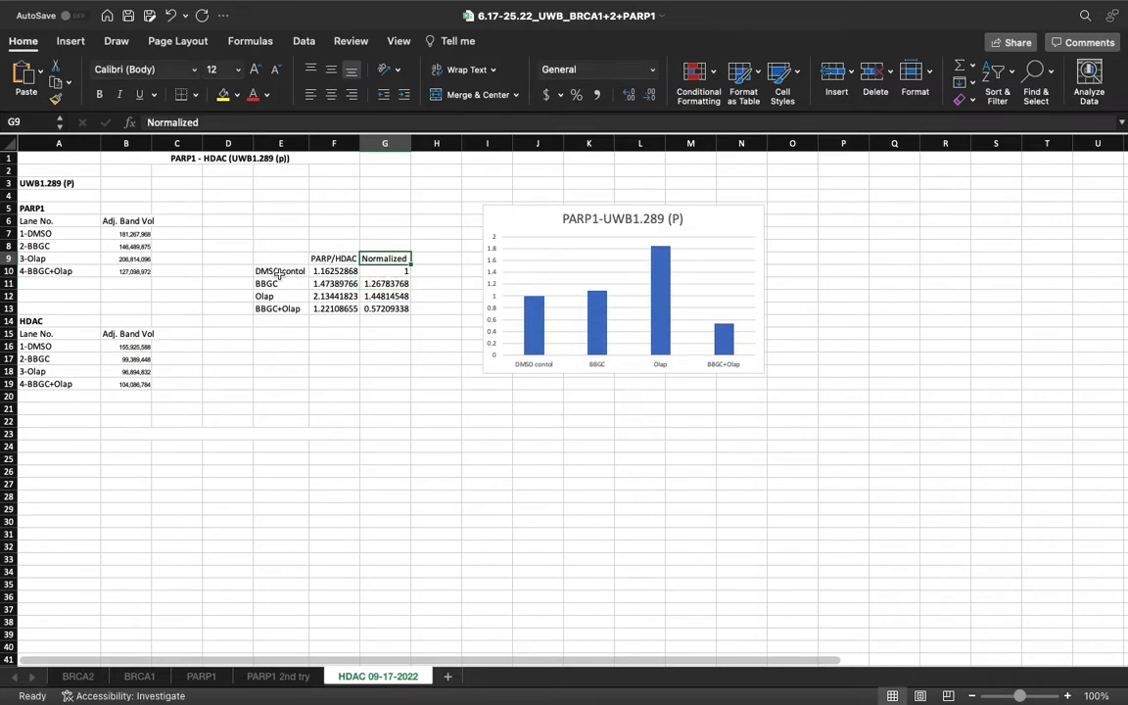
double_click(384, 271)
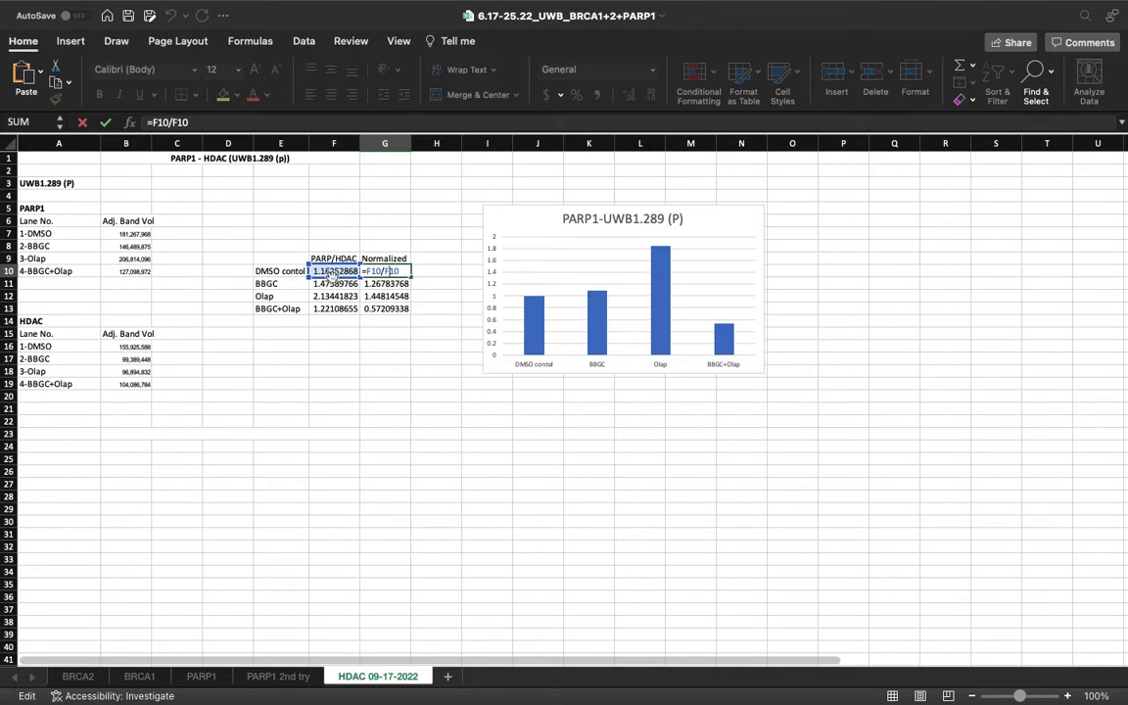
double_click(389, 284)
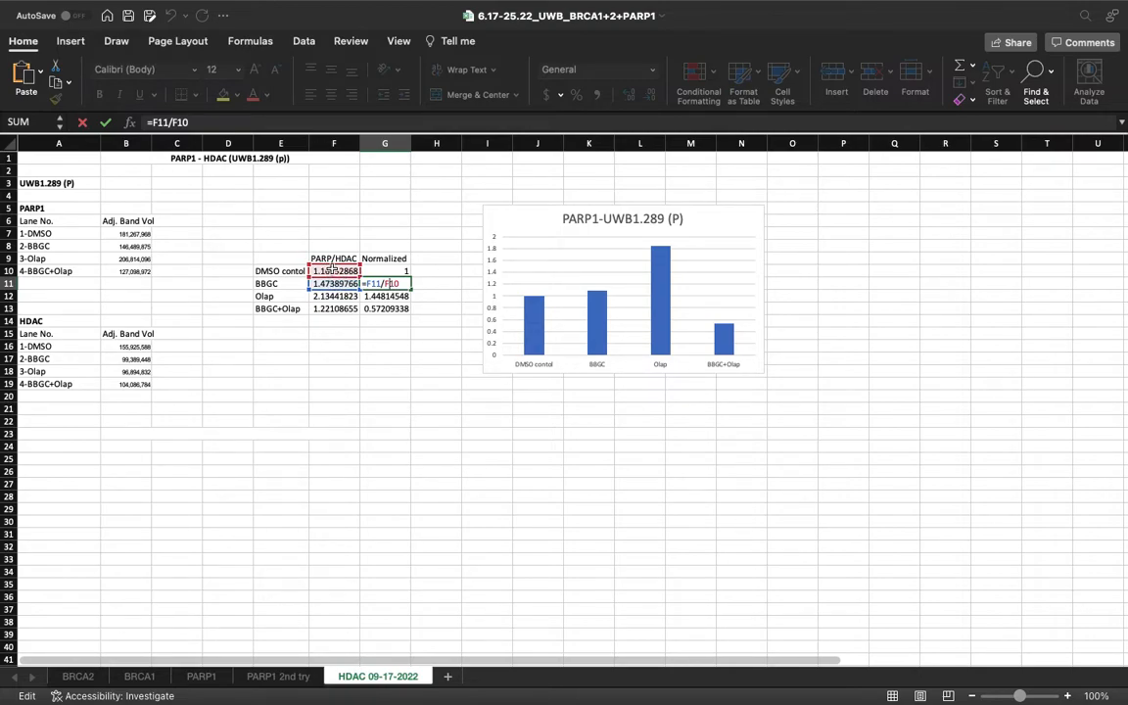
key(Return)
text(=)
click(333, 296)
text(/)
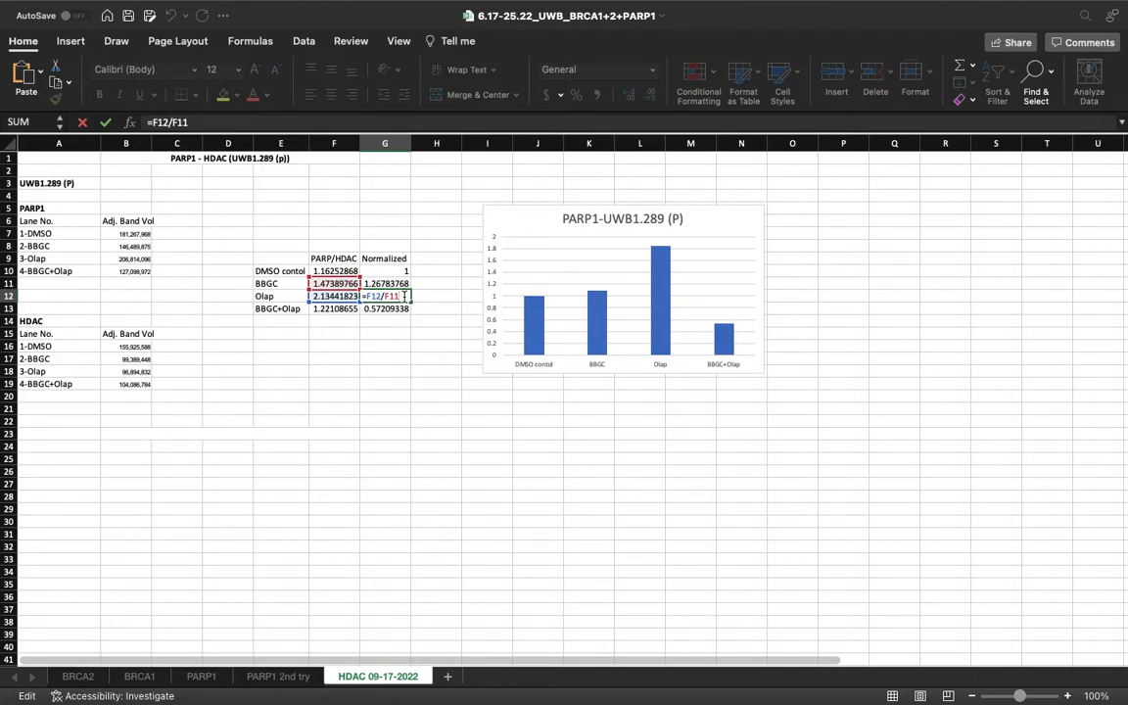
key(BackSpace)
key(BackSpace)
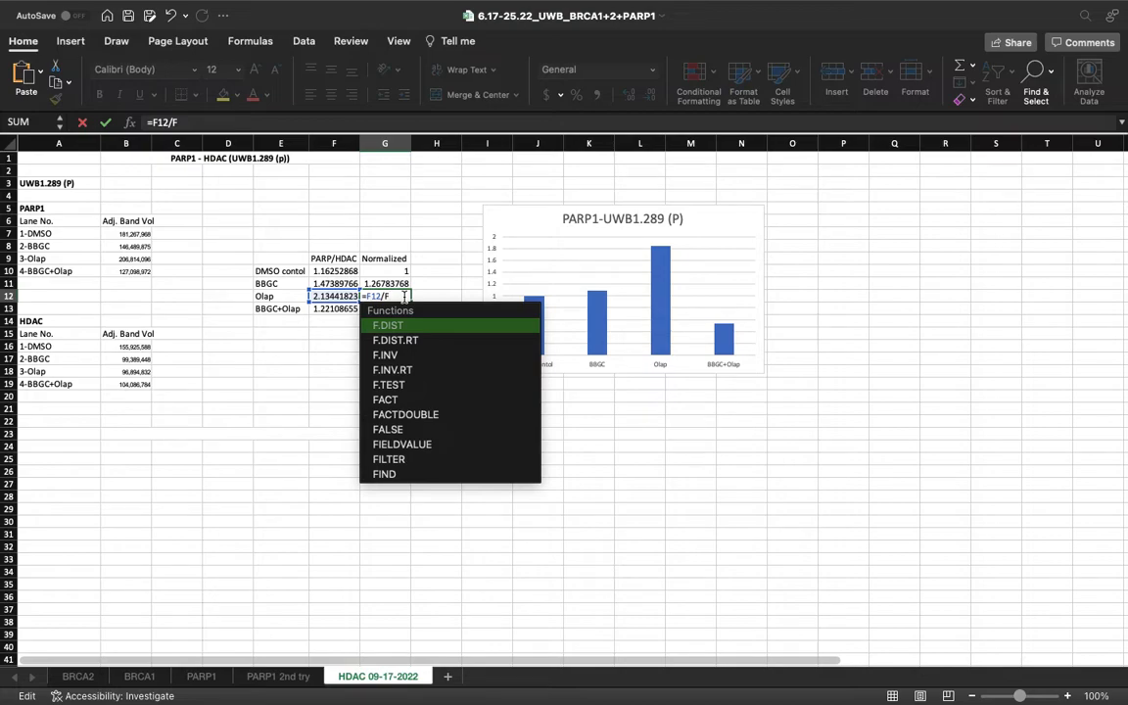
text(10)
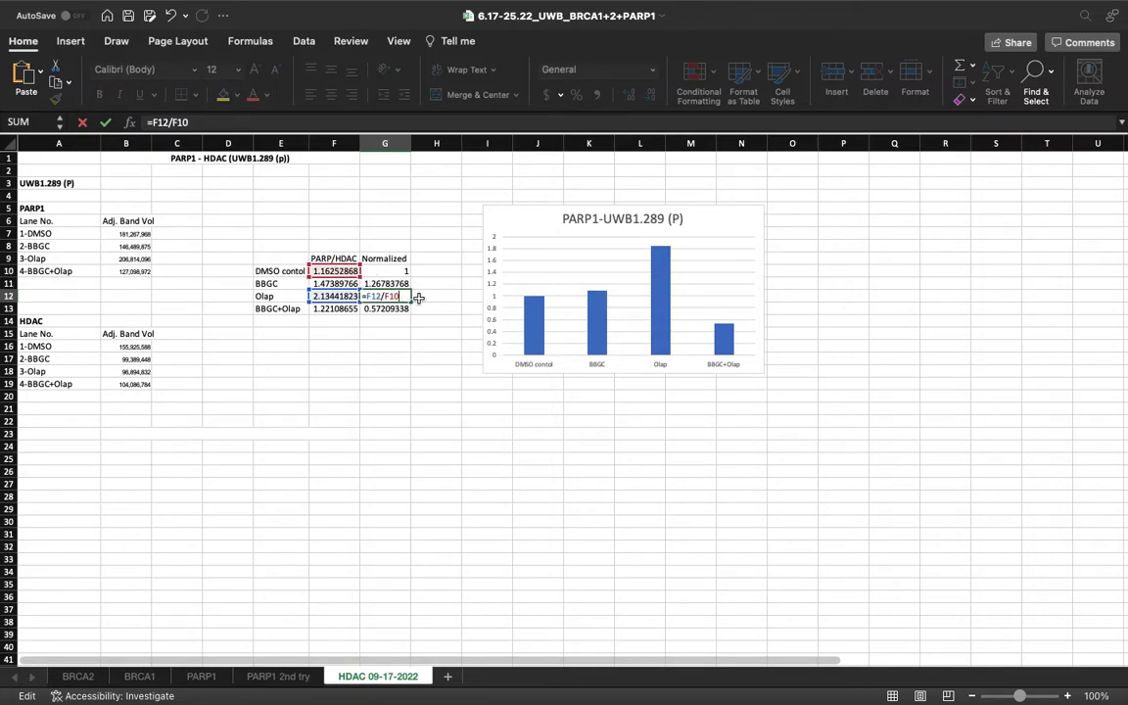
key(Tab)
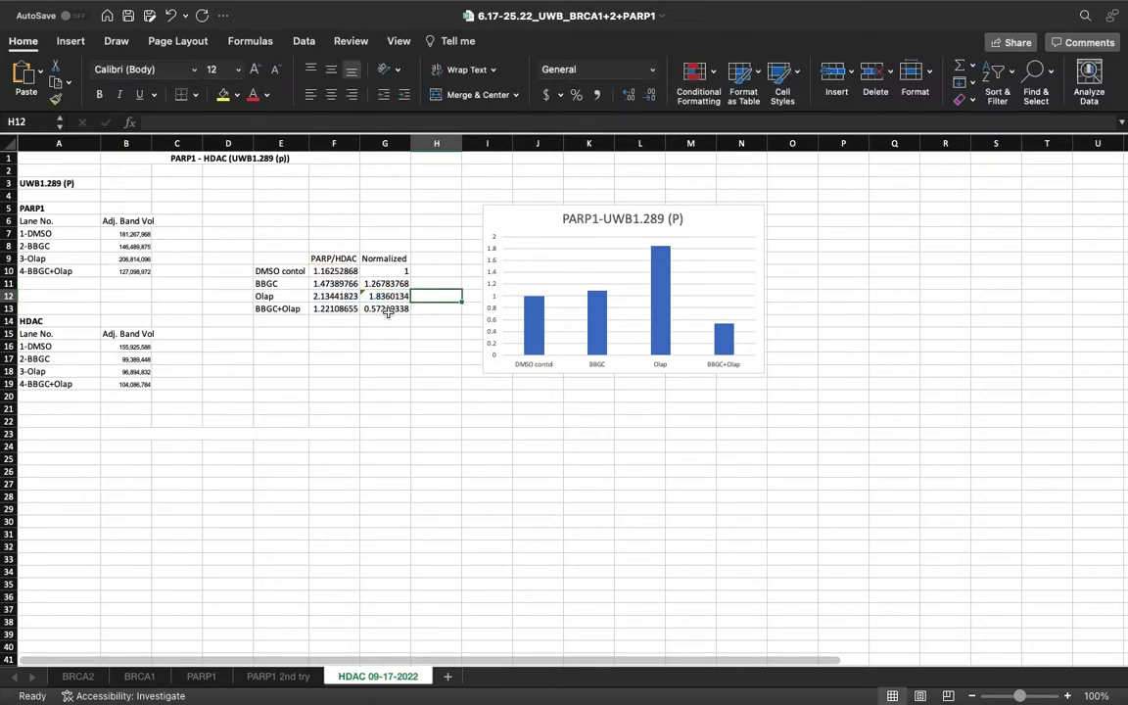
Step: Correct G13 to divide by F10 so the normalized column reads 1, 1.27, 1.84, 1.05
click(389, 309)
double_click(391, 308)
drag(390, 309, 399, 309)
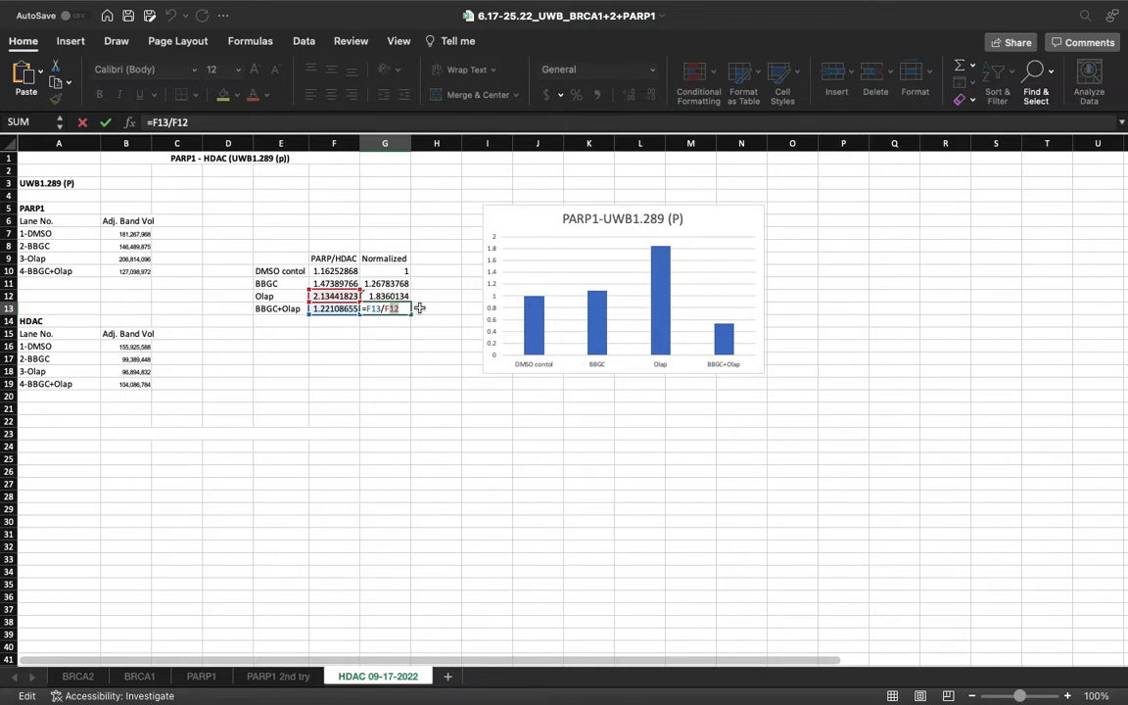
text(10)
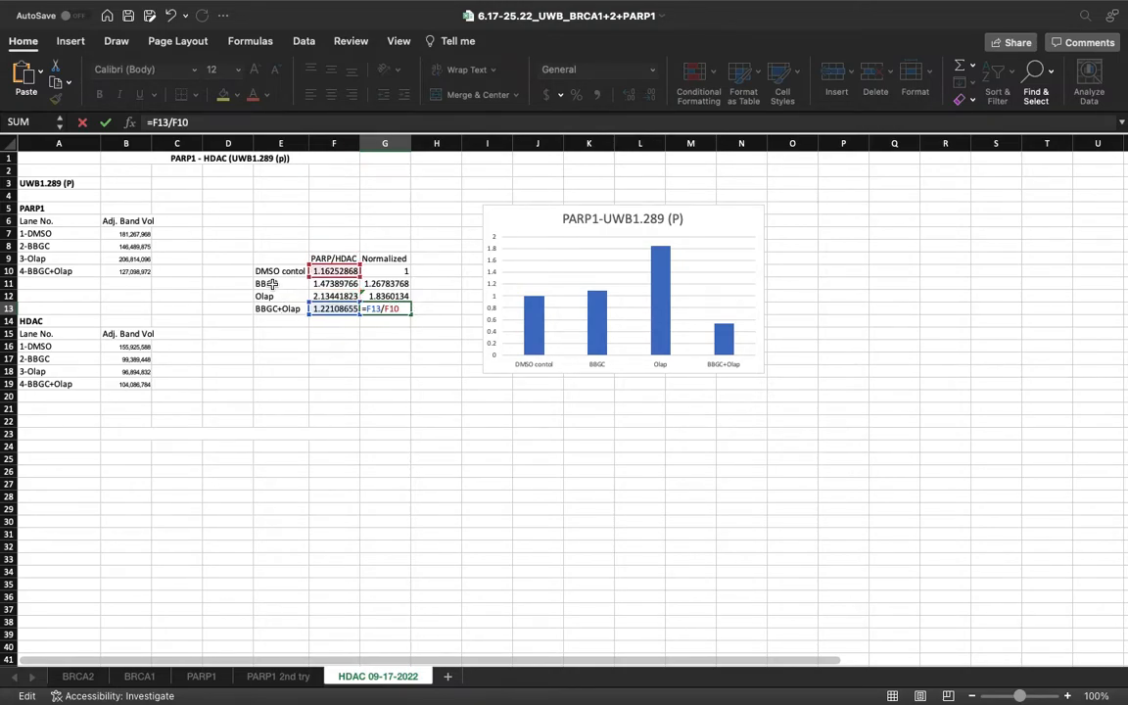
key(Return)
click(400, 285)
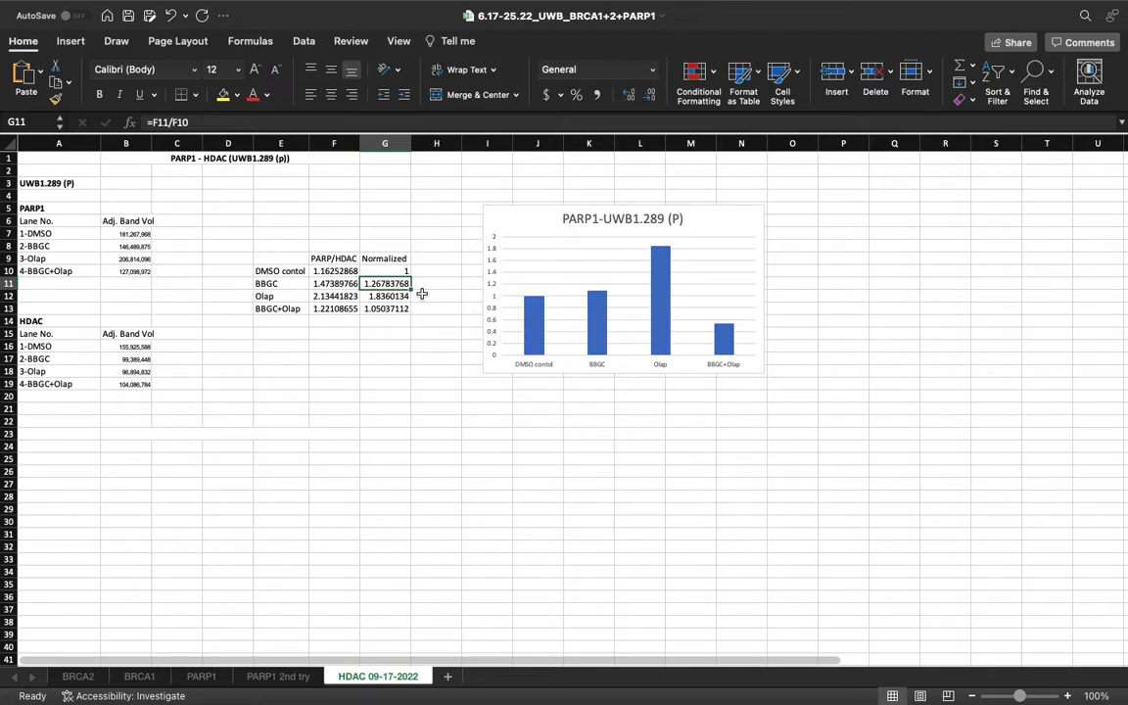
click(423, 311)
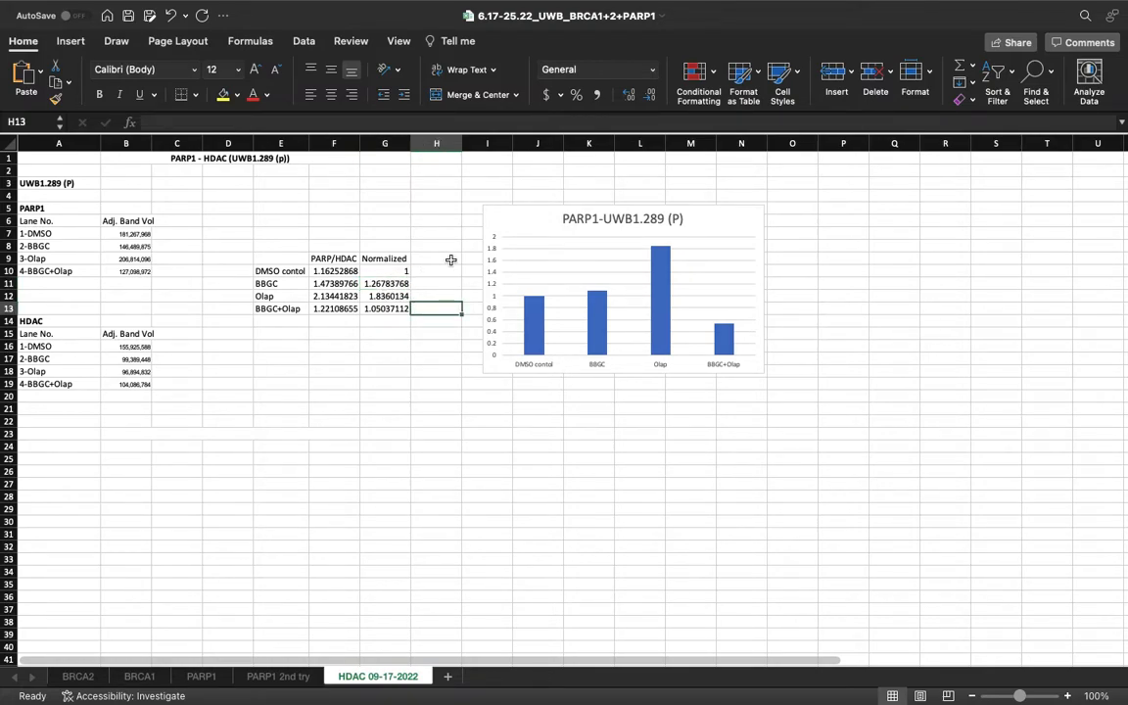
Step: Delete the old PARP1-UWB1.289 (P) column chart, leaving only the ratio and normalized table
click(529, 227)
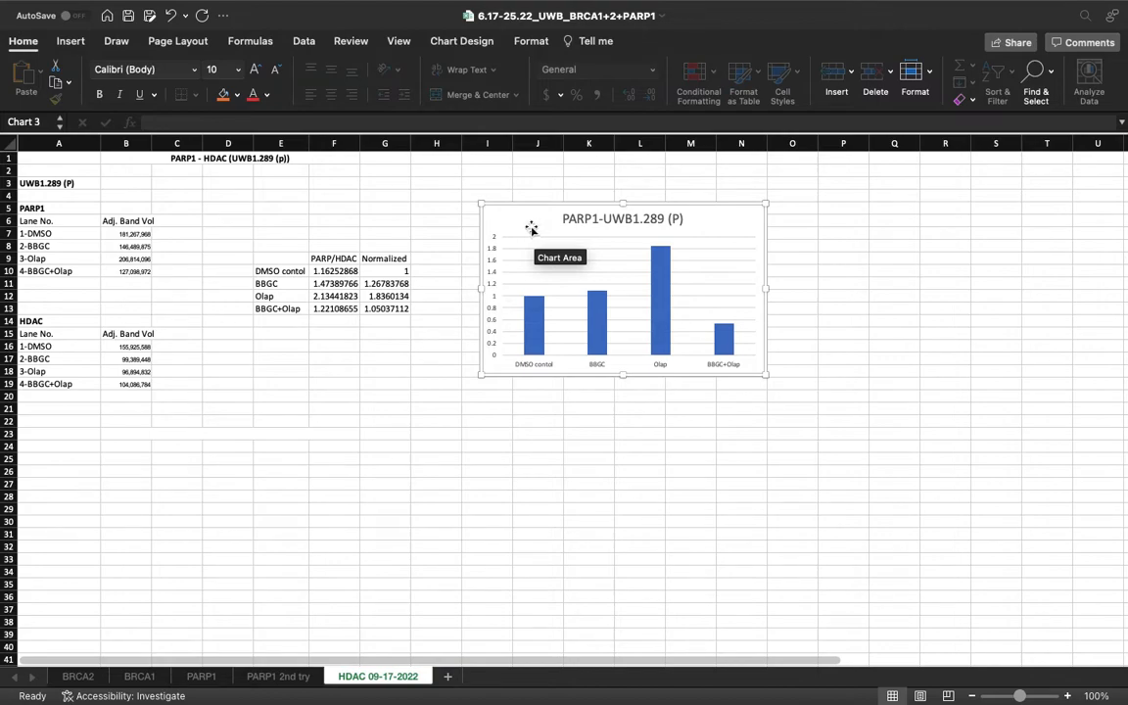
key(Delete)
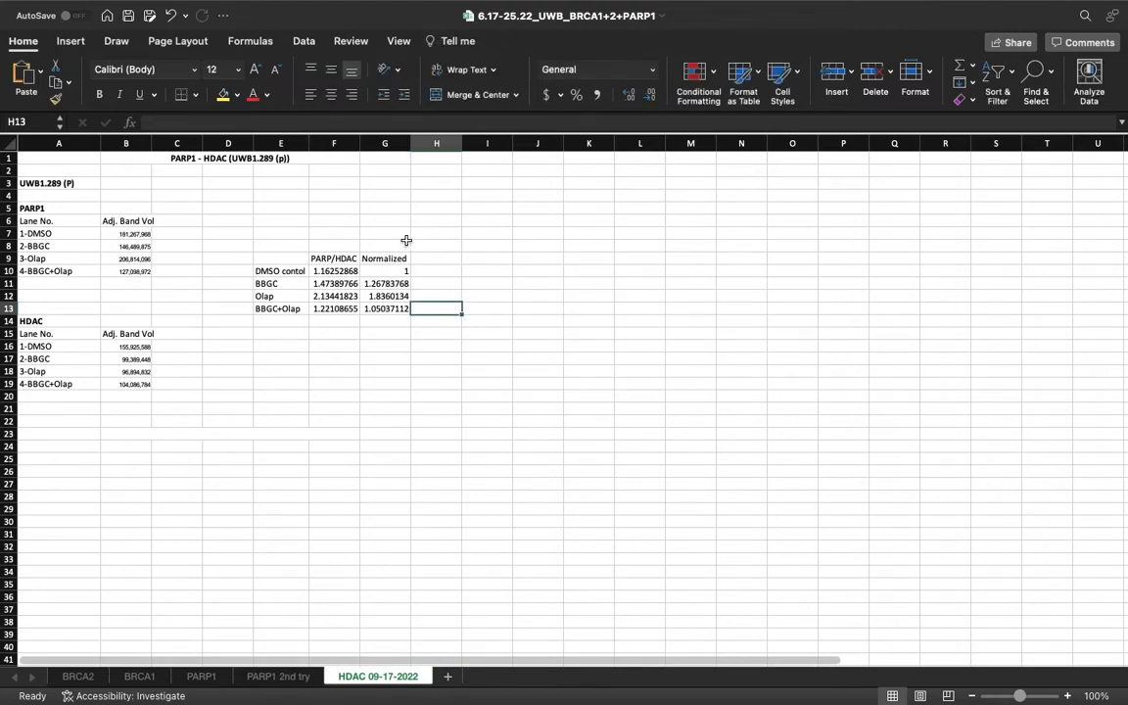
click(334, 257)
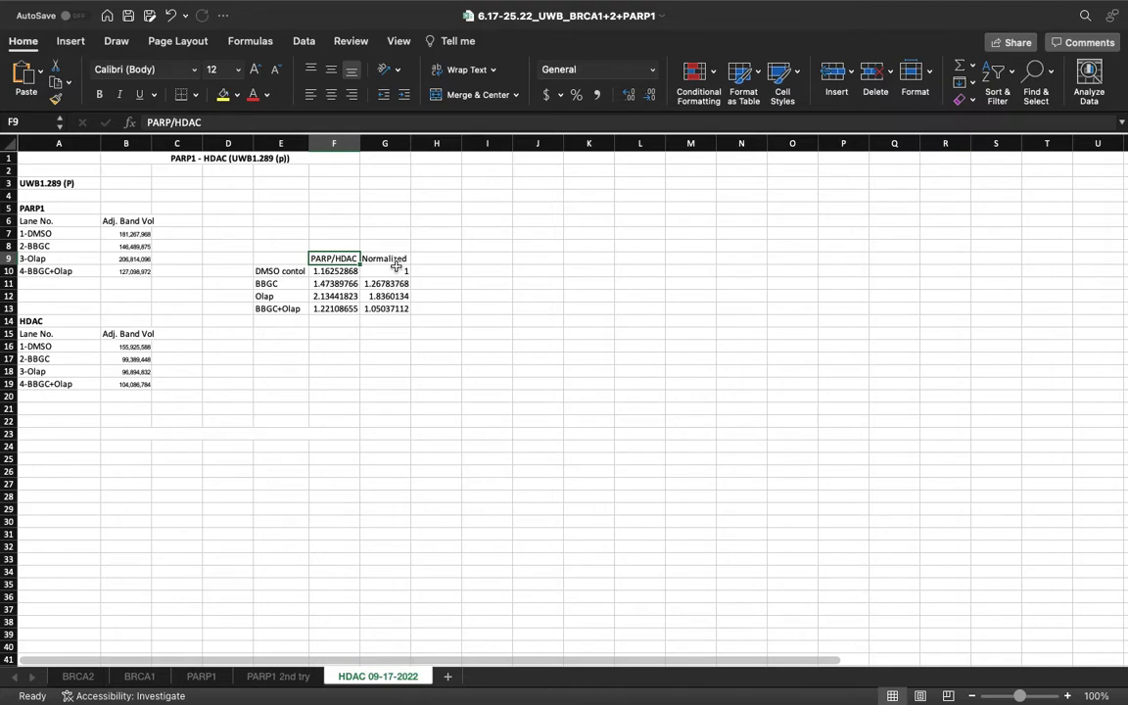
click(280, 257)
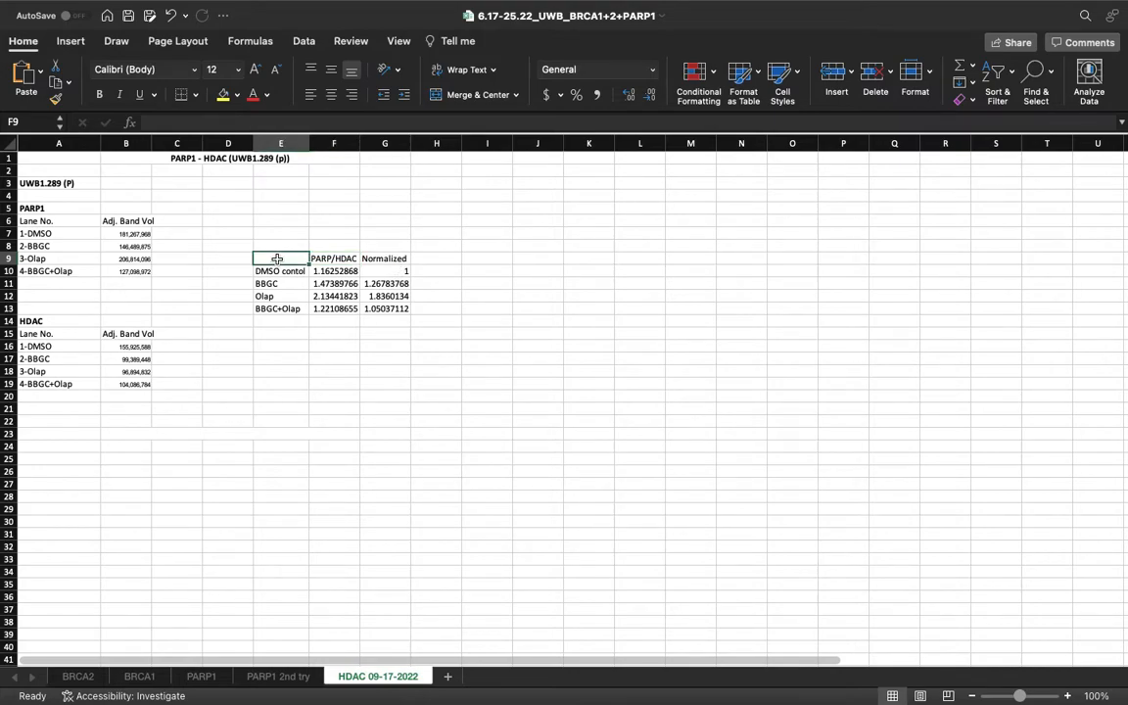
click(277, 271)
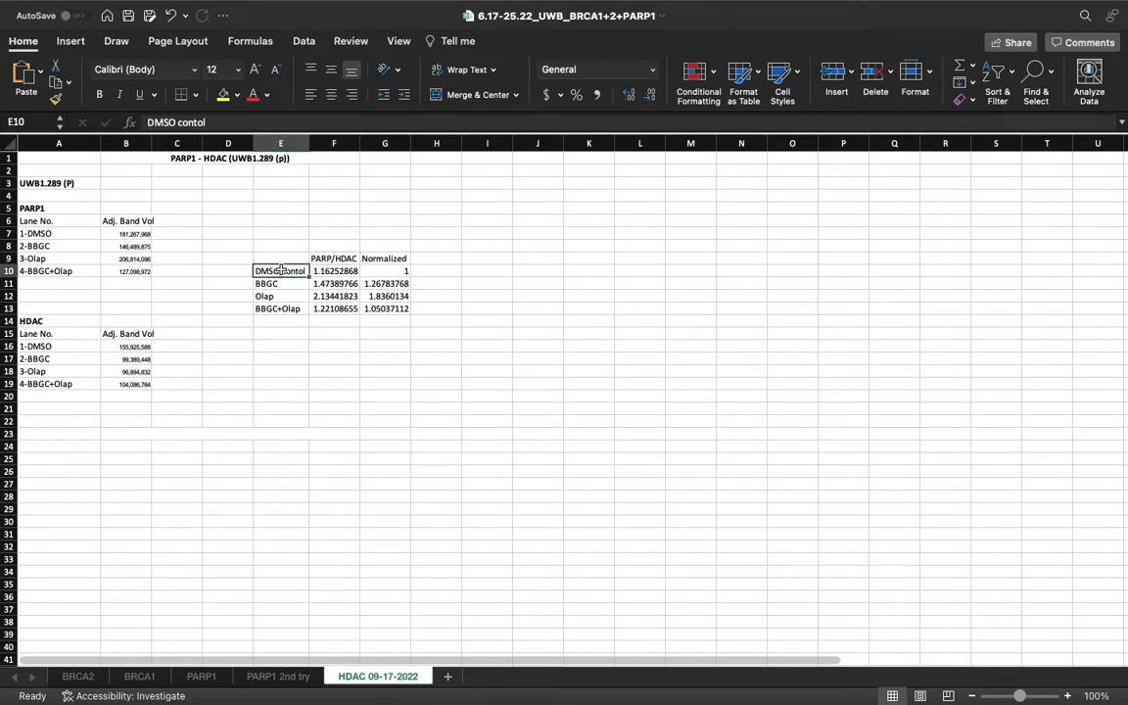
Step: Select treatment labels E10:E13 together with Normalized values G9:G13 for charting
drag(281, 270, 285, 304)
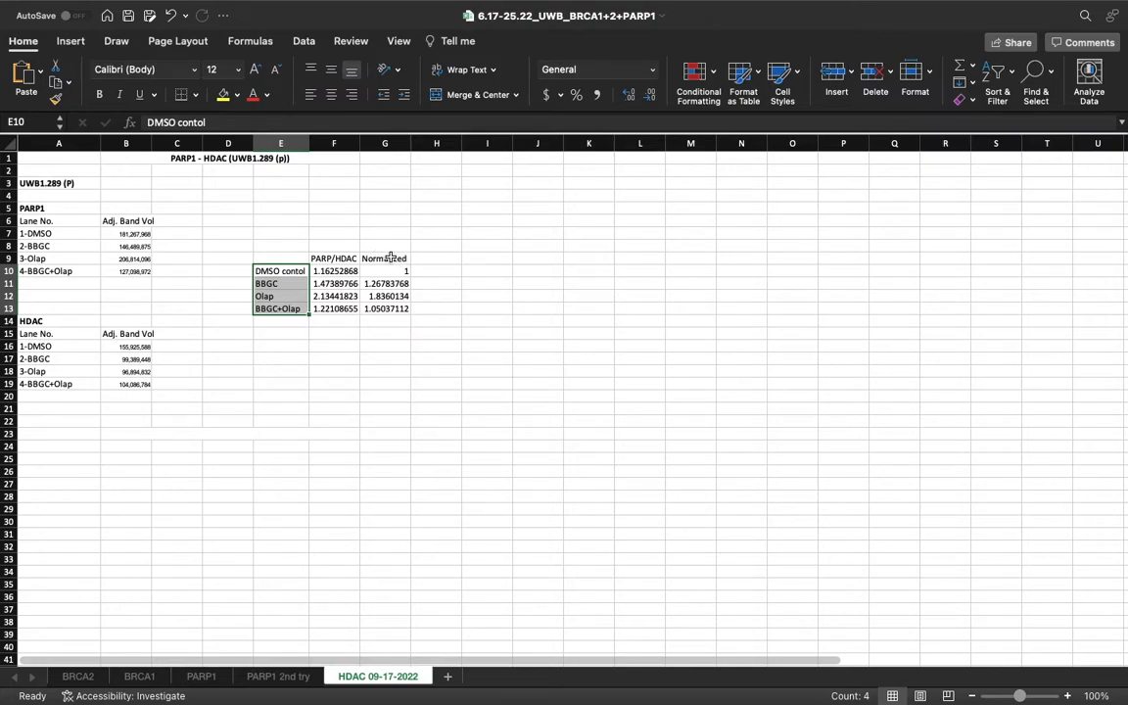
drag(388, 257, 387, 307)
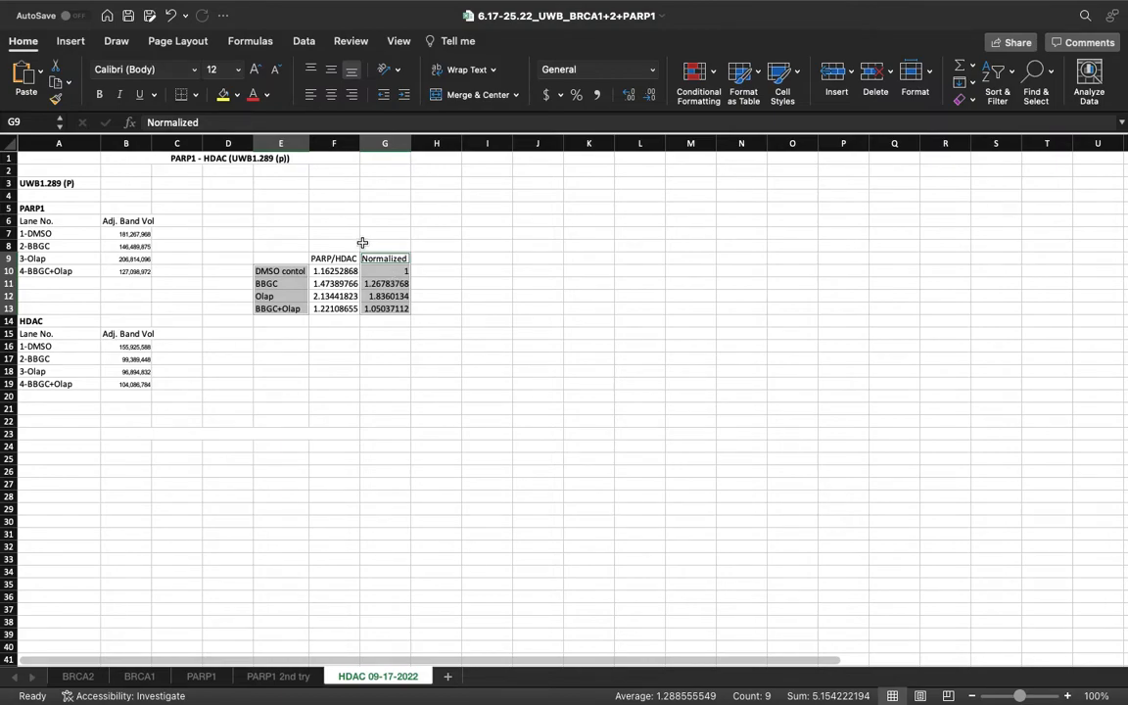
click(70, 41)
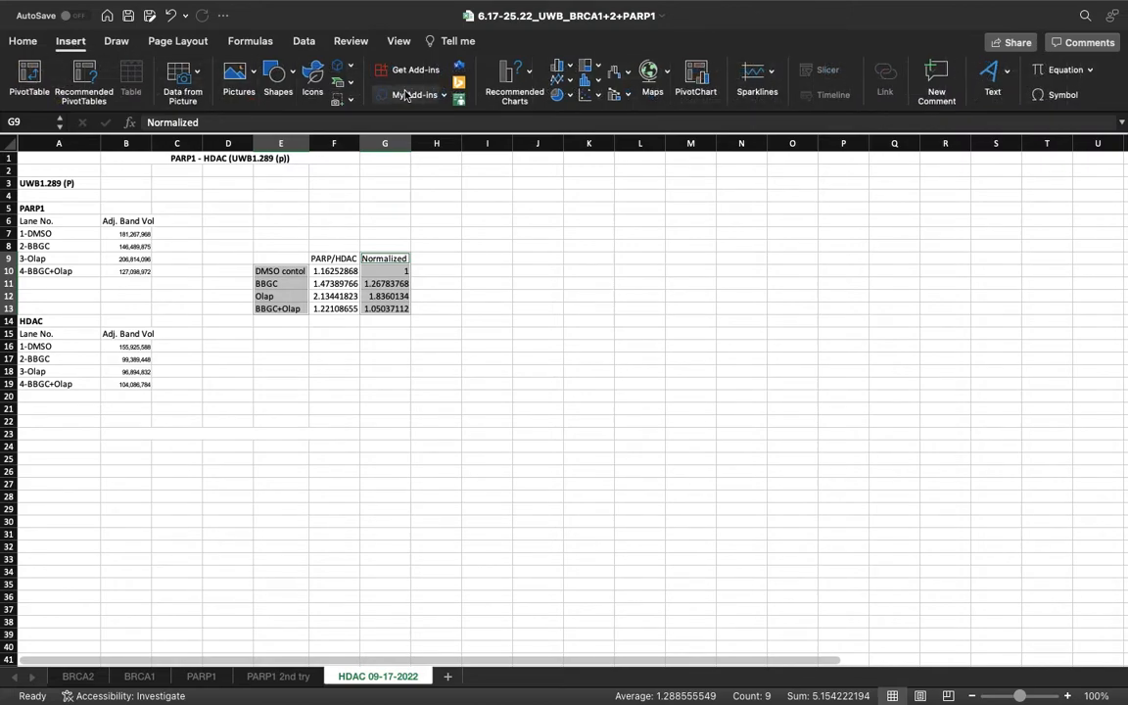
Step: Insert a trial clustered column chart, delete it, and reselect E9:E13 with G9:G13
click(568, 67)
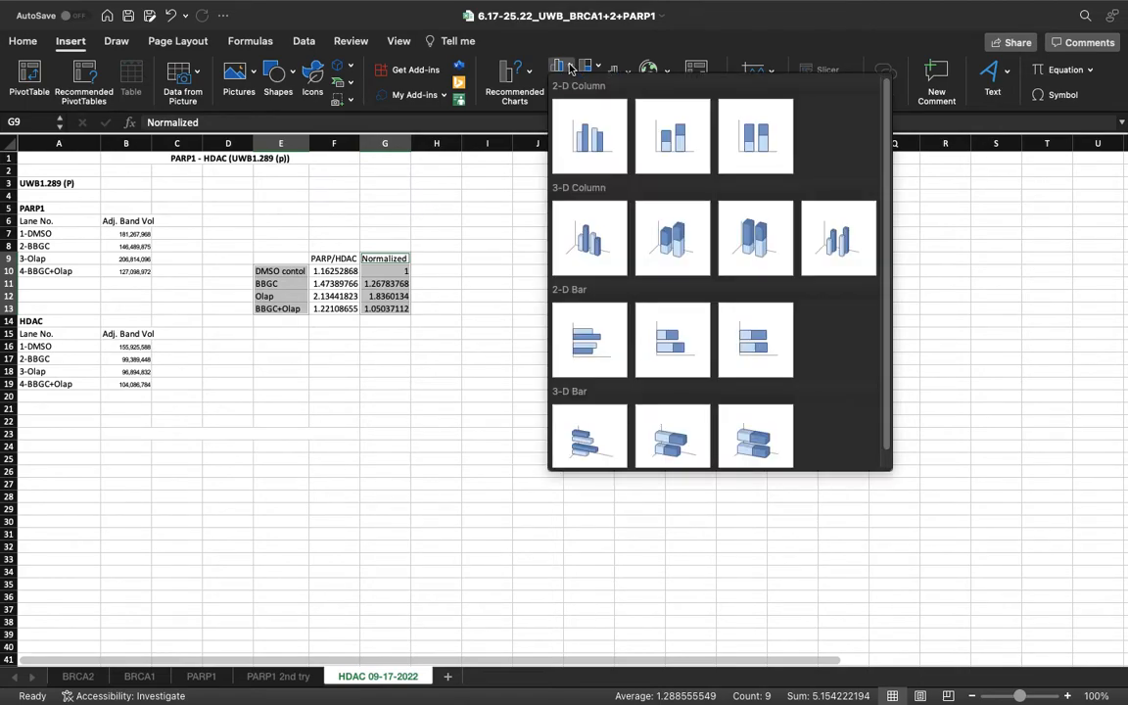
click(599, 147)
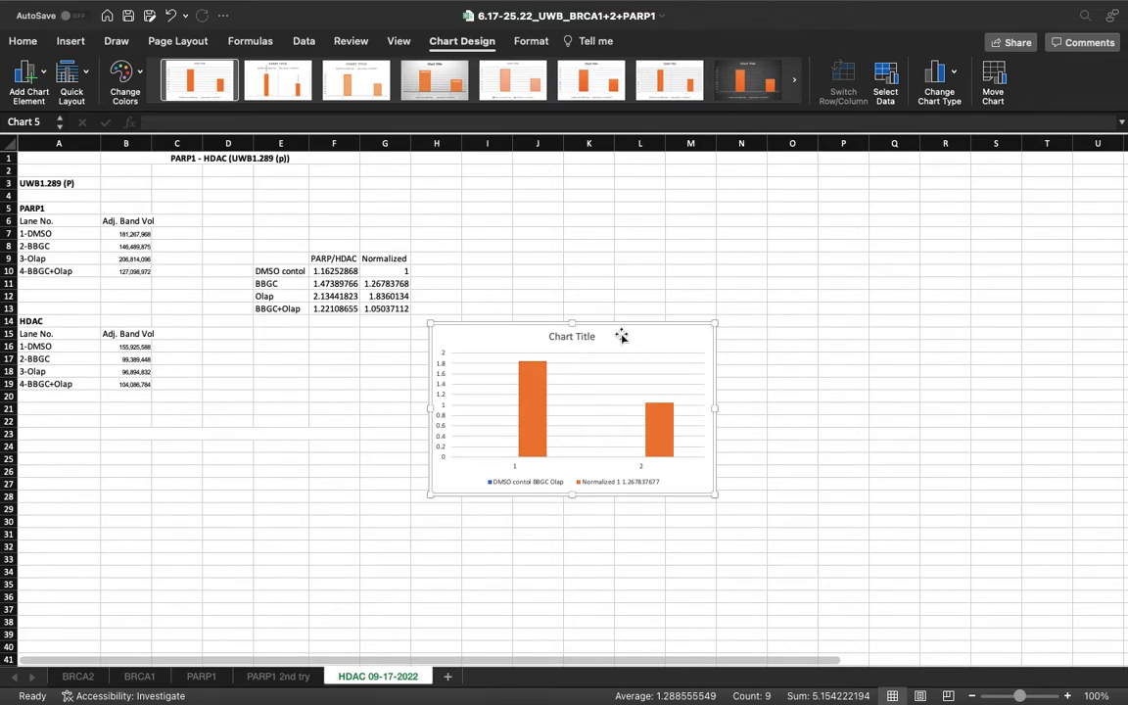
key(Delete)
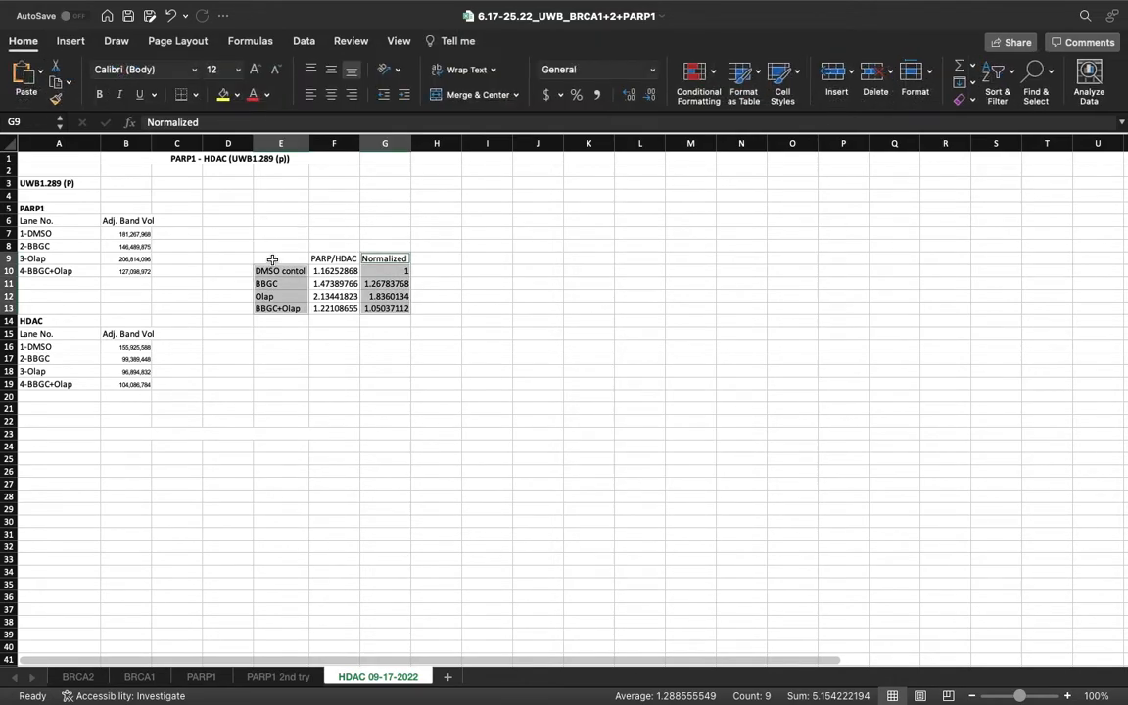
drag(280, 259, 280, 308)
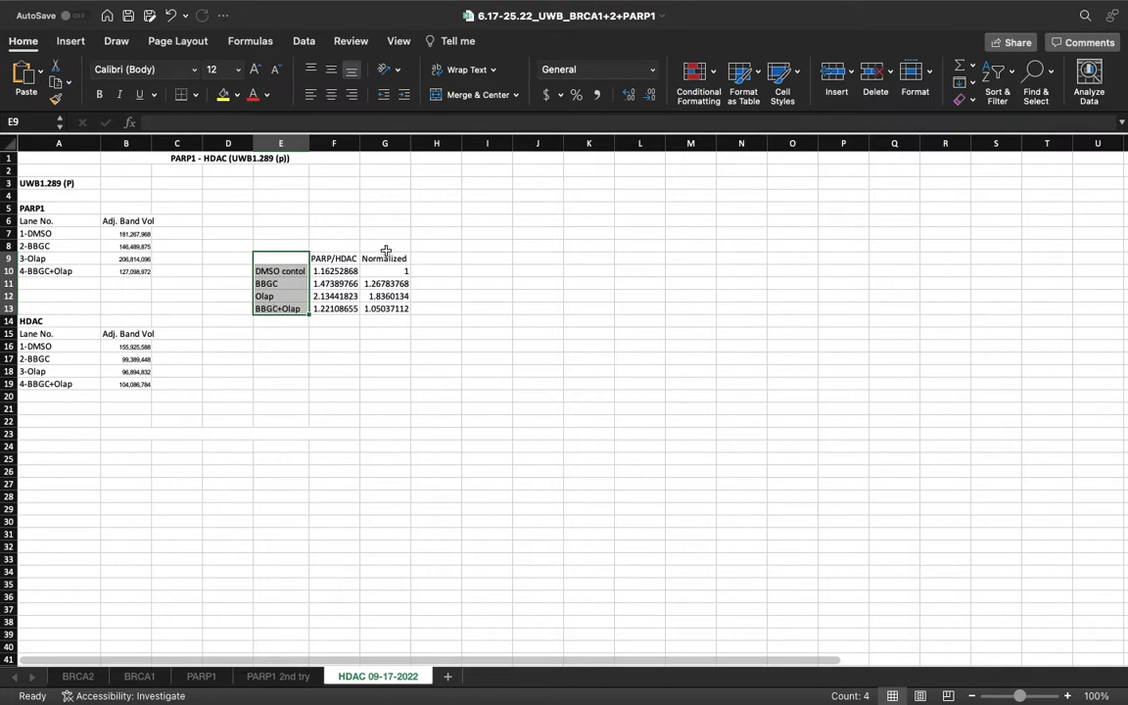
super+drag(386, 258, 386, 309)
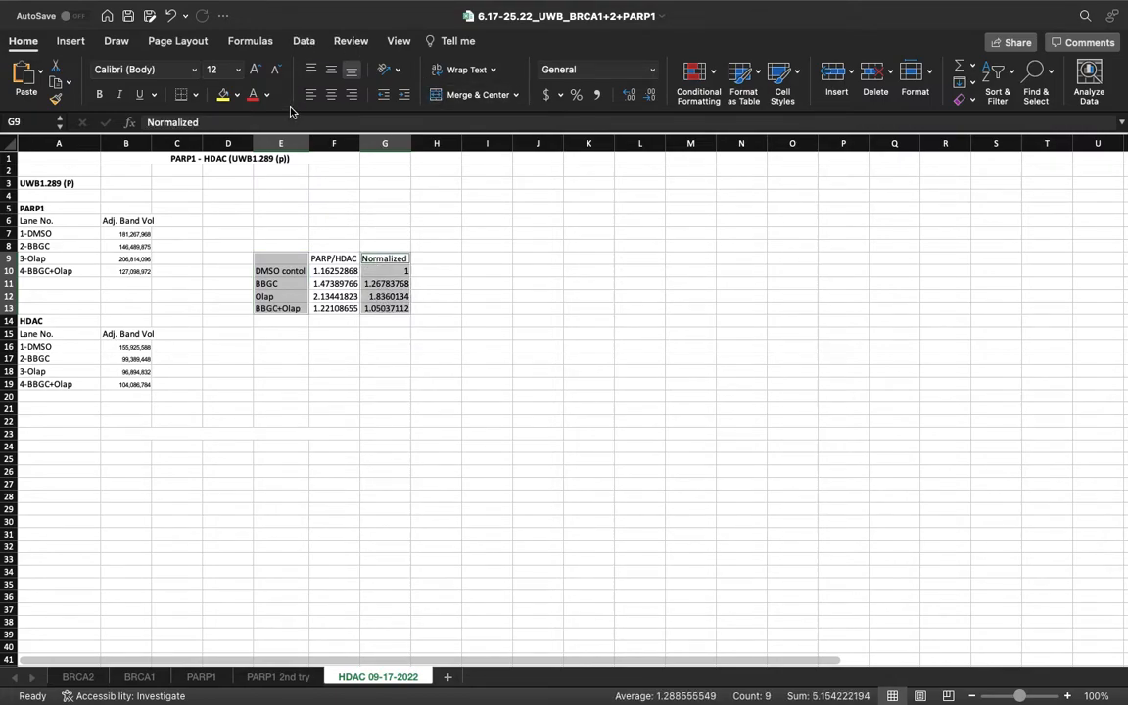
click(71, 41)
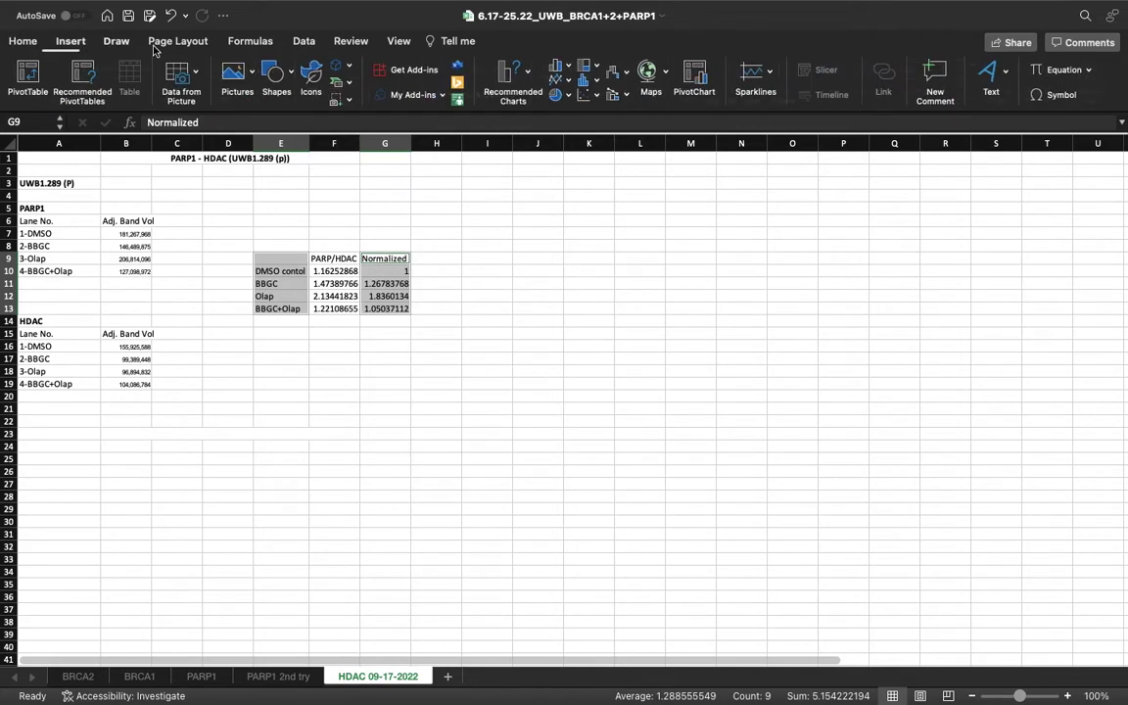
Step: Insert a clustered column chart titled Normalized and move it up beside the table
click(560, 69)
click(544, 132)
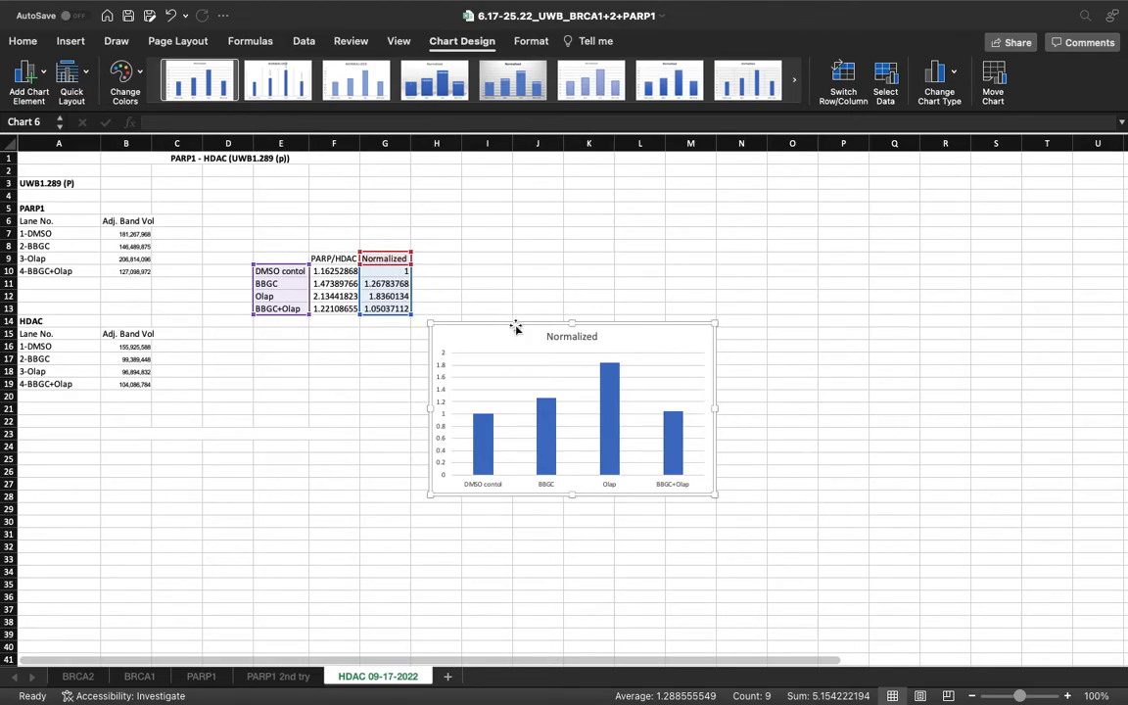
mouse_move(627, 338)
mouse_down()
mouse_move(631, 261)
mouse_move(644, 247)
mouse_up()
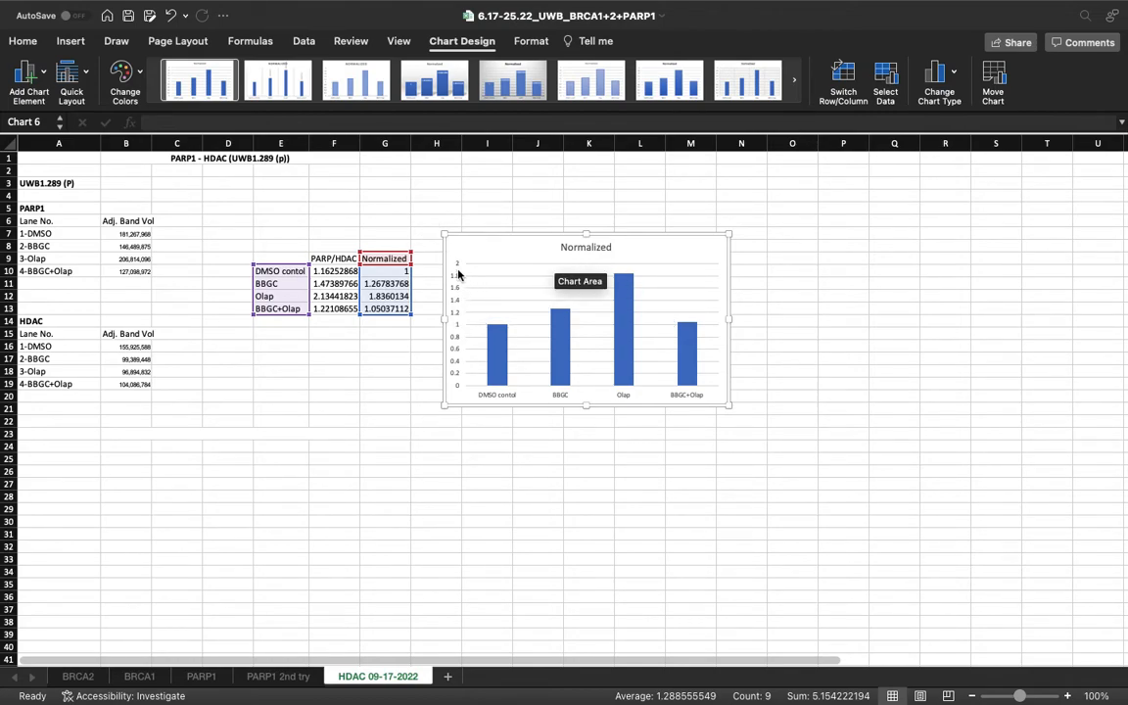
click(456, 266)
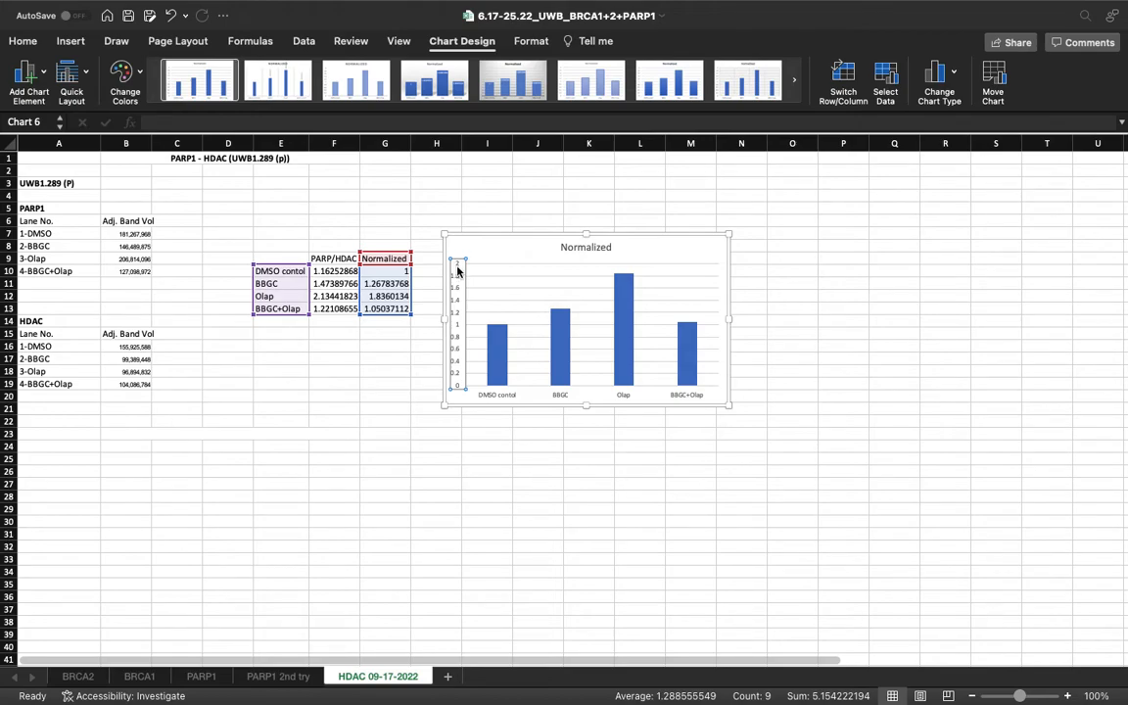
Step: Set the Normalized chart's vertical axis maximum to 2 in Format Axis
double_click(458, 273)
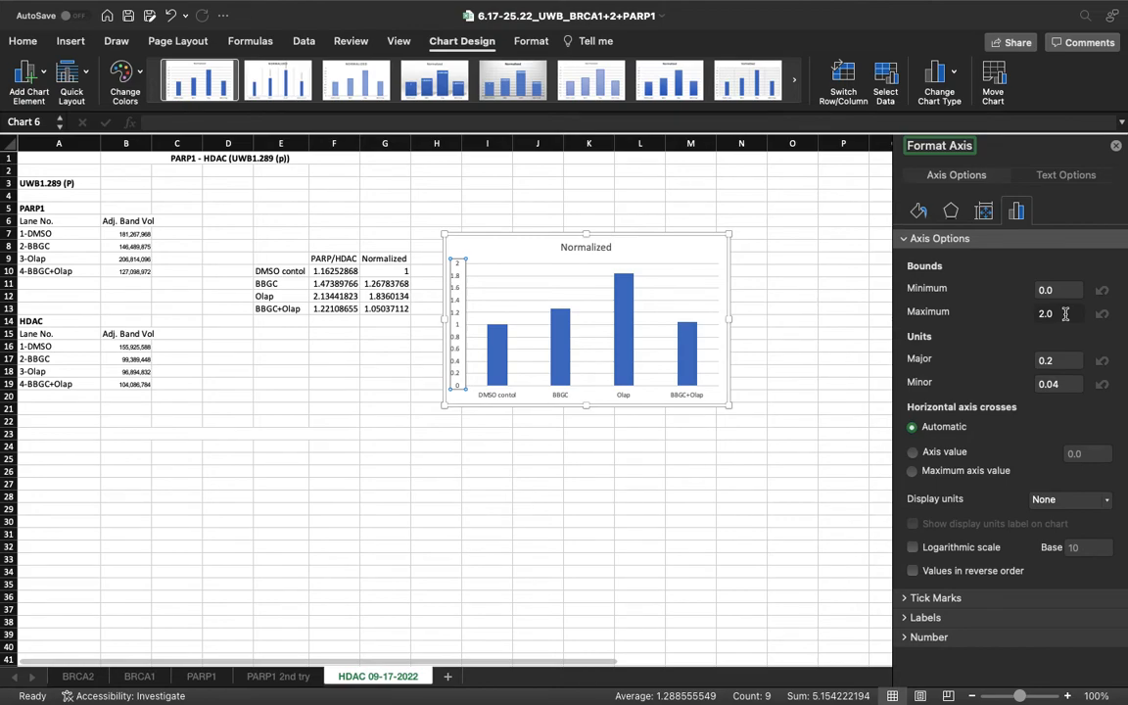
click(1066, 313)
text(3)
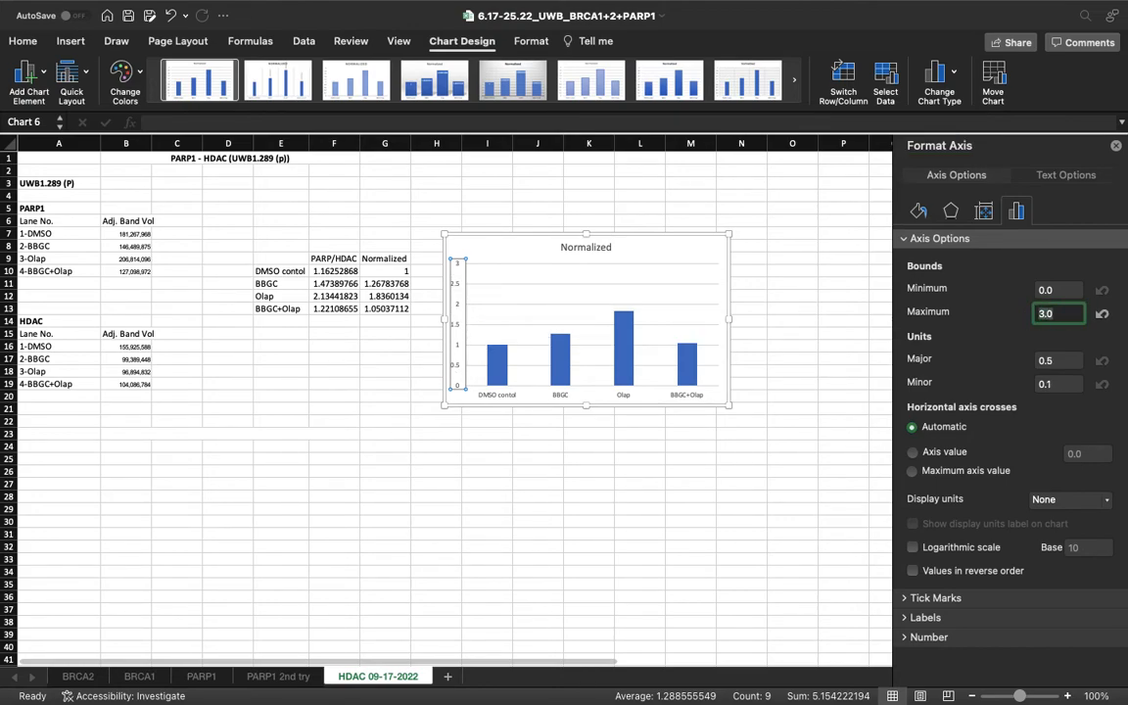
key(BackSpace)
text(2)
key(Return)
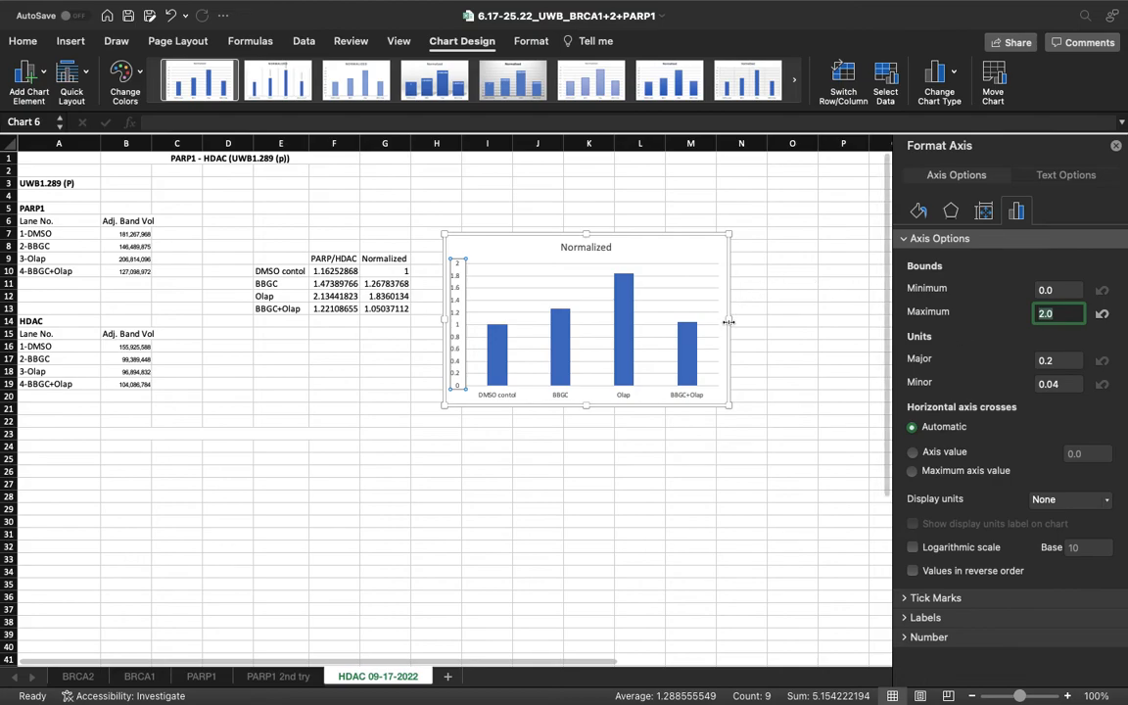
click(335, 384)
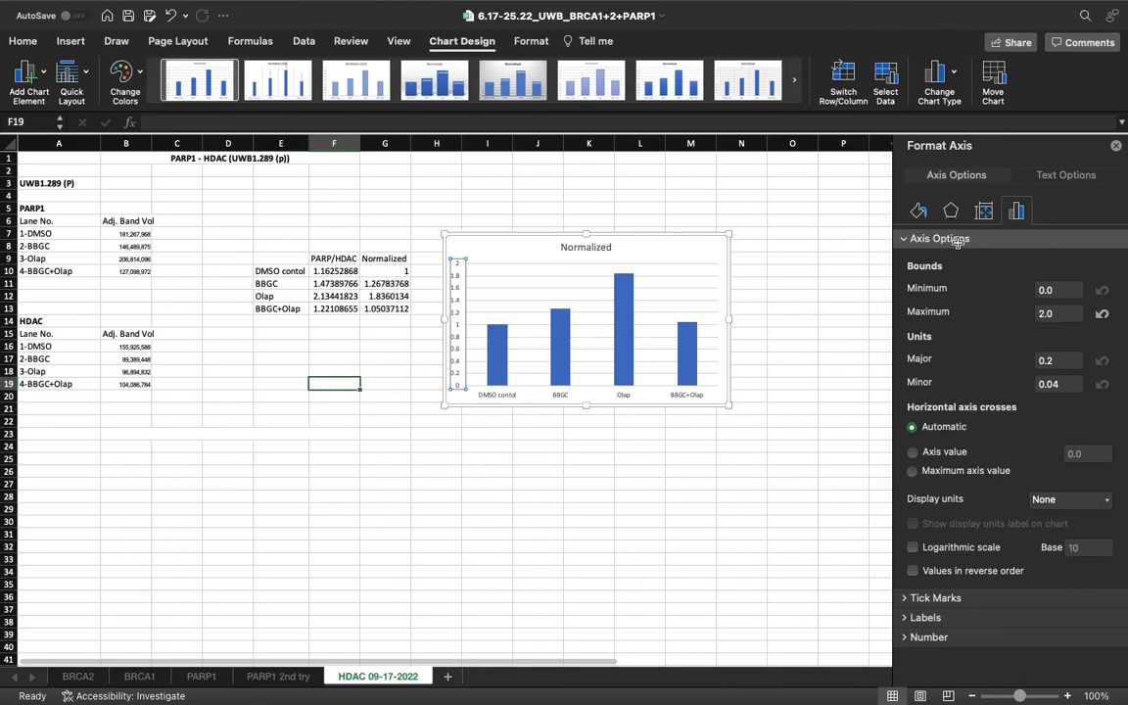